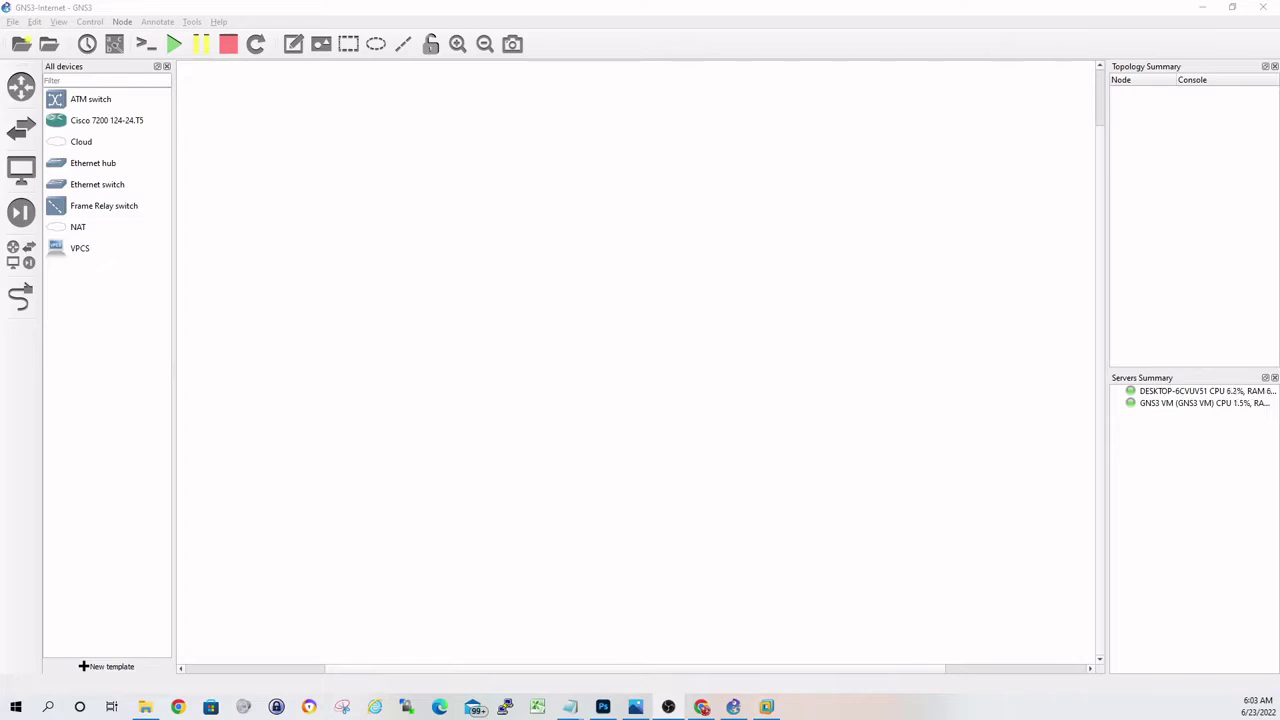
- Place a Cisco 7200 124-24.T5 router in the middle of the empty topology workspace
{"action": "key", "text": "alt+Tab"}
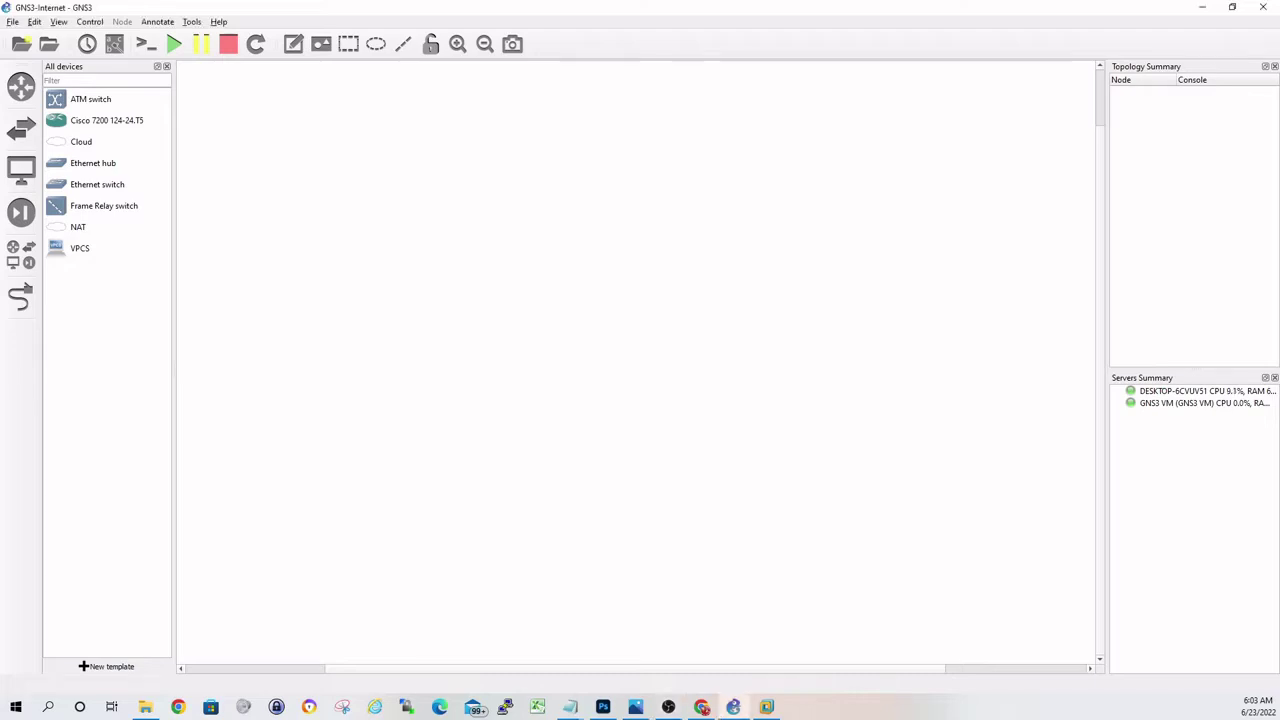
{"action": "left_click", "coordinate": [106, 120]}
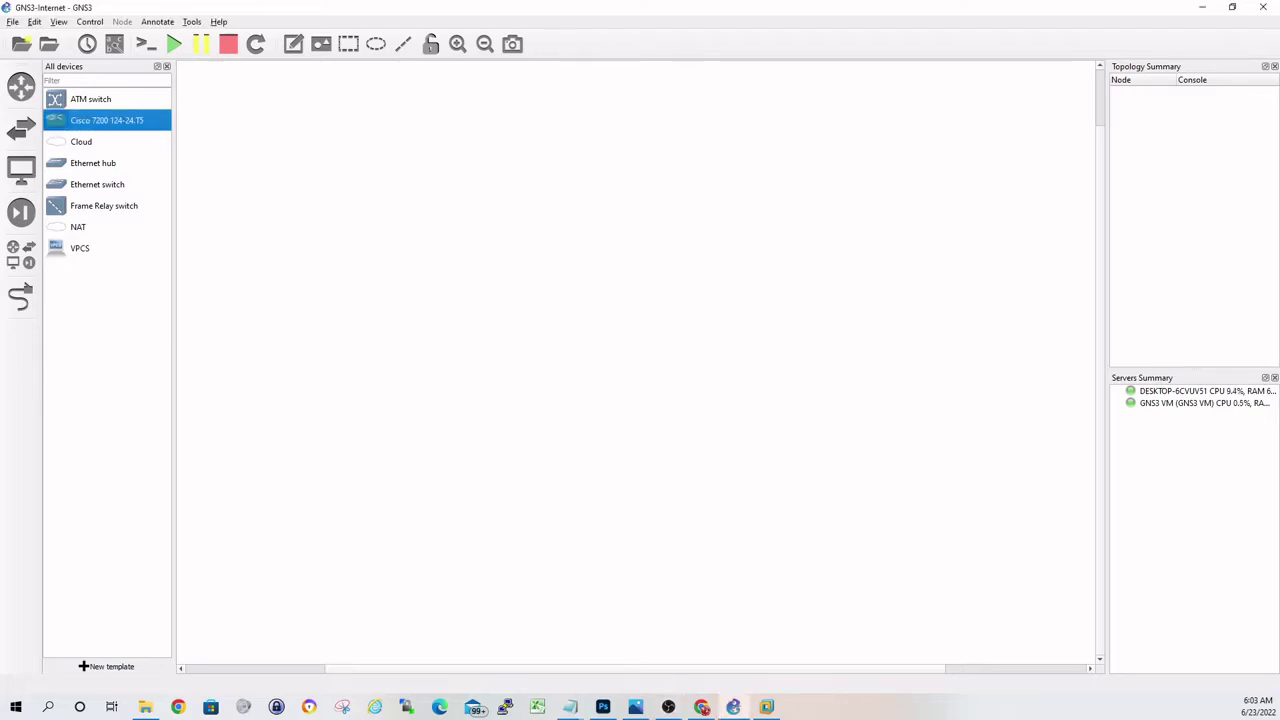
{"action": "left_click_drag", "start_coordinate": [106, 120], "coordinate": [657, 296]}
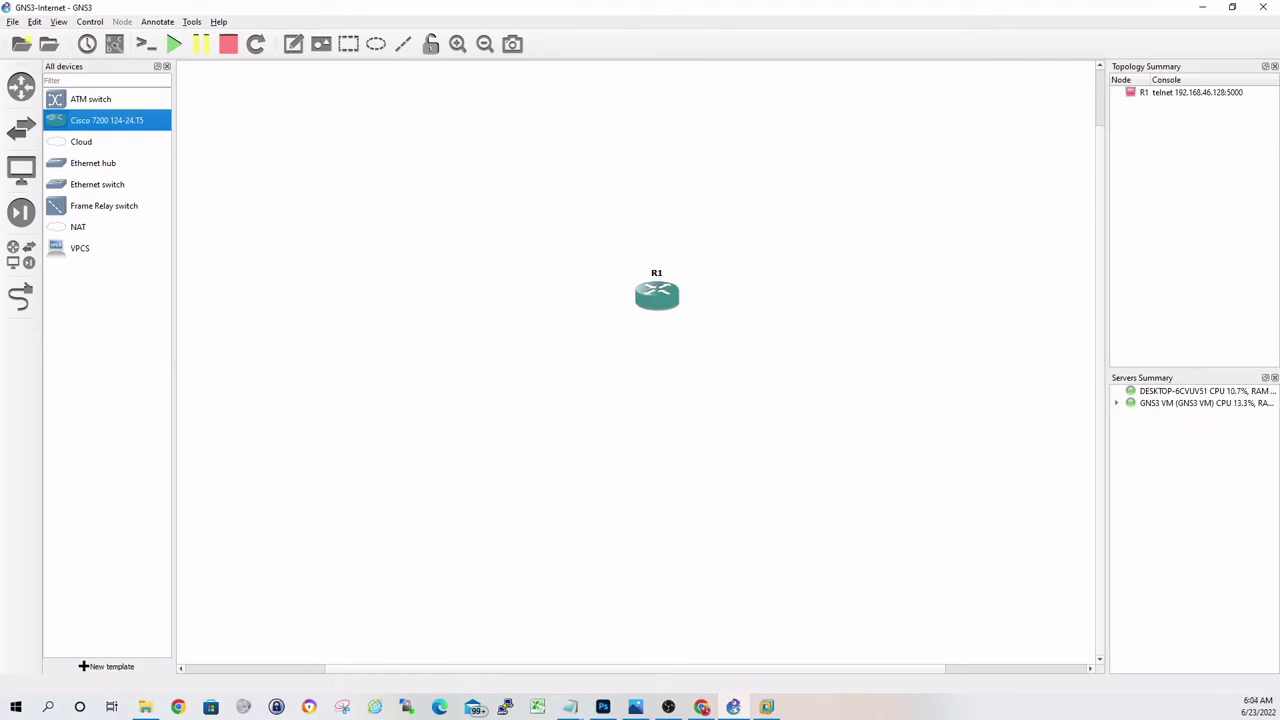
- Add a NAT node above the router, choosing a server for it, and shift R1 slightly down and to the left
{"action": "left_click", "coordinate": [78, 227]}
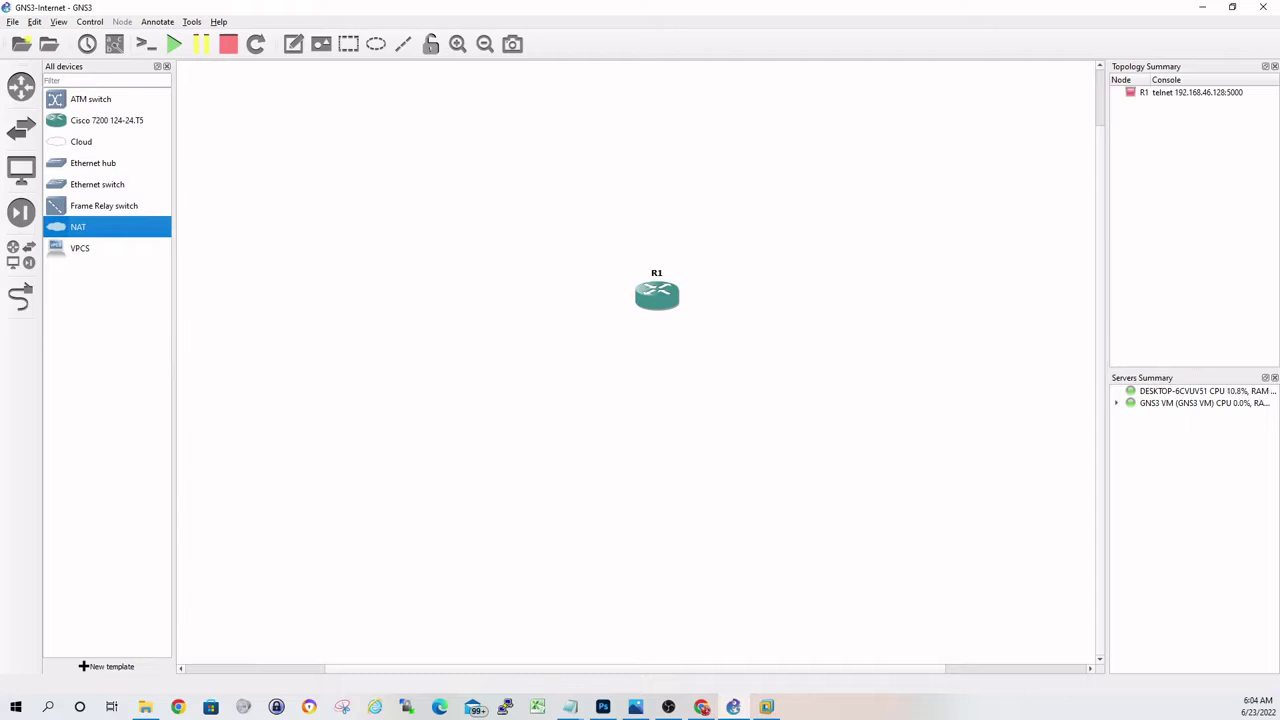
{"action": "left_click_drag", "start_coordinate": [78, 227], "coordinate": [460, 296]}
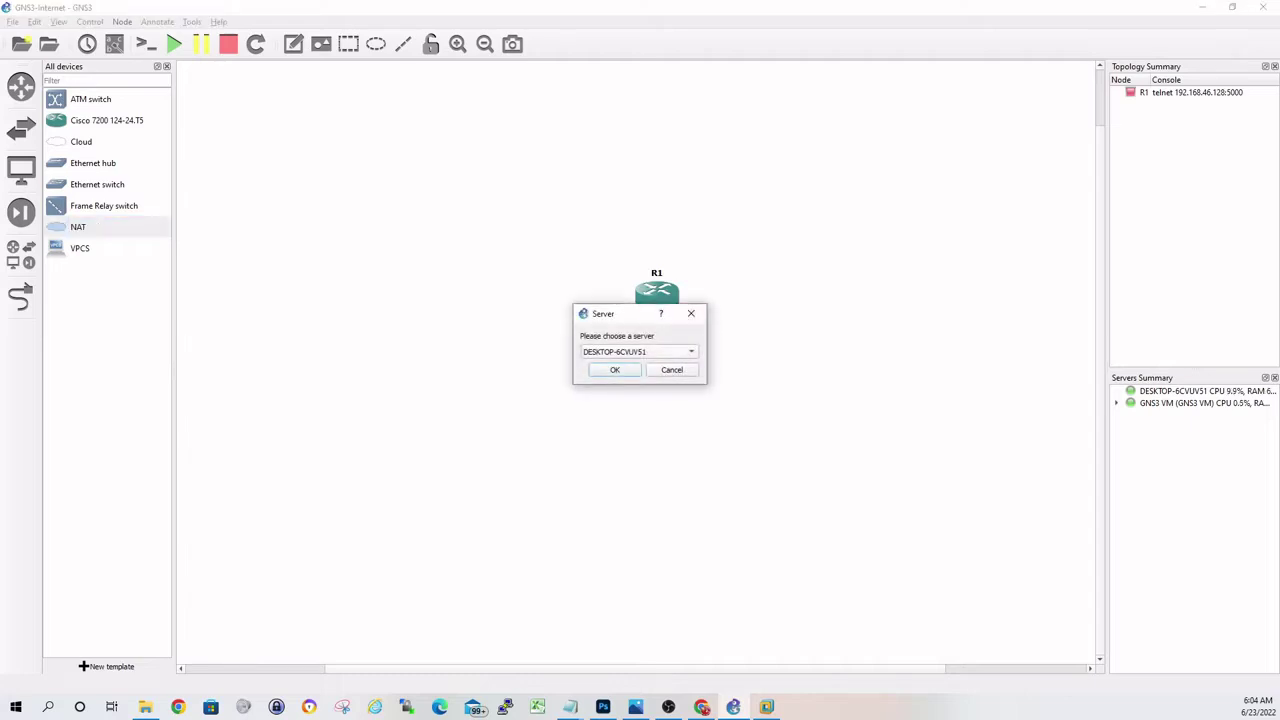
{"action": "left_click", "coordinate": [642, 352]}
{"action": "left_click", "coordinate": [638, 366]}
{"action": "key", "text": "Return"}
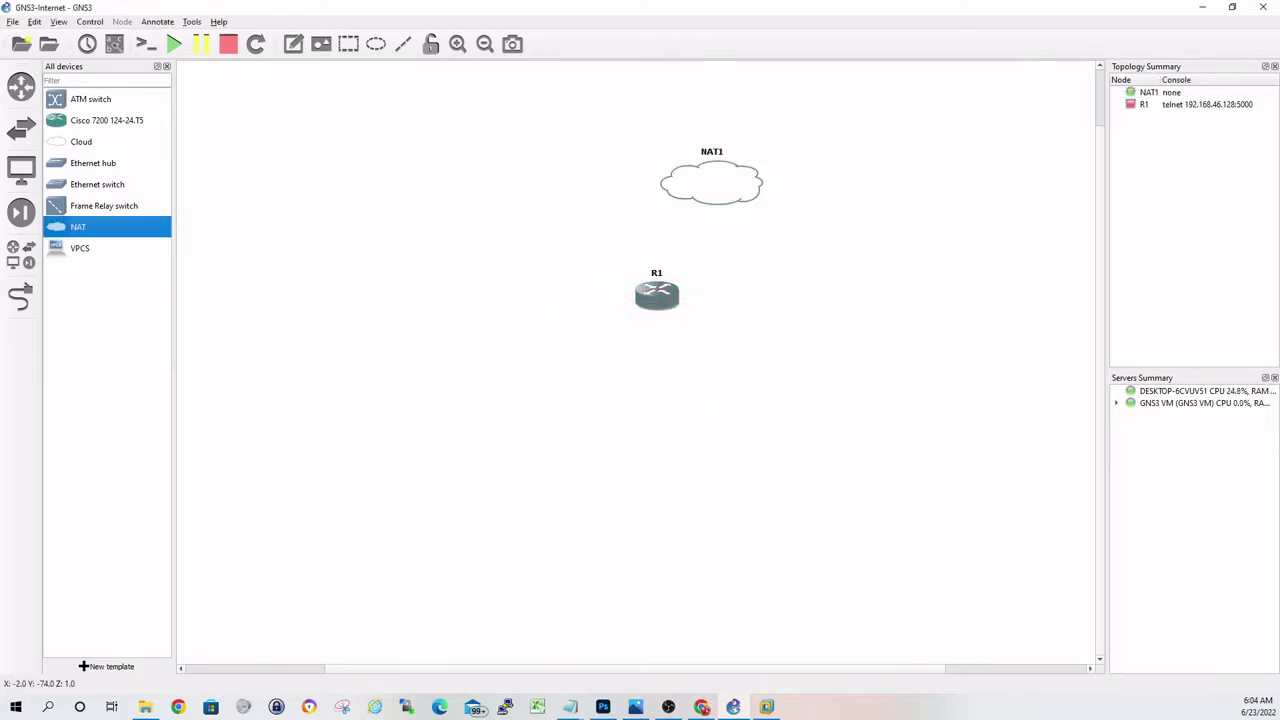
{"action": "left_click_drag", "start_coordinate": [657, 295], "coordinate": [604, 308]}
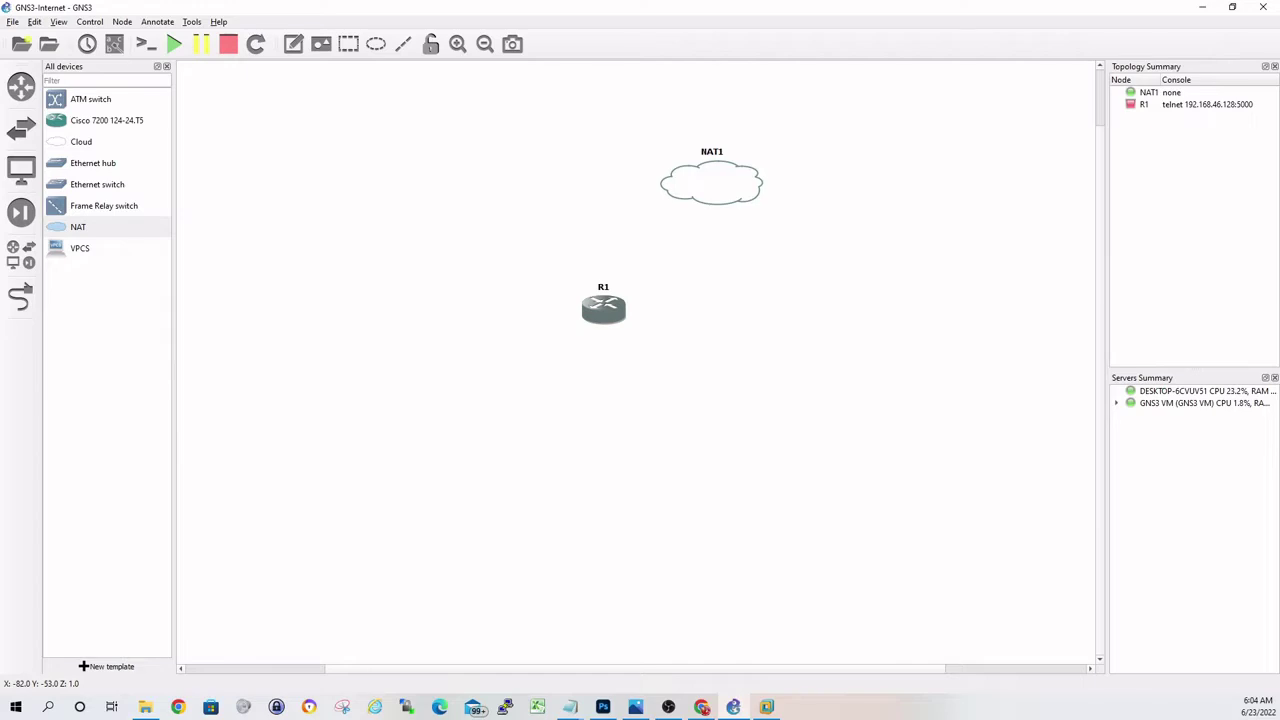
- Configure R1's adapters with PA-FE-TX in slot 1 and PA-8E in slot 2
{"action": "right_click", "coordinate": [605, 310]}
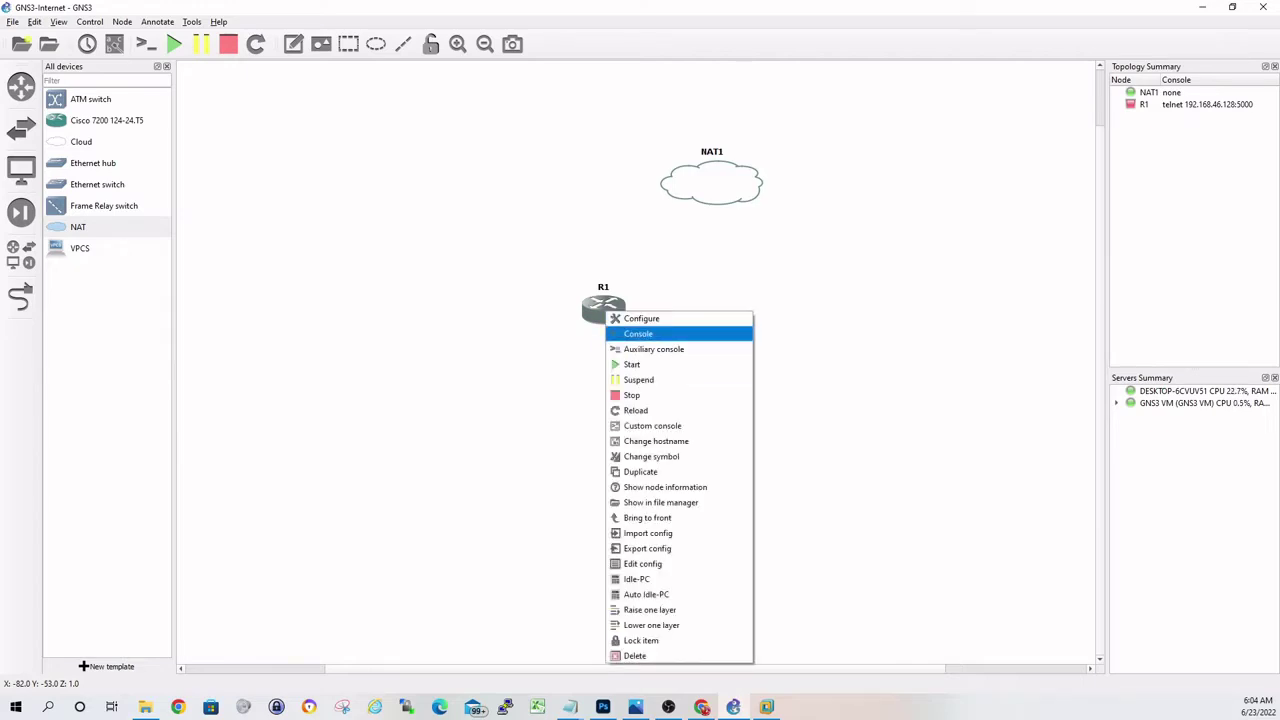
{"action": "left_click", "coordinate": [641, 318]}
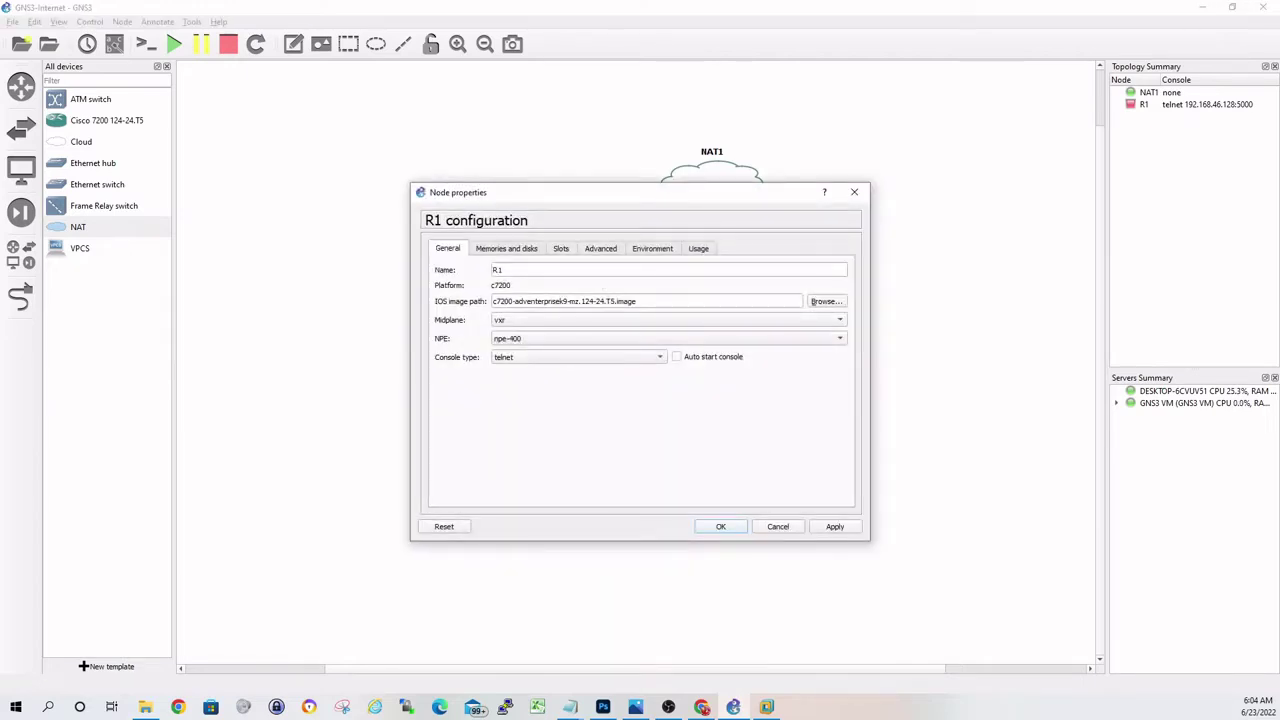
{"action": "left_click", "coordinate": [561, 249]}
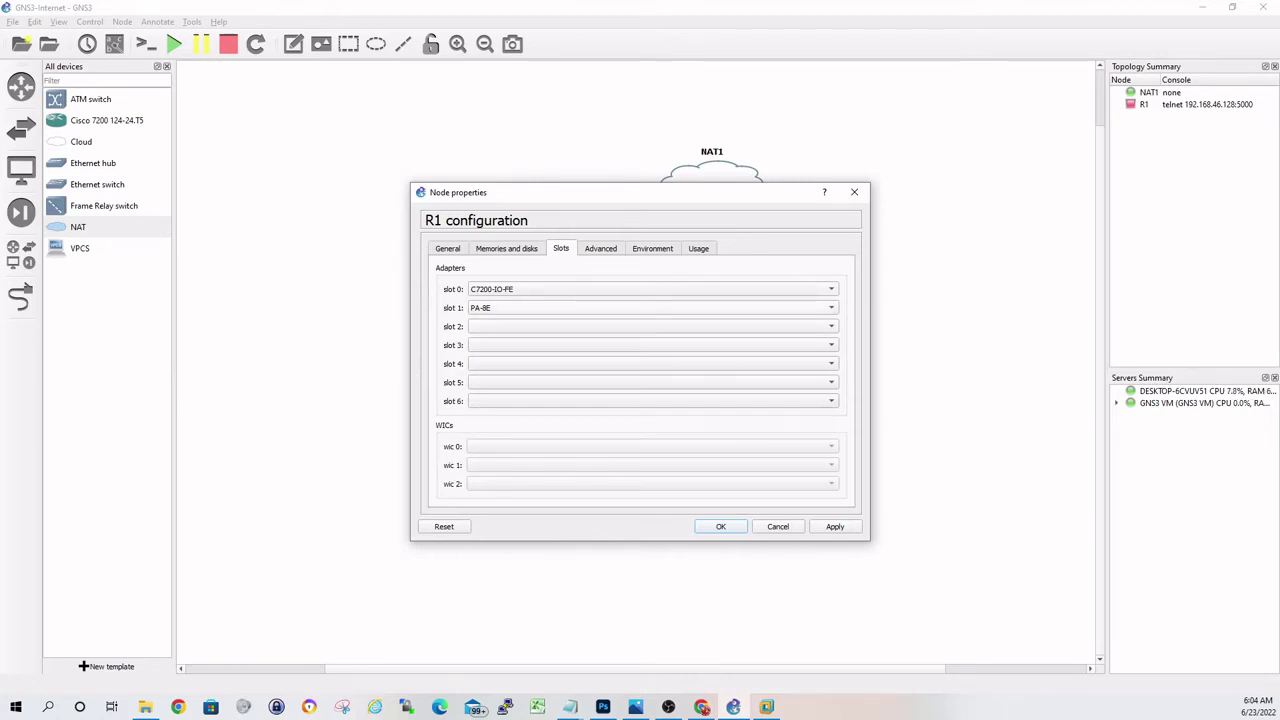
{"action": "left_click", "coordinate": [653, 308]}
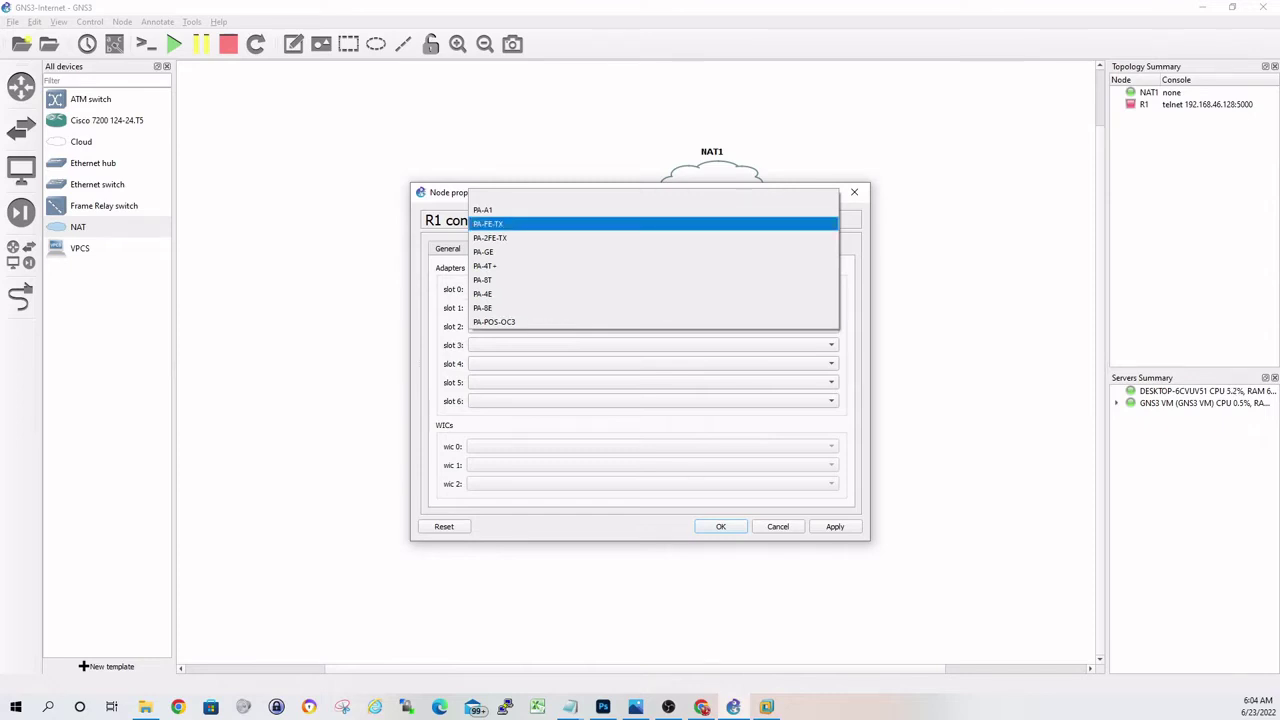
{"action": "key", "text": "Return"}
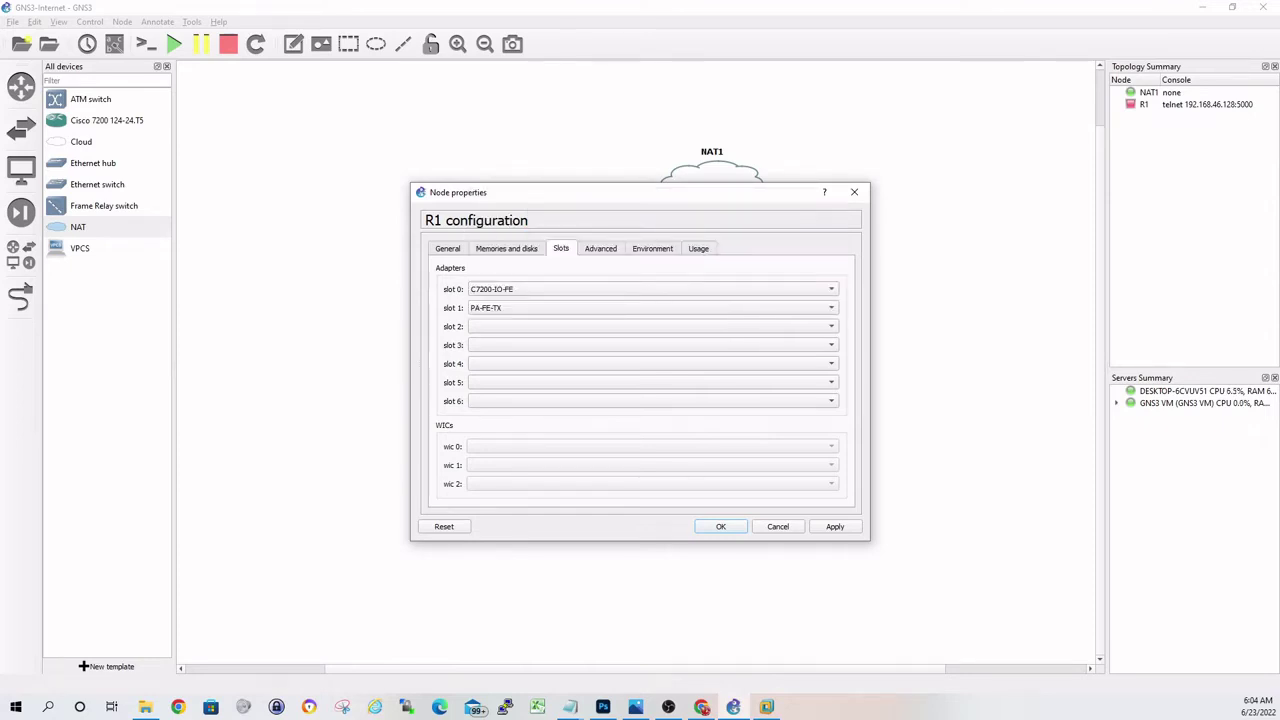
{"action": "left_click", "coordinate": [653, 326]}
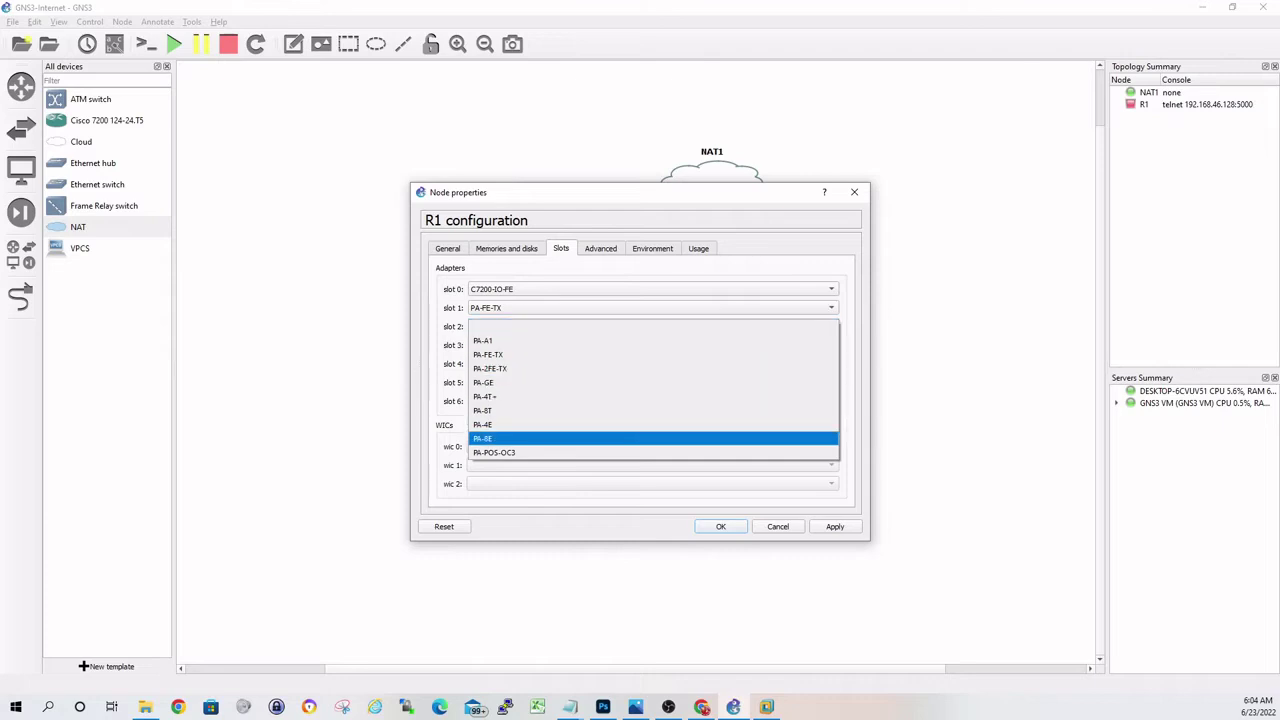
{"action": "key", "text": "Return"}
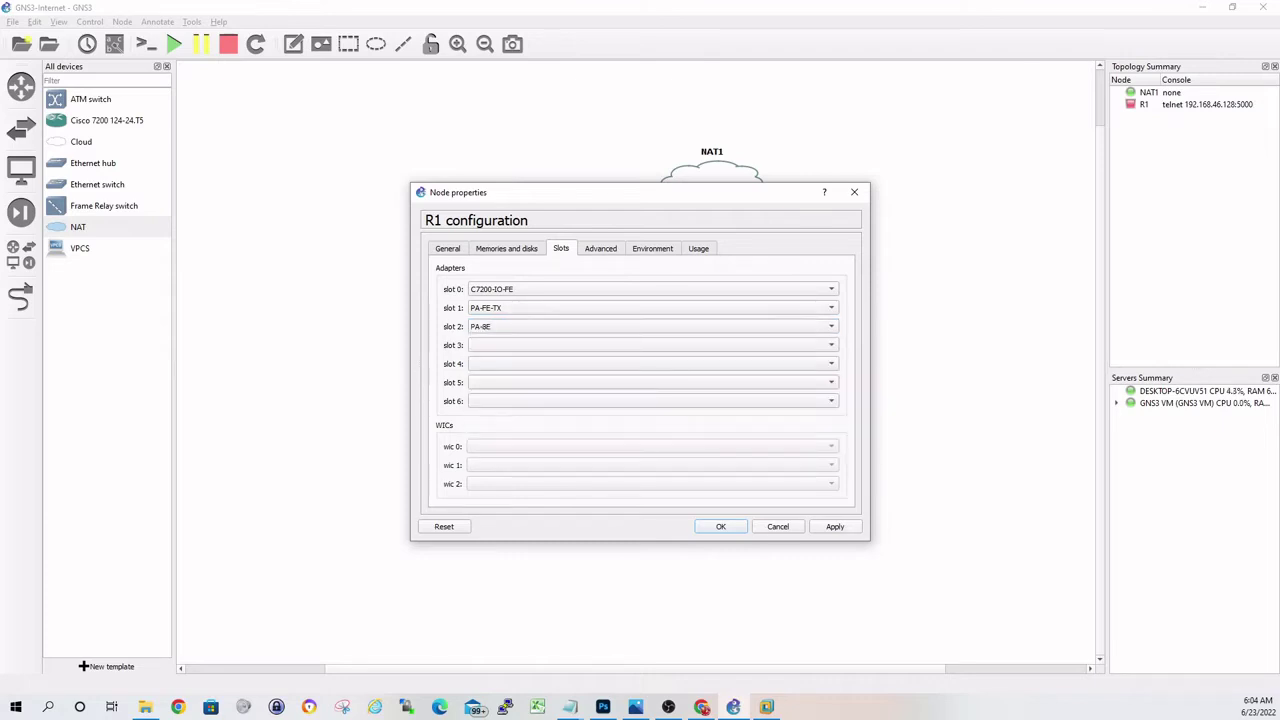
{"action": "key", "text": "Return"}
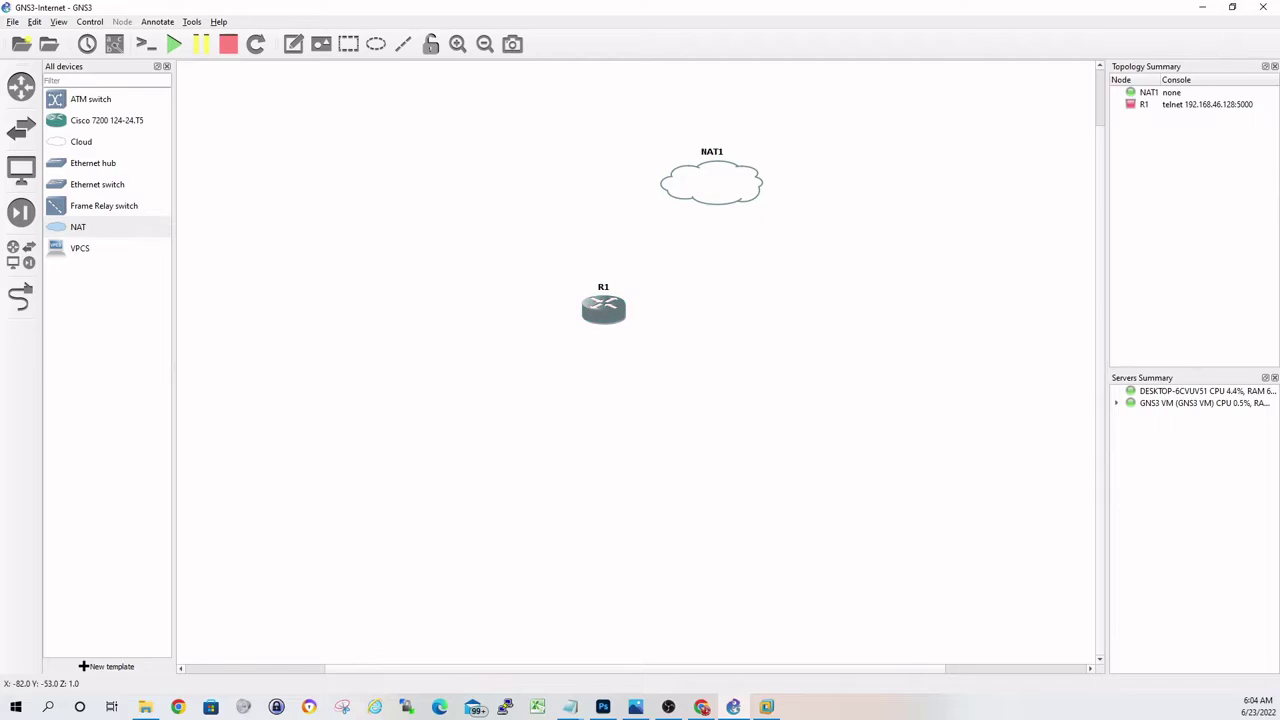
- Link router R1 to the NAT1 cloud
{"action": "right_click", "coordinate": [605, 306]}
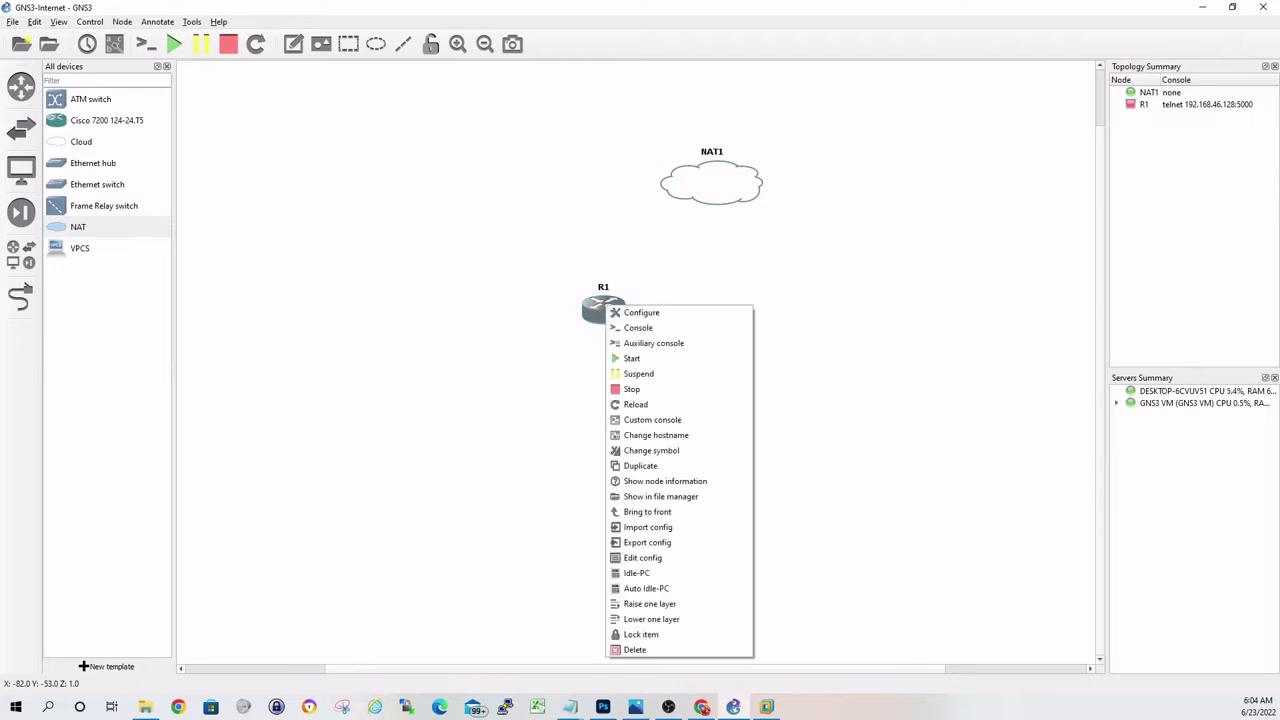
{"action": "left_click", "coordinate": [20, 297]}
{"action": "left_click", "coordinate": [612, 310]}
{"action": "left_click", "coordinate": [657, 312]}
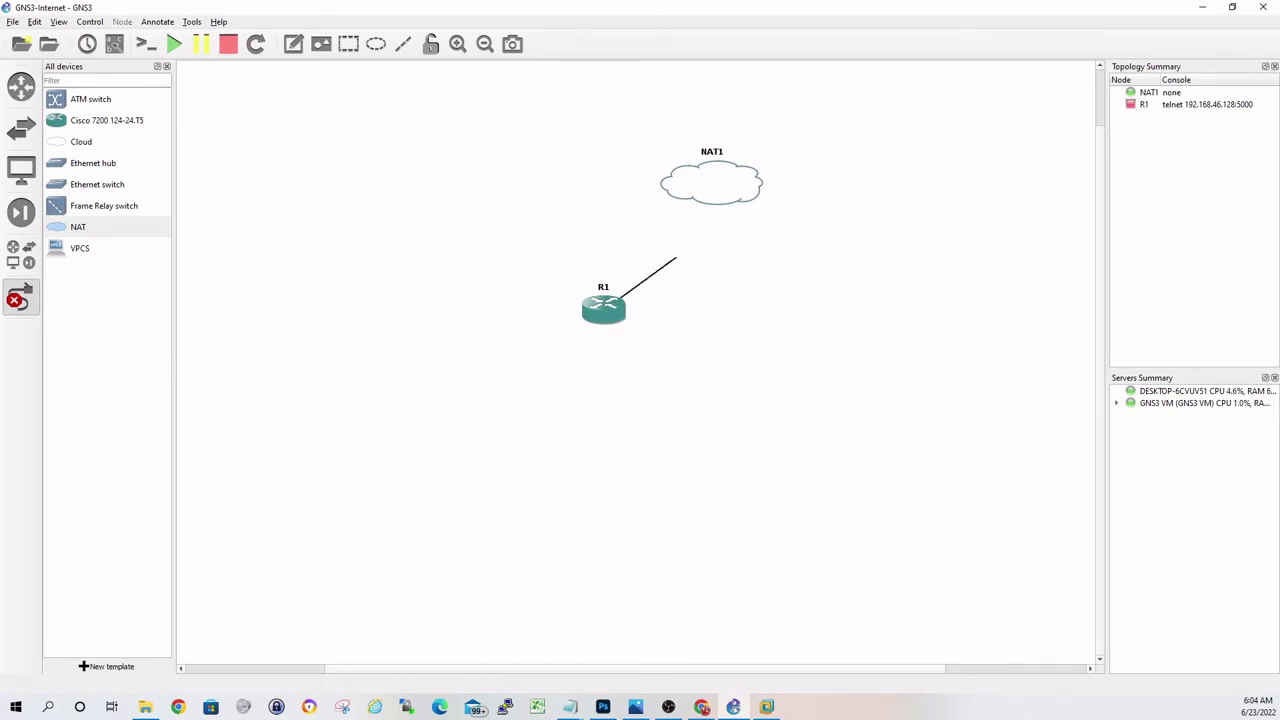
{"action": "left_click", "coordinate": [697, 198]}
{"action": "left_click", "coordinate": [735, 196]}
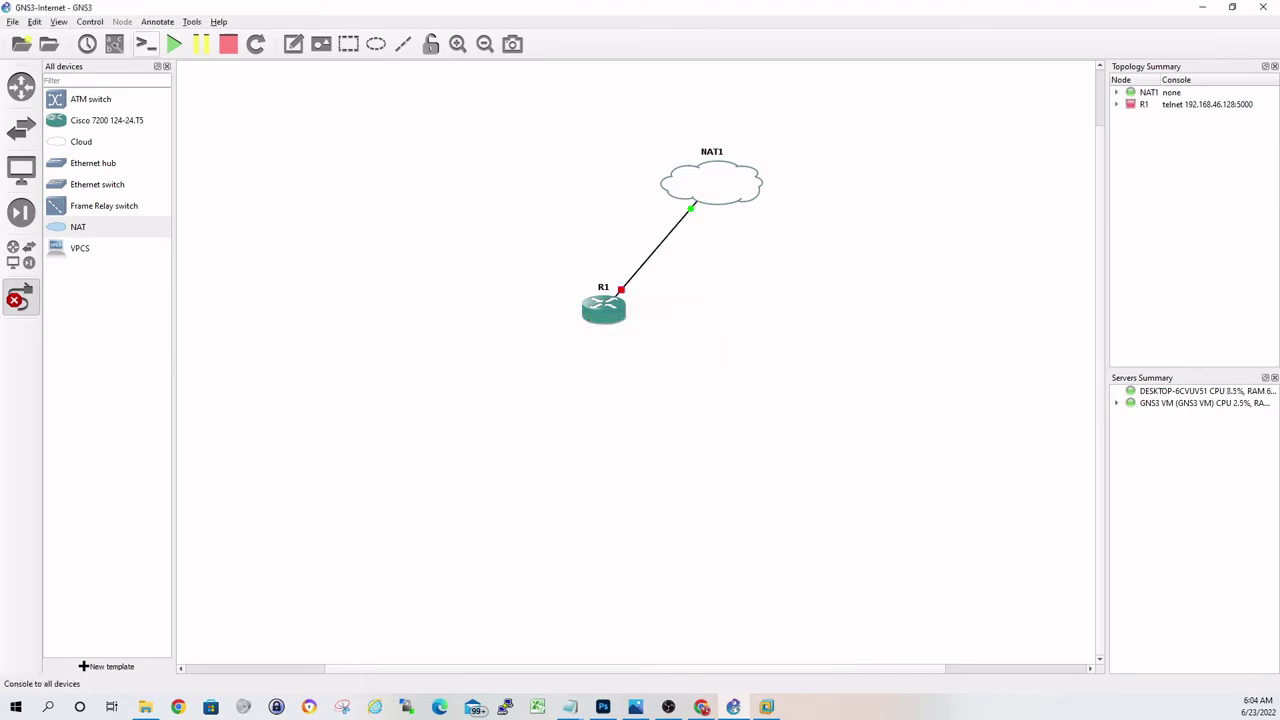
- Start all devices and open R1's console in an enlarged window that leaves the topology visible
{"action": "left_click", "coordinate": [173, 43]}
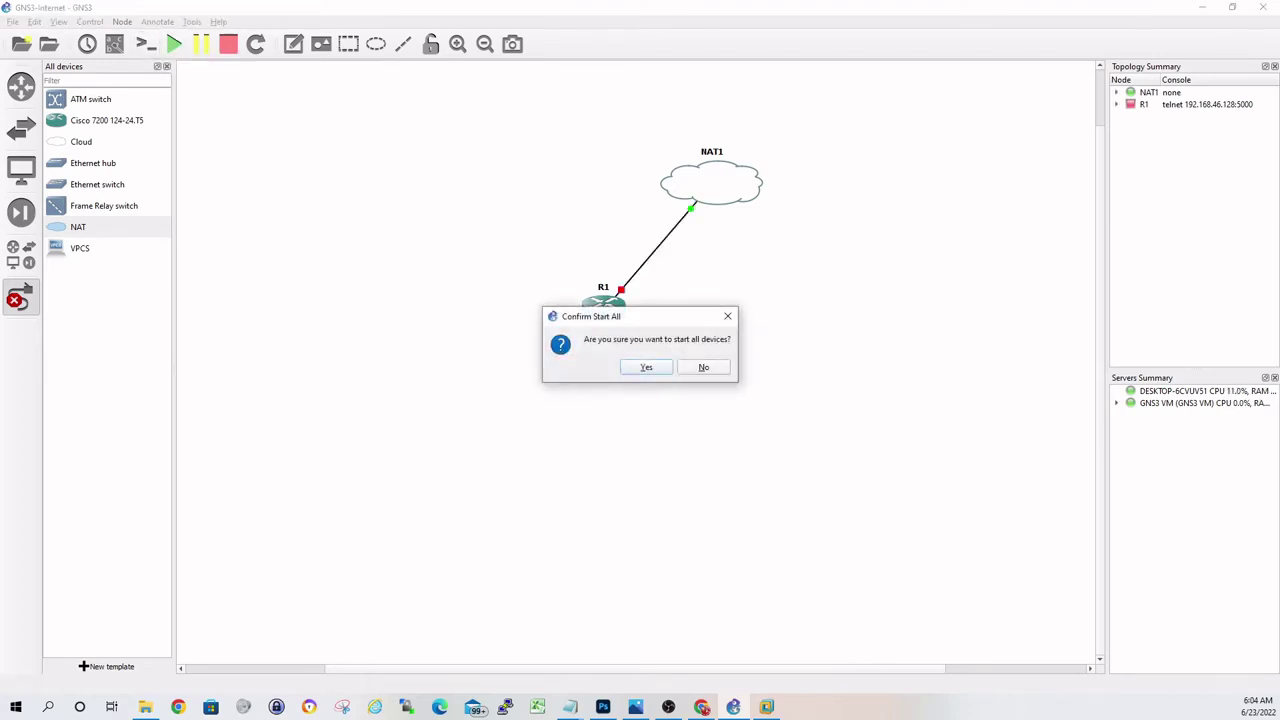
{"action": "left_click", "coordinate": [646, 366]}
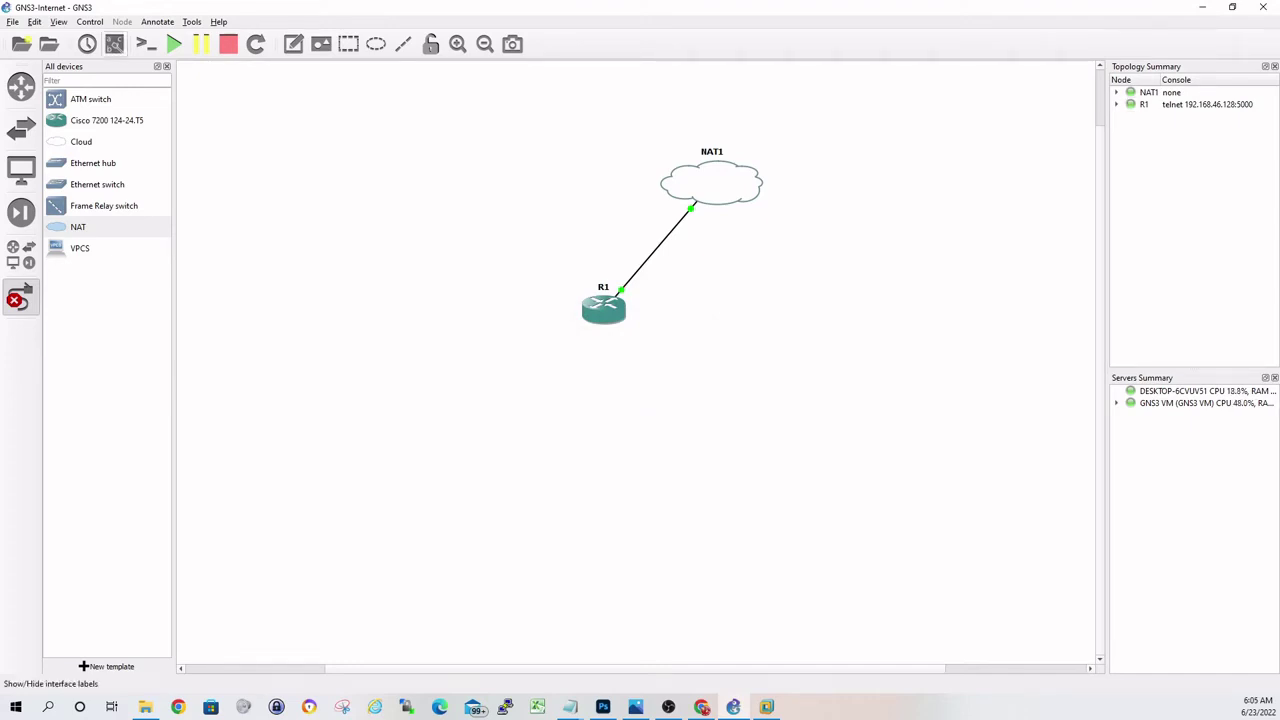
{"action": "left_click", "coordinate": [145, 43]}
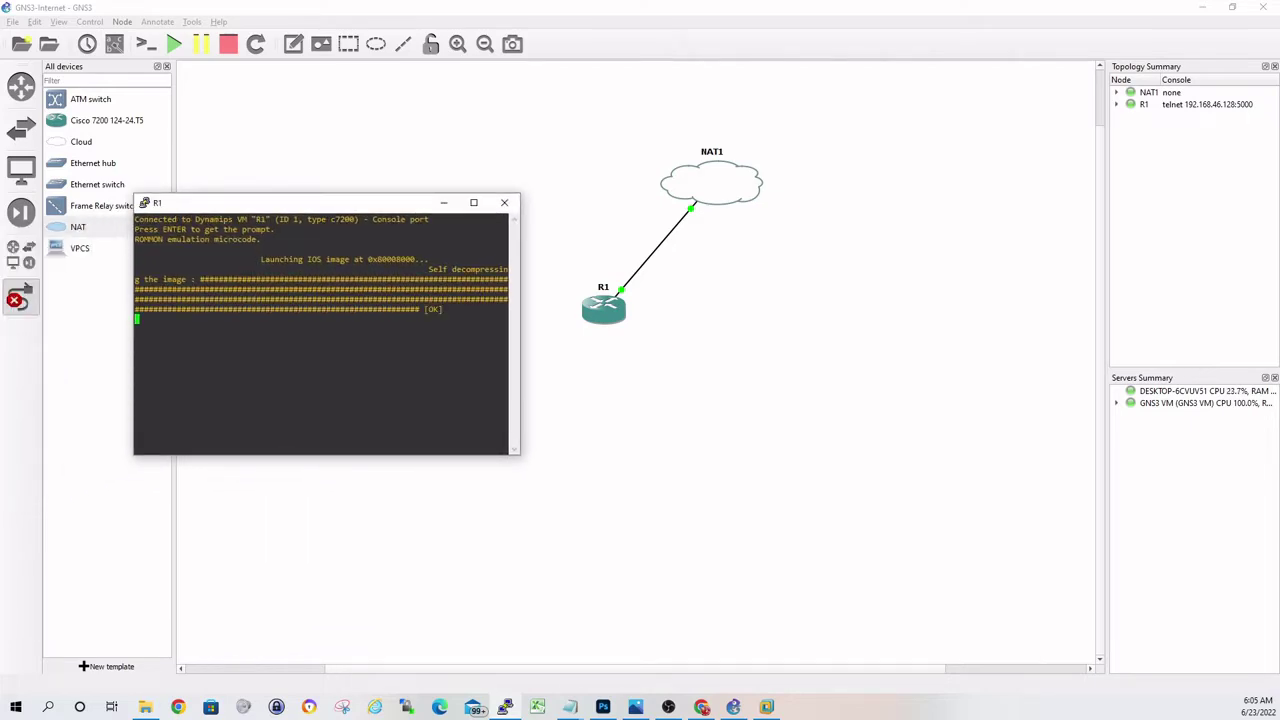
{"action": "left_click_drag", "start_coordinate": [520, 455], "coordinate": [690, 622]}
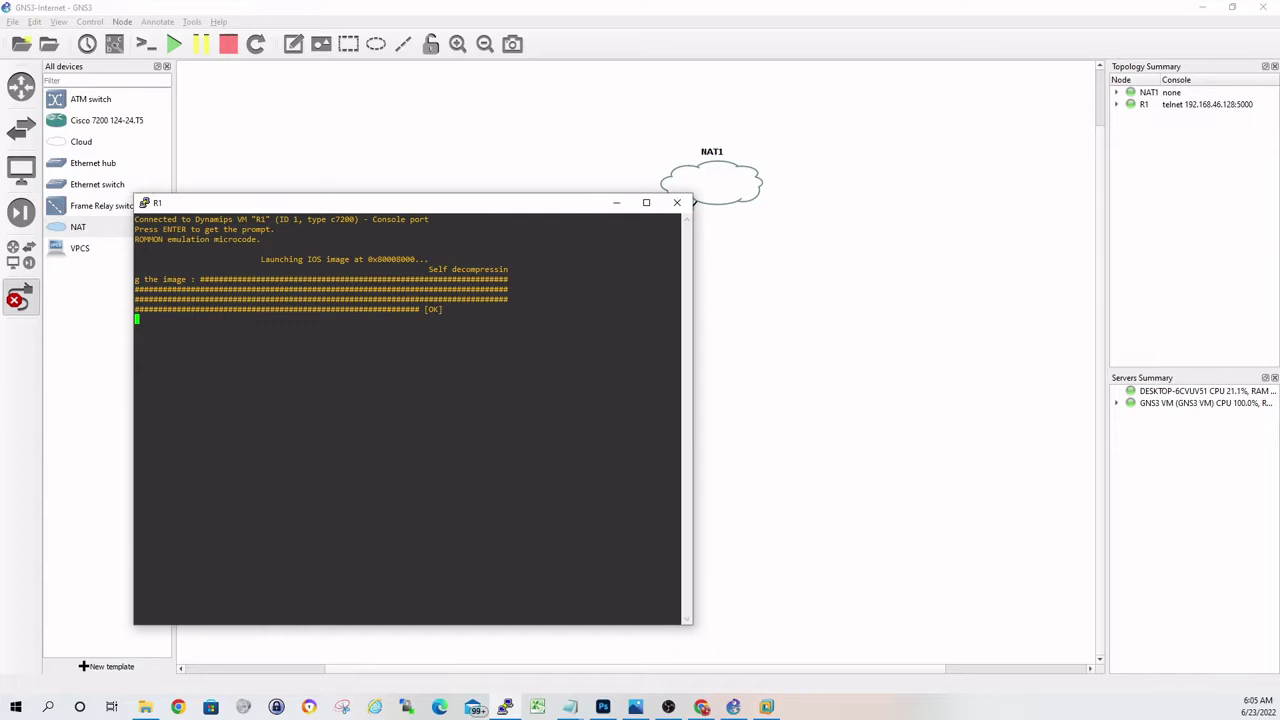
{"action": "left_click_drag", "start_coordinate": [410, 203], "coordinate": [299, 150]}
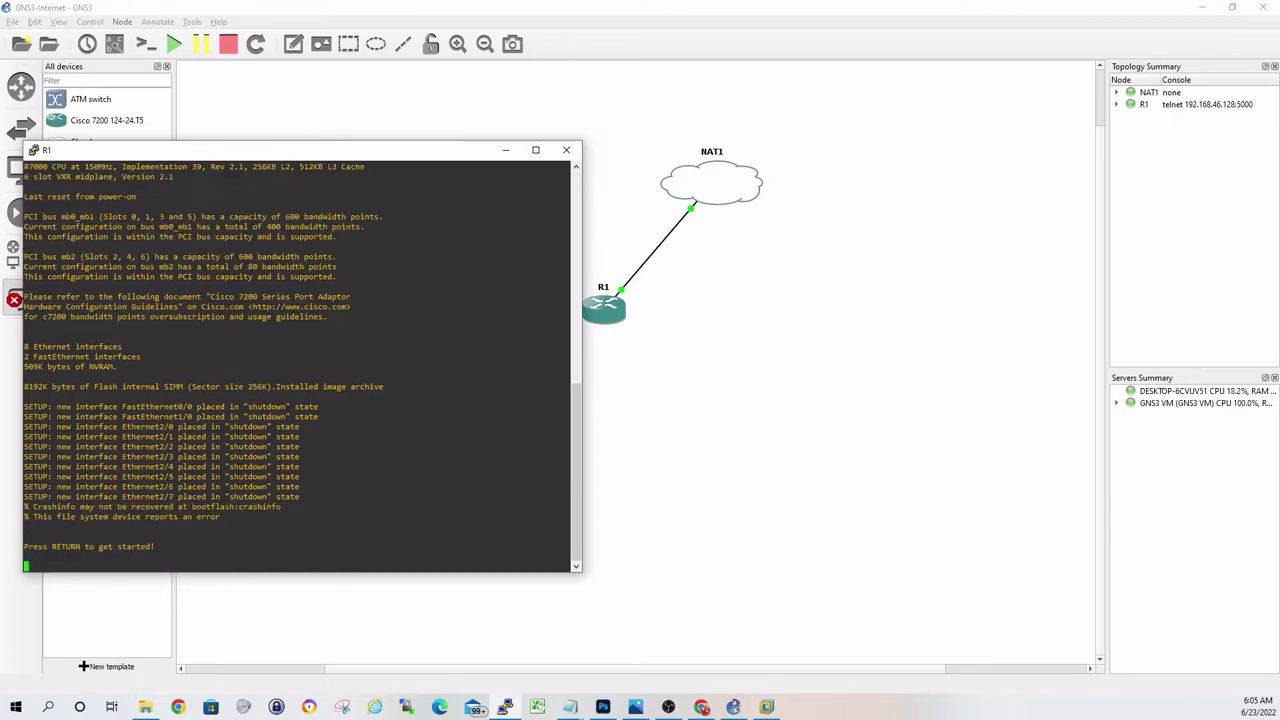
- Bring up R1's command prompt and list its interfaces with "show ip int br"
{"action": "key", "text": "Return"}
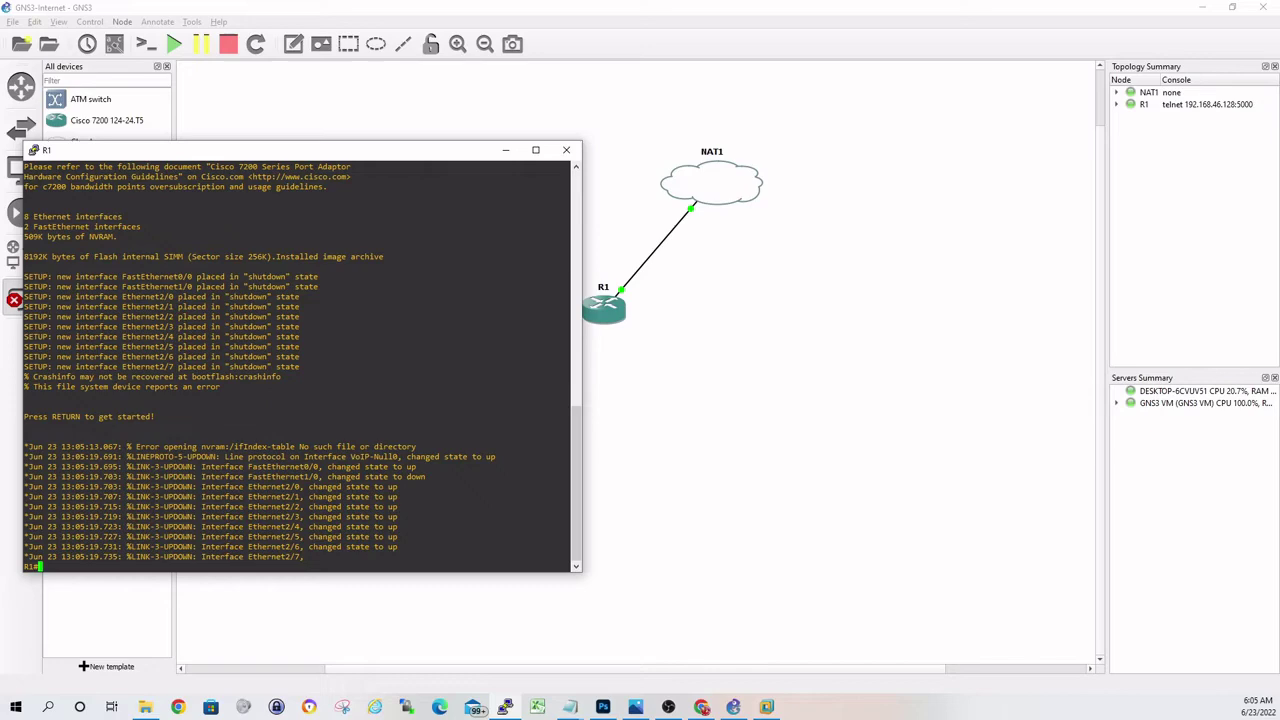
{"action": "key", "text": "Return"}
{"action": "key", "text": "Return"}
{"action": "key", "text": "Return"}
{"action": "key", "text": "Return"}
{"action": "key", "text": "Return"}
{"action": "key", "text": "Return"}
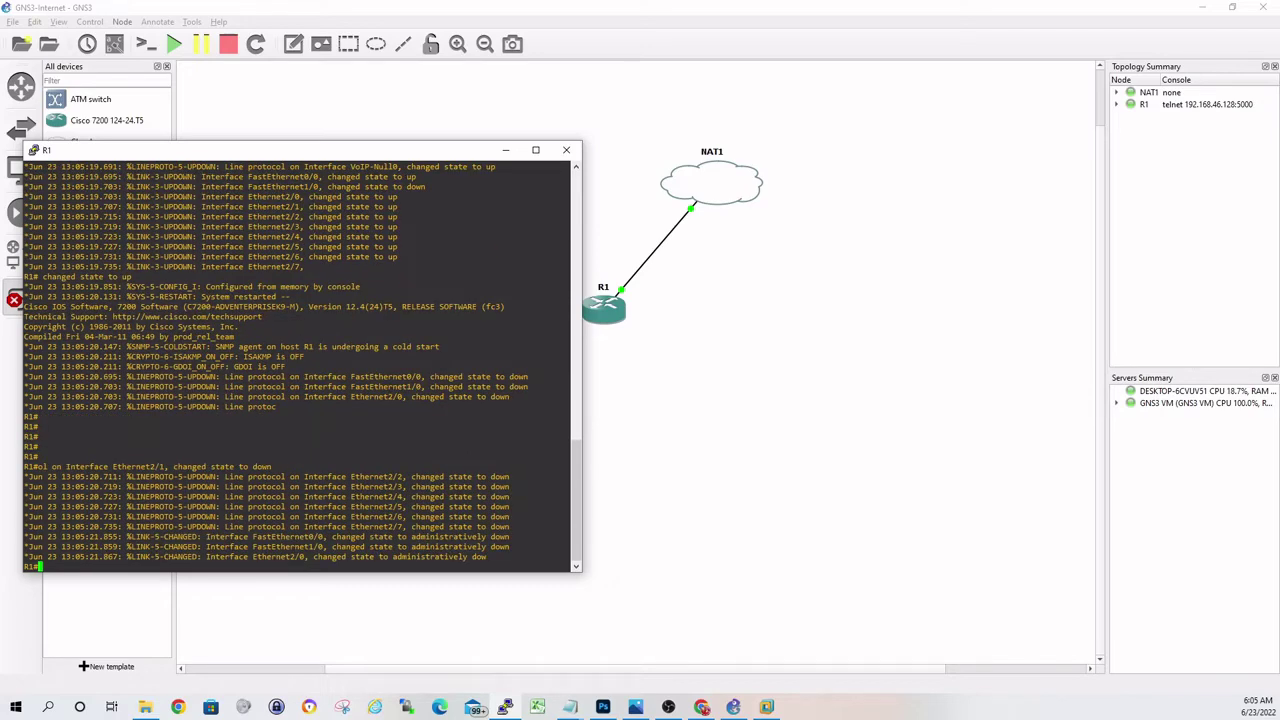
{"action": "key", "text": "Return"}
{"action": "key", "text": "Return"}
{"action": "type", "text": "show int b"}
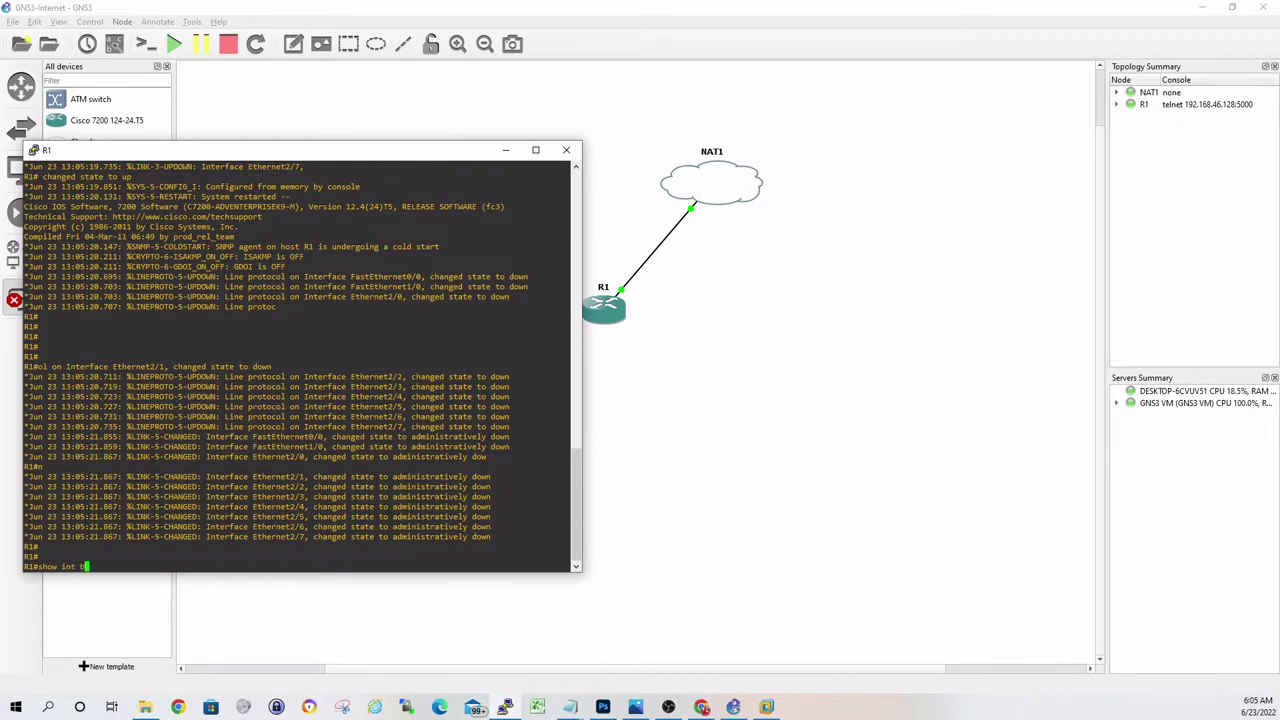
{"action": "key", "text": "BackSpace"}
{"action": "key", "text": "BackSpace"}
{"action": "key", "text": "BackSpace"}
{"action": "key", "text": "BackSpace"}
{"action": "key", "text": "BackSpace"}
{"action": "type", "text": "ip int br"}
{"action": "key", "text": "Return"}
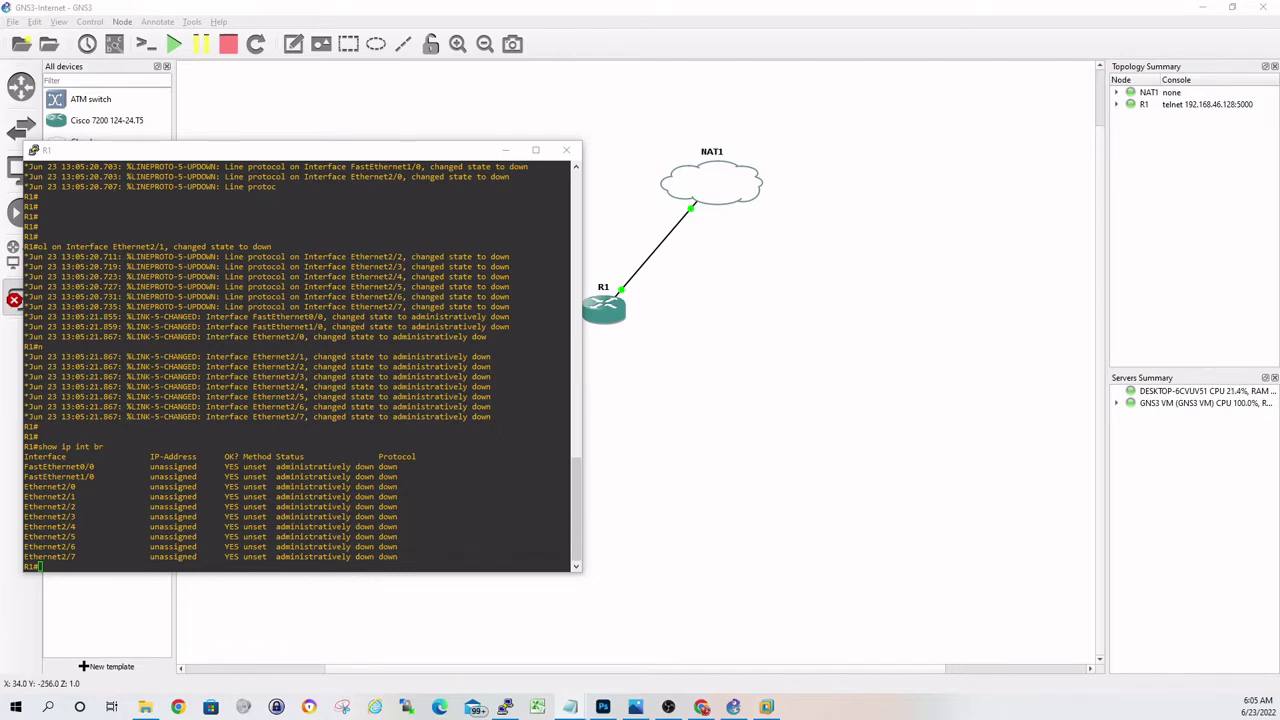
- On R1, enter configuration mode for interface fa 0/0 and set its IP address to be obtained through DHCP
{"action": "left_click", "coordinate": [350, 150]}
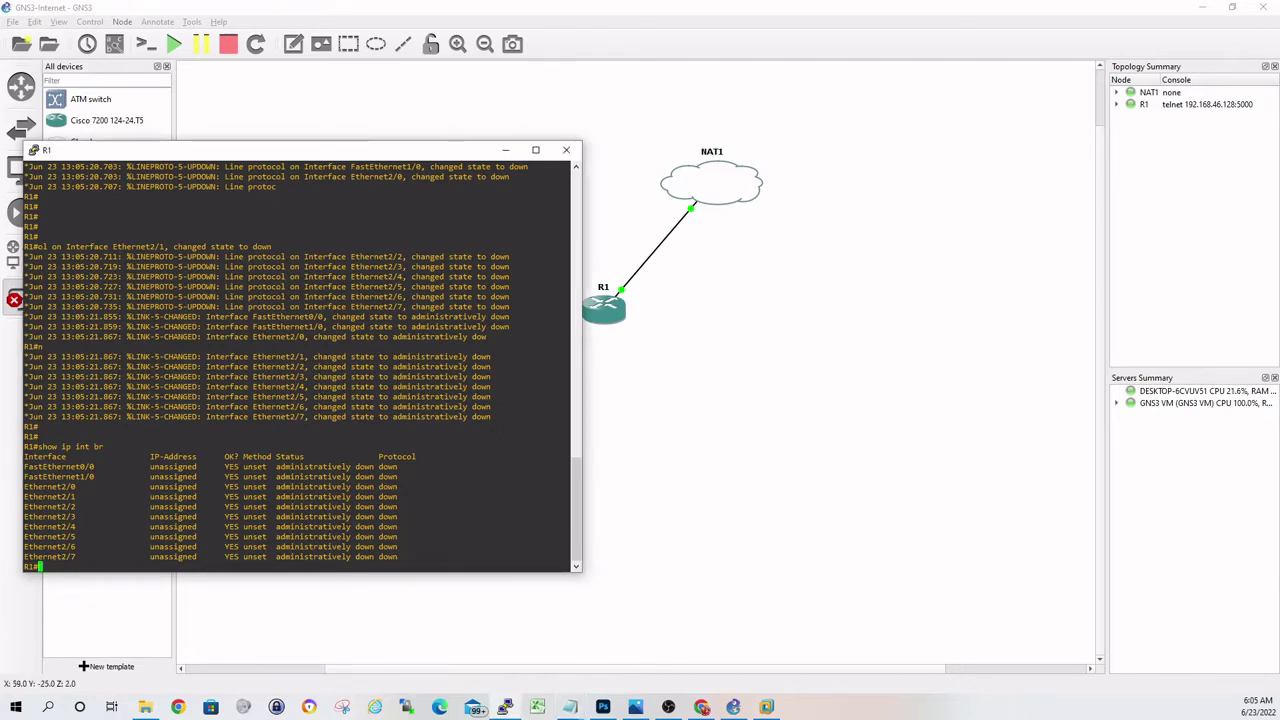
{"action": "key", "text": "Return"}
{"action": "key", "text": "Return"}
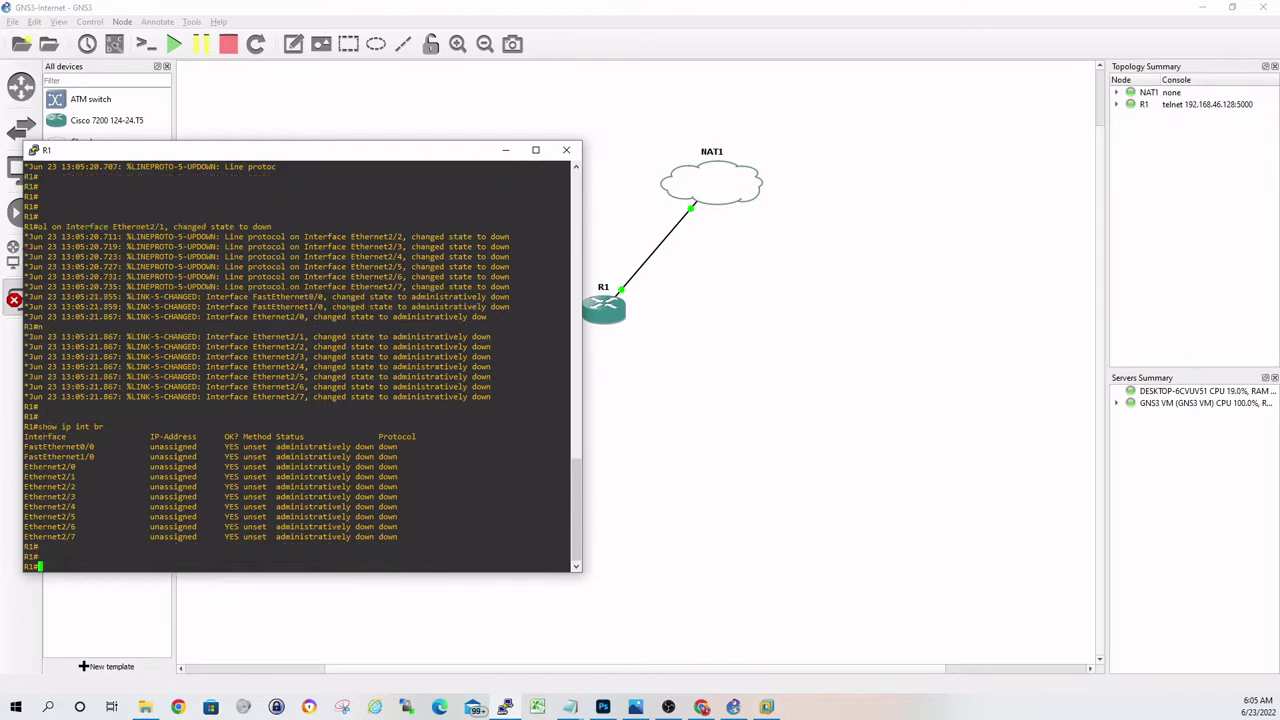
{"action": "type", "text": "conf t"}
{"action": "key", "text": "Return"}
{"action": "type", "text": "int fa 0/0"}
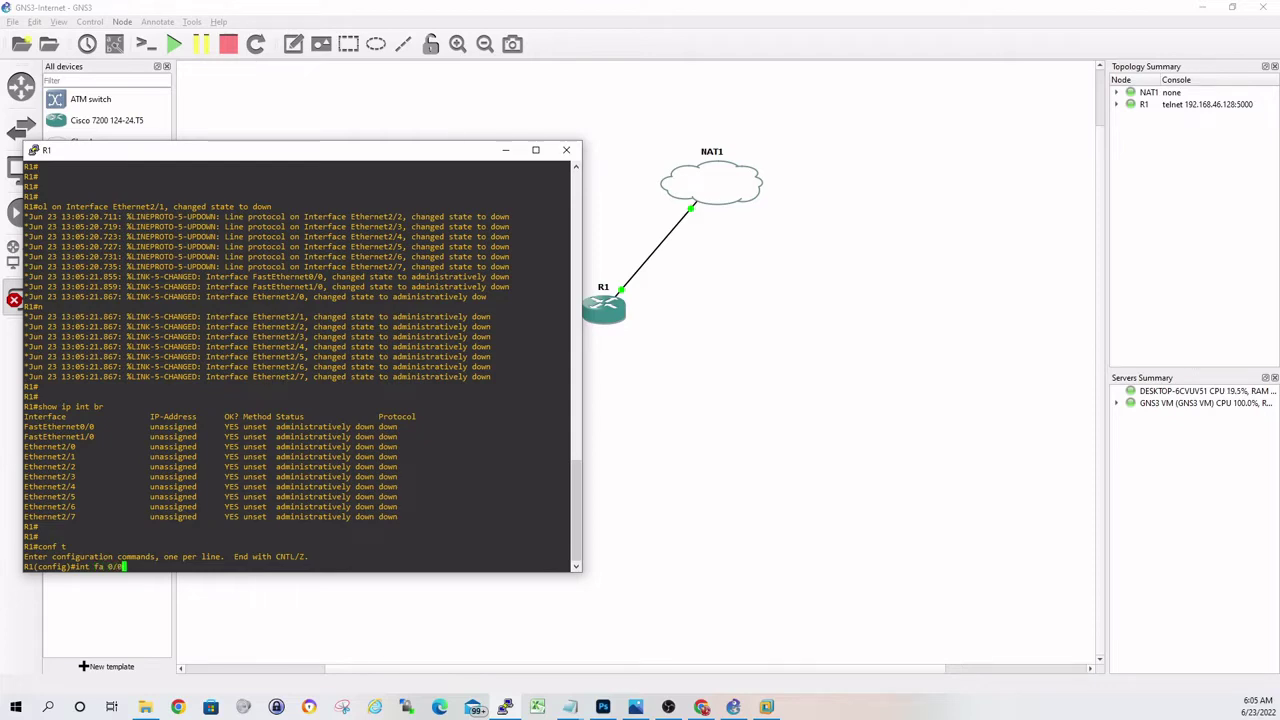
{"action": "key", "text": "Return"}
{"action": "type", "text": "ip add"}
{"action": "key", "text": "Tab"}
{"action": "type", "text": "dhc"}
{"action": "key", "text": "Tab"}
{"action": "key", "text": "Return"}
- Enable interface fa 0/0 with "no shut" and leave configuration mode with "end"
{"action": "type", "text": "no shut"}
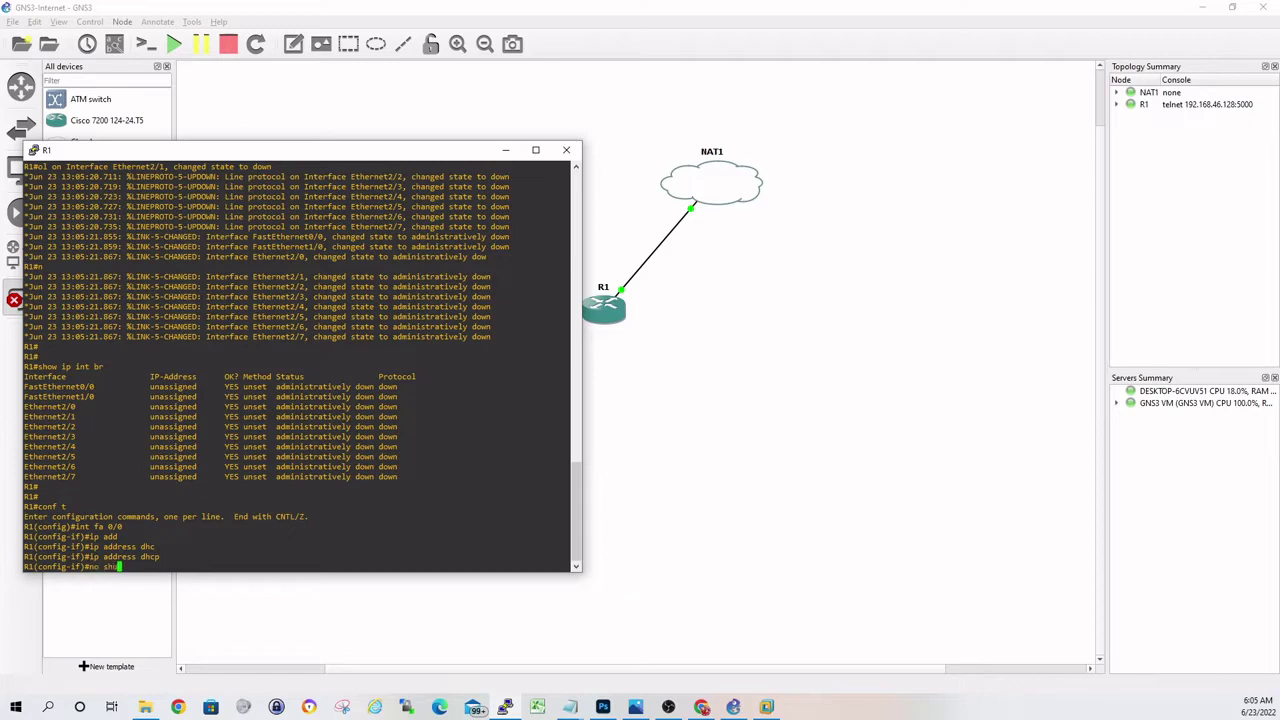
{"action": "key", "text": "Return"}
{"action": "key", "text": "Return"}
{"action": "key", "text": "Return"}
{"action": "key", "text": "Return"}
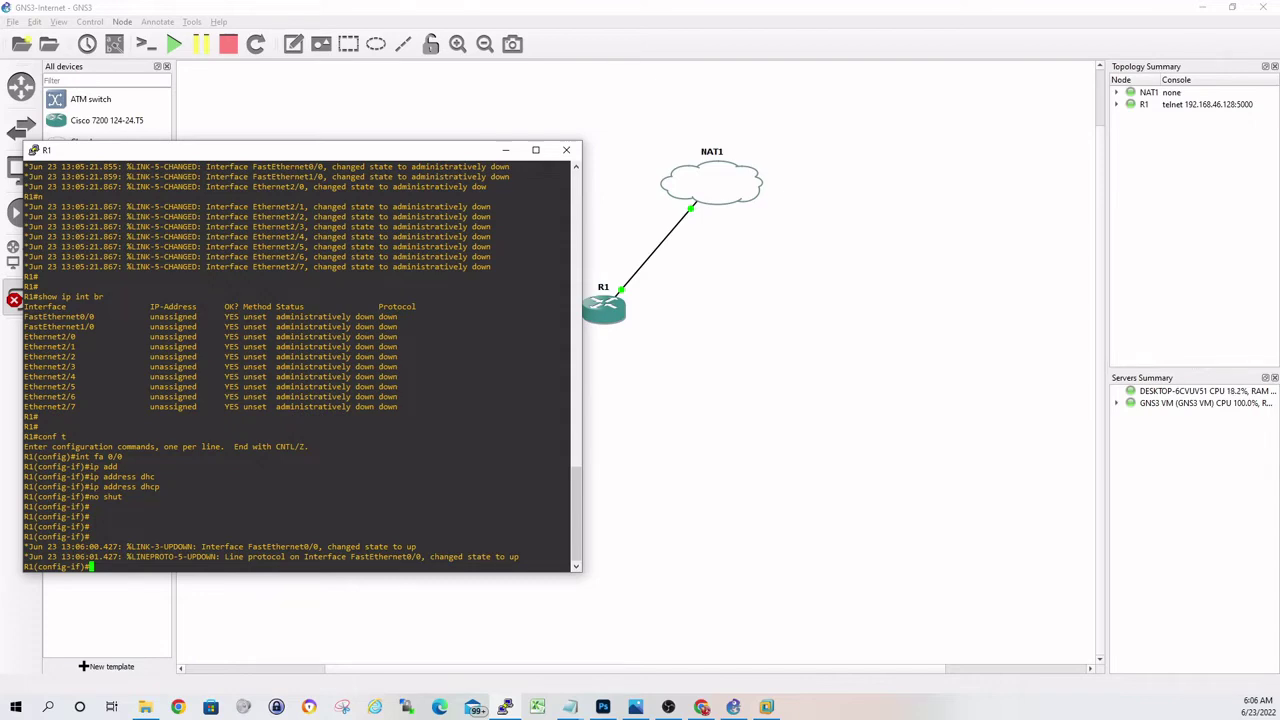
{"action": "key", "text": "Return"}
{"action": "key", "text": "Return"}
{"action": "key", "text": "Return"}
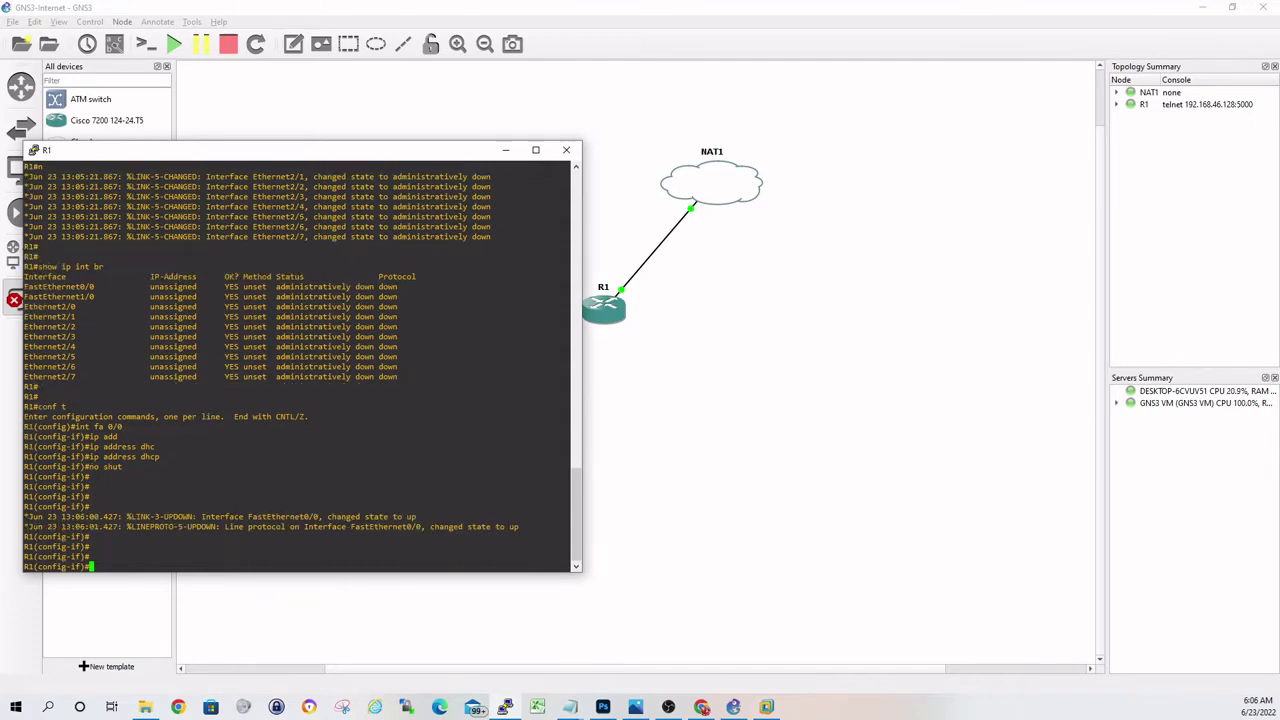
{"action": "type", "text": "end"}
{"action": "key", "text": "Return"}
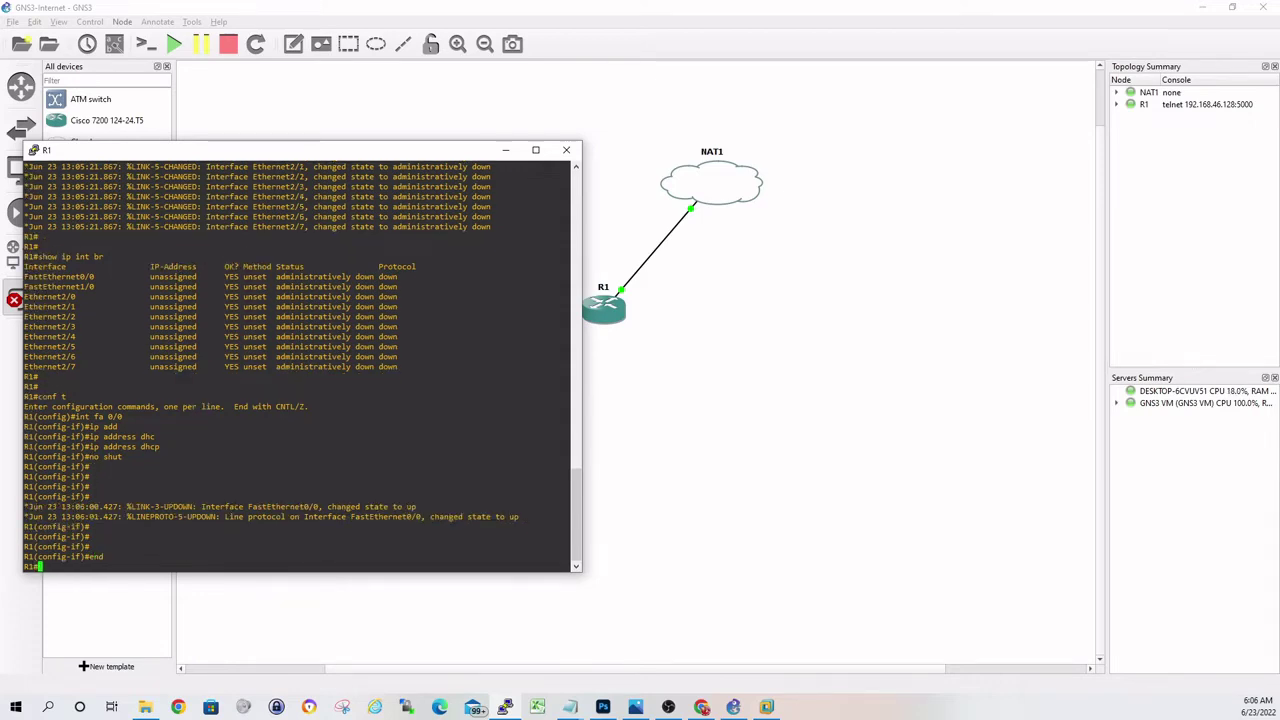
- Enter global configuration mode on R1 with "conf t"
{"action": "key", "text": "Return"}
{"action": "key", "text": "Return"}
{"action": "type", "text": "conf t"}
{"action": "key", "text": "Return"}
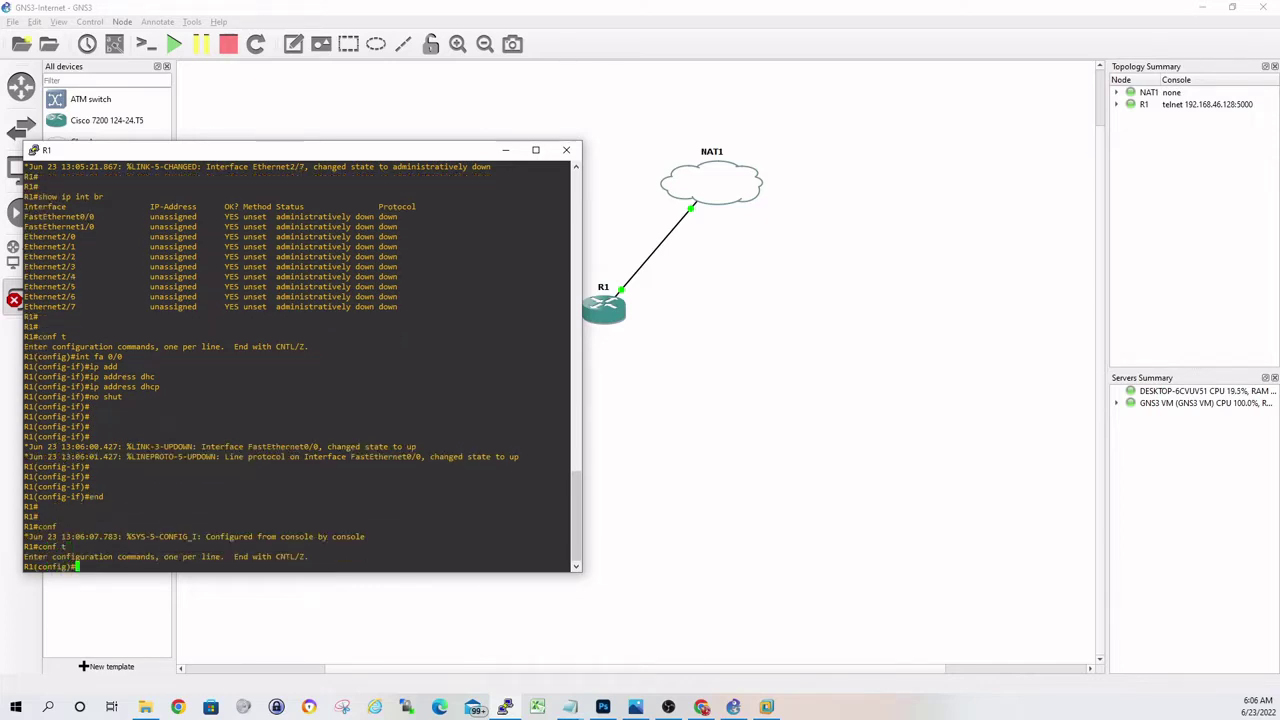
- Try to auto-complete a "domain-look" command on R1 and query the command help with "domain?"
{"action": "type", "text": "domain"}
{"action": "key", "text": "Tab"}
{"action": "type", "text": "-loo"}
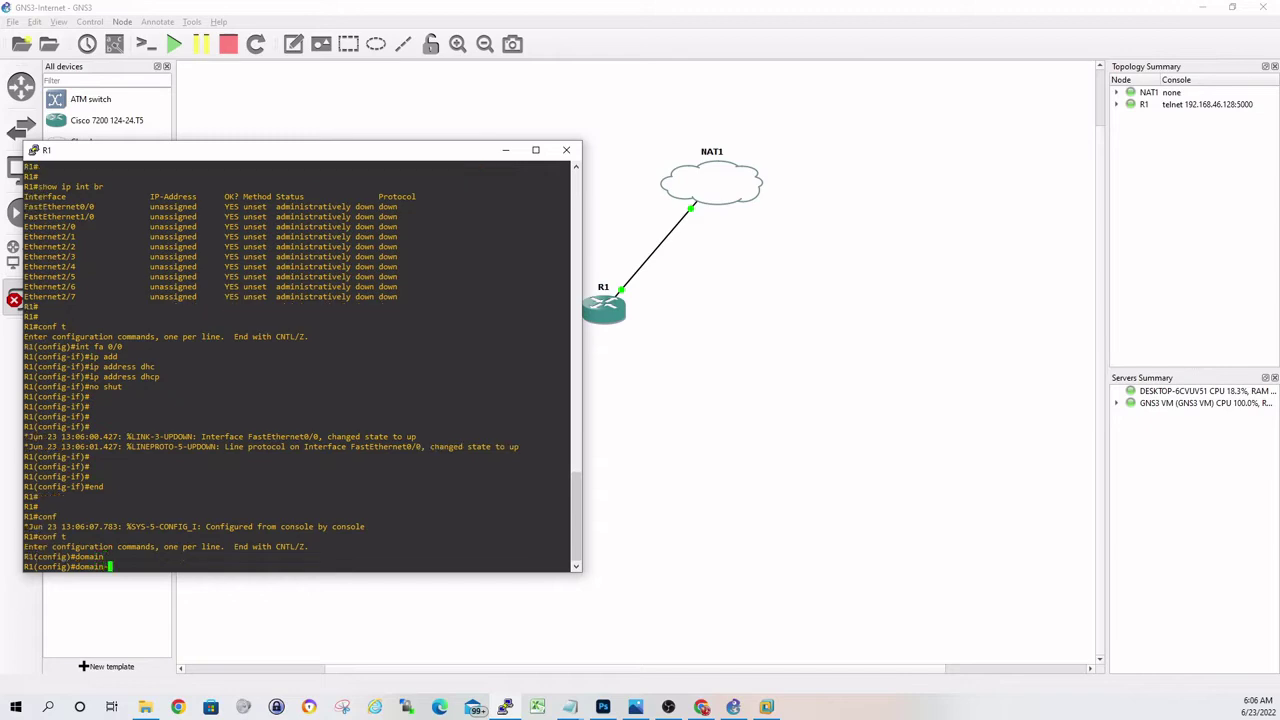
{"action": "key", "text": "Tab"}
{"action": "type", "text": "k"}
{"action": "key", "text": "Tab"}
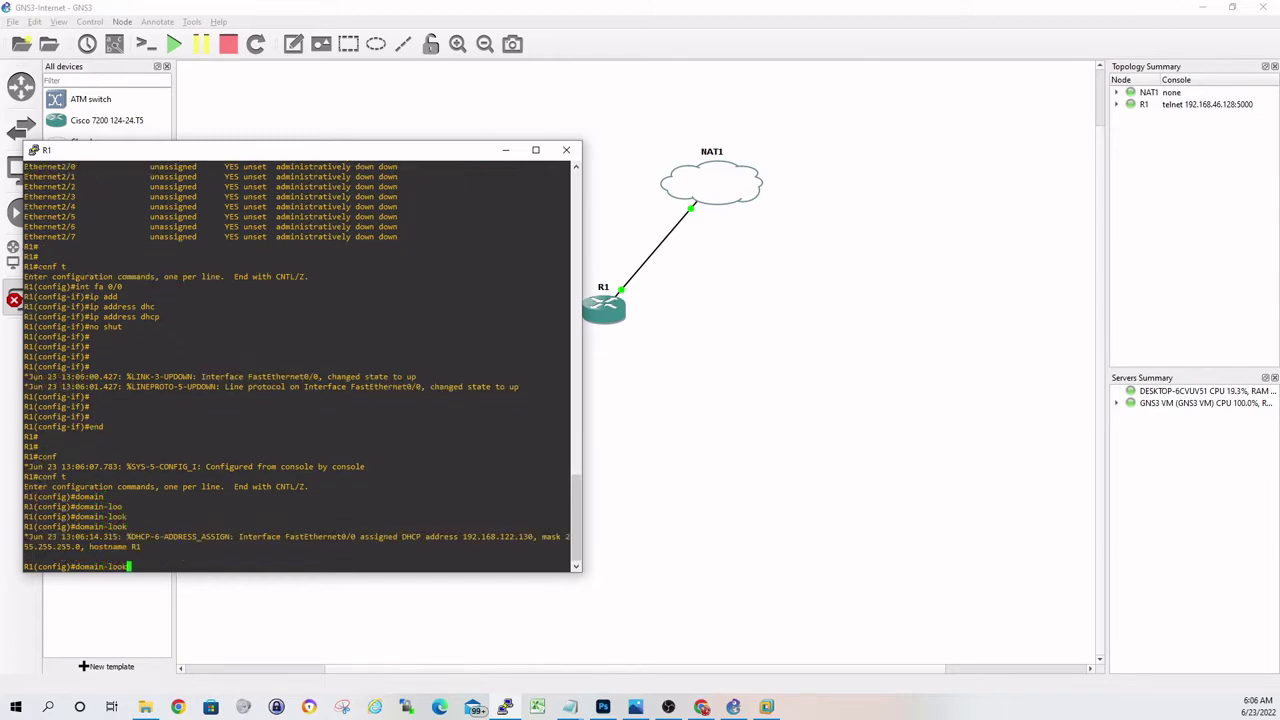
{"action": "key", "text": "BackSpace"}
{"action": "key", "text": "BackSpace"}
{"action": "key", "text": "BackSpace"}
{"action": "key", "text": "BackSpace"}
{"action": "key", "text": "Tab"}
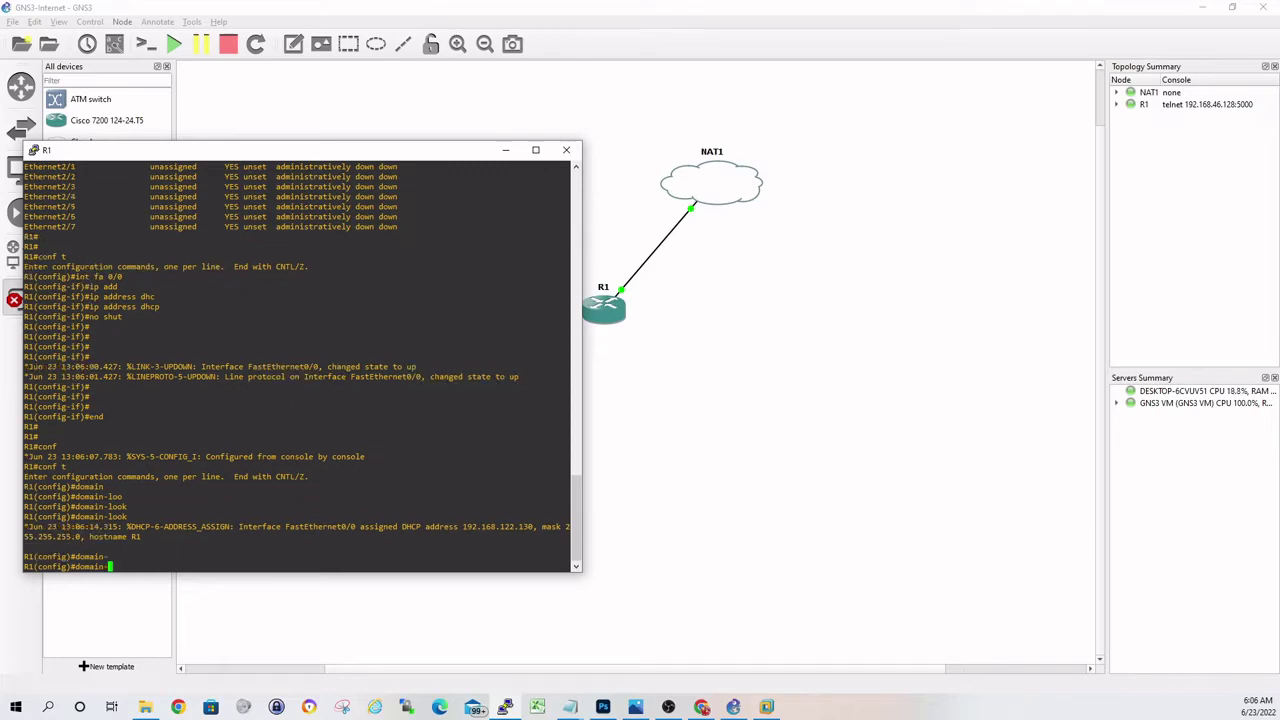
{"action": "key", "text": "BackSpace"}
{"action": "type", "text": "?"}
{"action": "key", "text": "BackSpace"}
{"action": "key", "text": "BackSpace"}
{"action": "key", "text": "BackSpace"}
{"action": "key", "text": "BackSpace"}
{"action": "key", "text": "BackSpace"}
{"action": "key", "text": "BackSpace"}
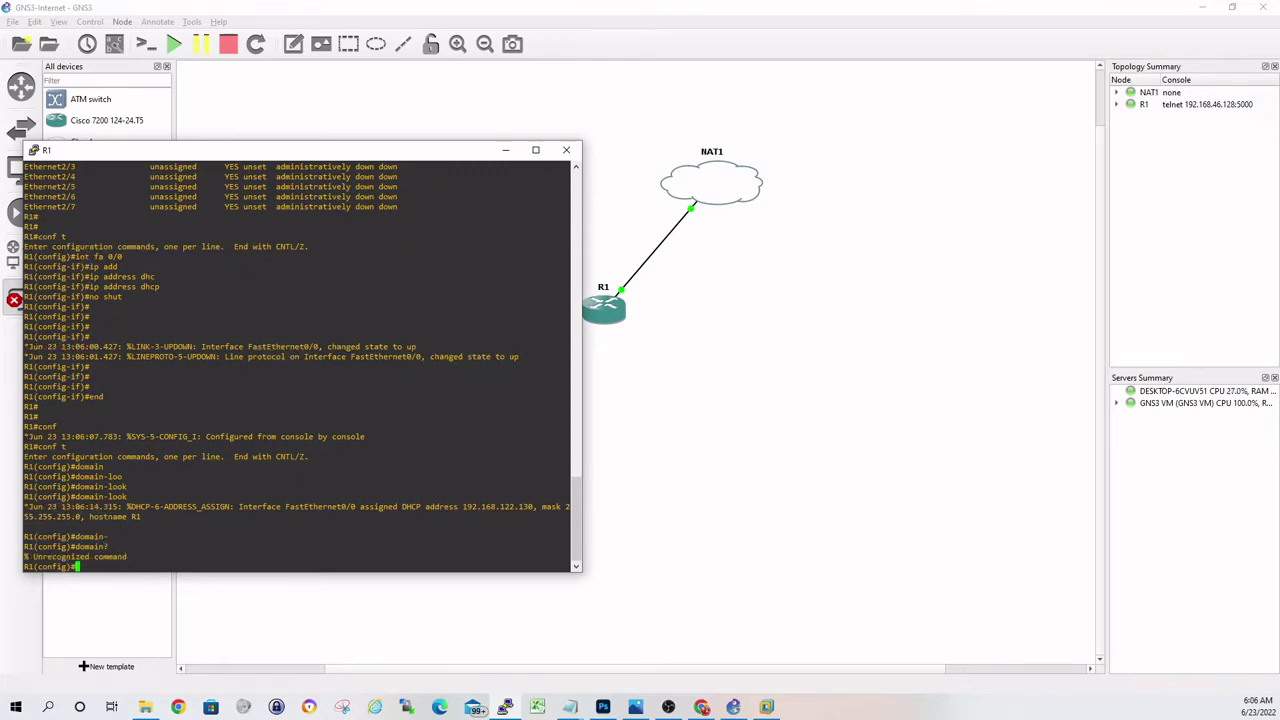
- Try to enable name resolution on R1 with the command "domain-lookup"
{"action": "type", "text": "domain"}
{"action": "key", "text": "Tab"}
{"action": "type", "text": "-look"}
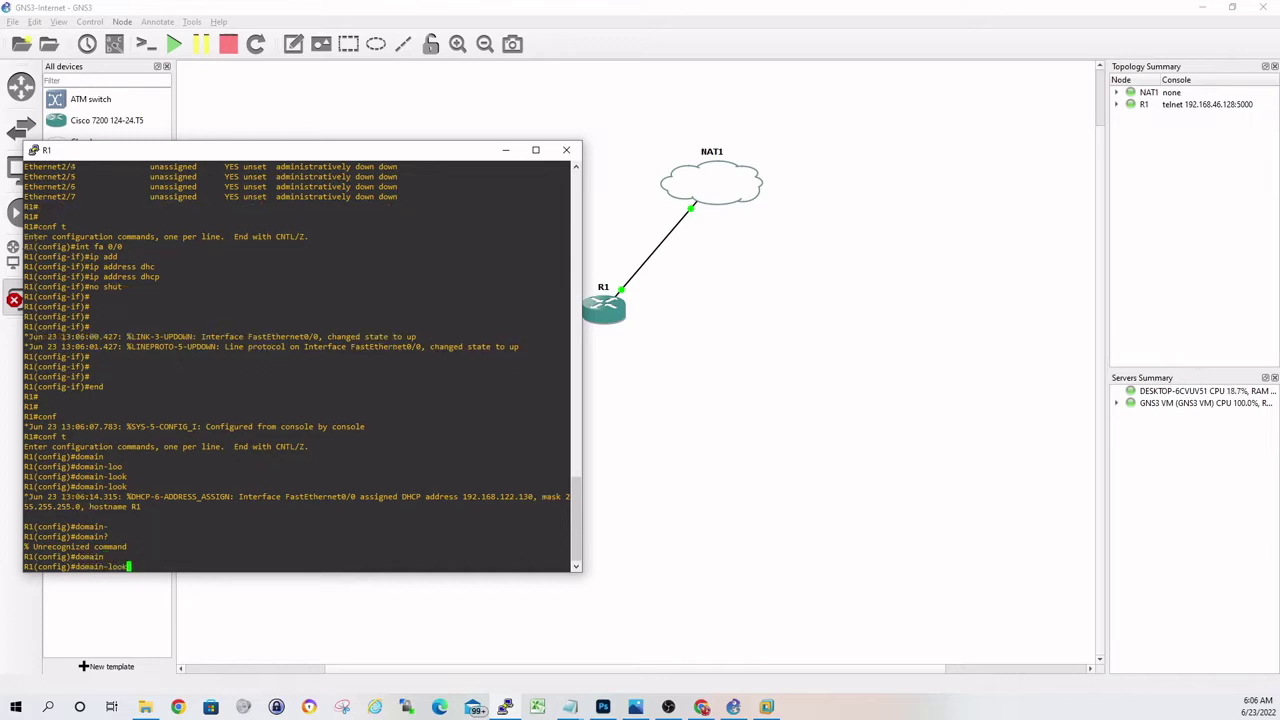
{"action": "type", "text": "up"}
{"action": "key", "text": "Return"}
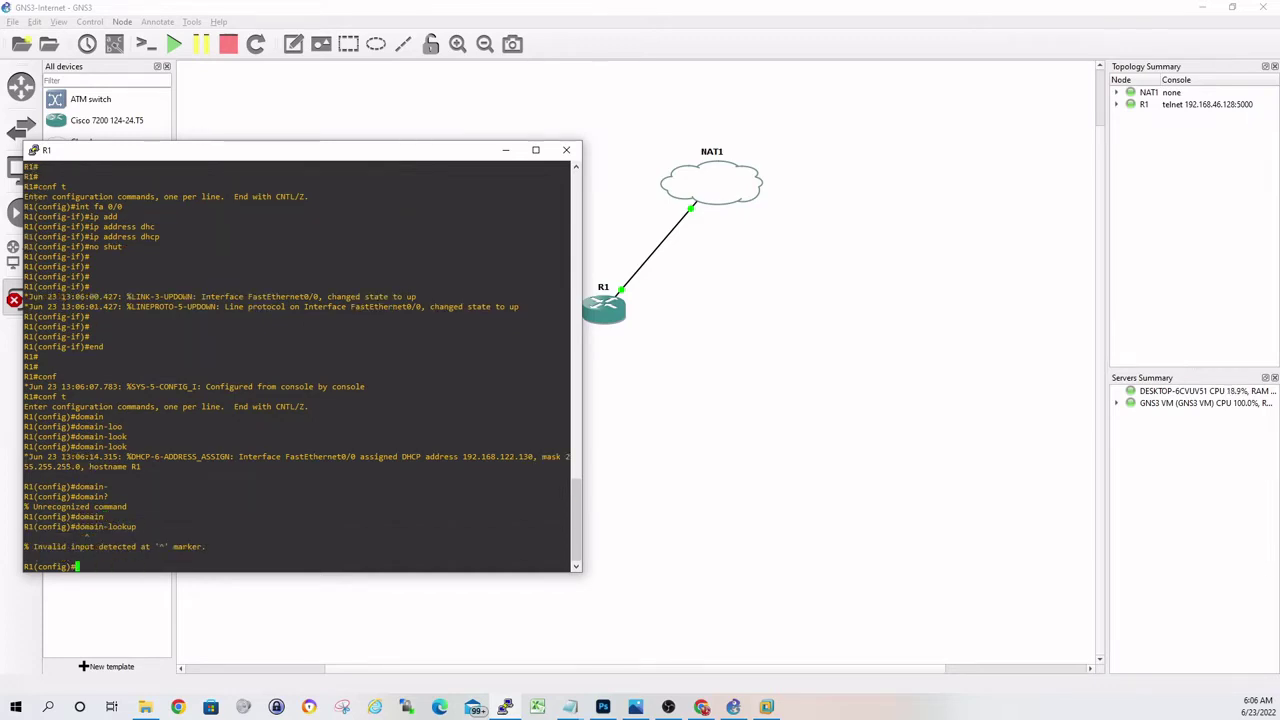
{"action": "key", "text": "Return"}
{"action": "key", "text": "Return"}
{"action": "key", "text": "Return"}
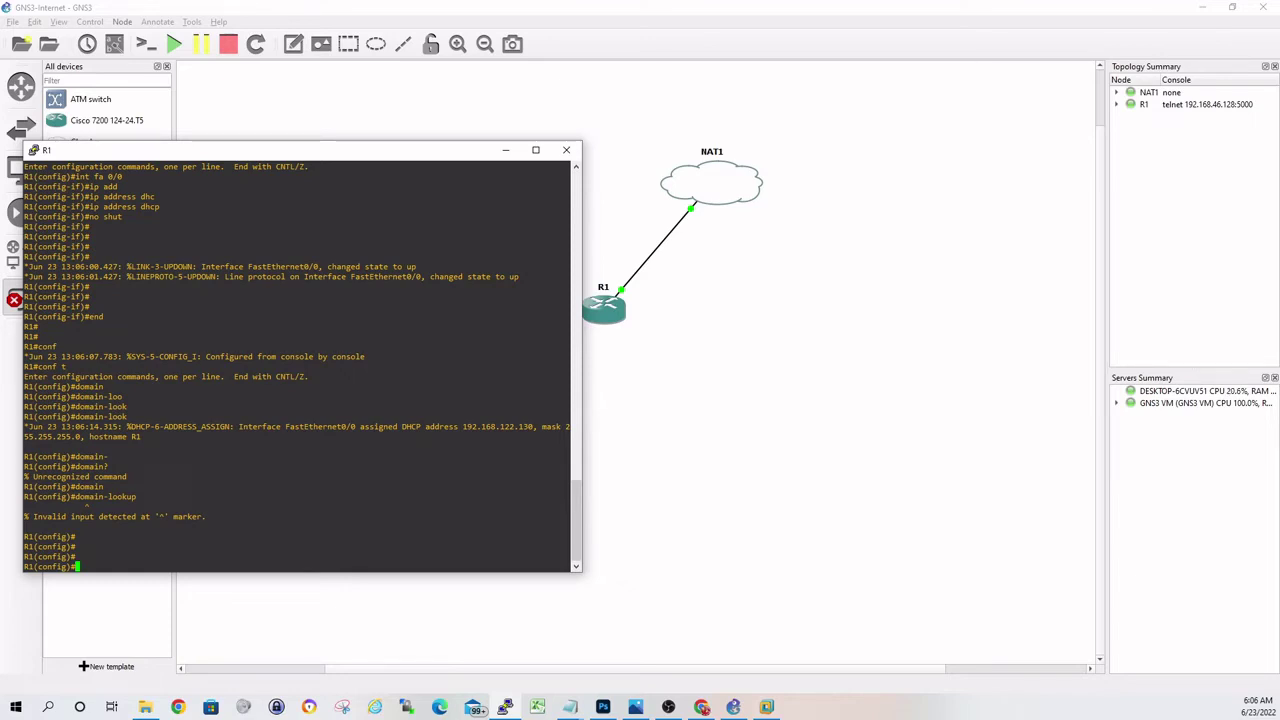
- Enable DNS name resolution on R1 with "ip domain-lookup" and leave configuration mode with "end"
{"action": "key", "text": "alt+Tab"}
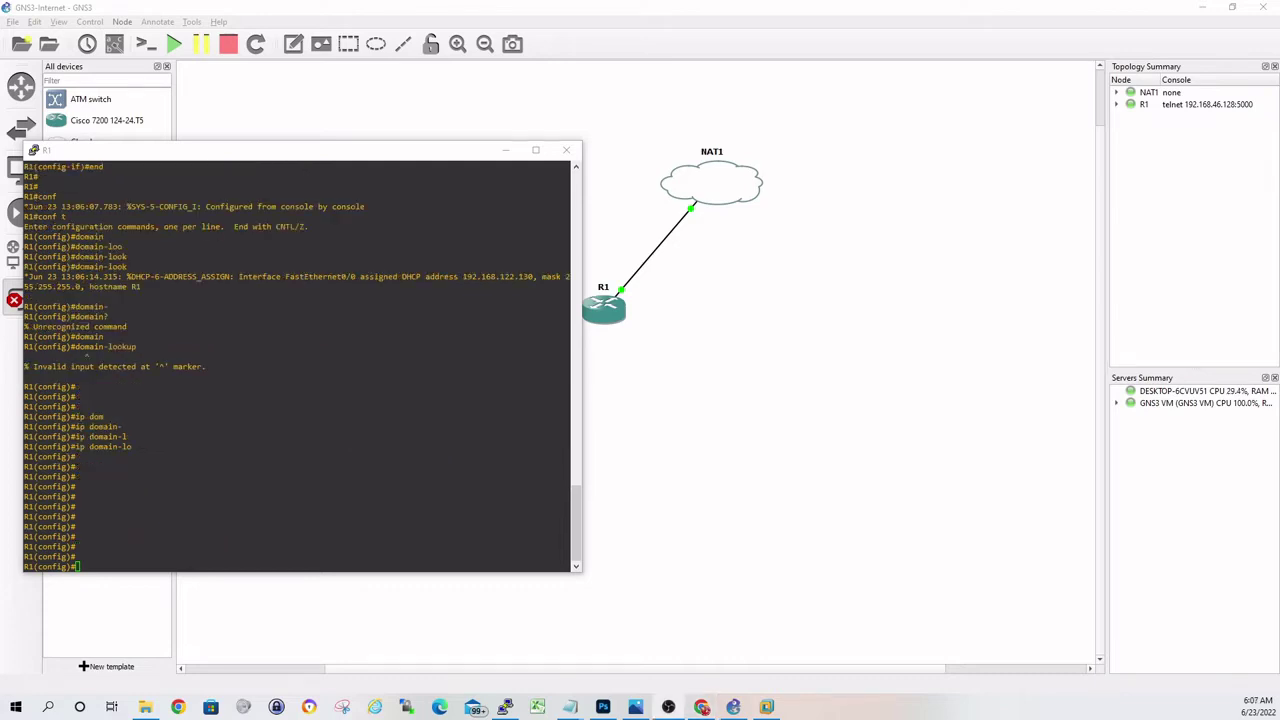
{"action": "key", "text": "alt+Tab"}
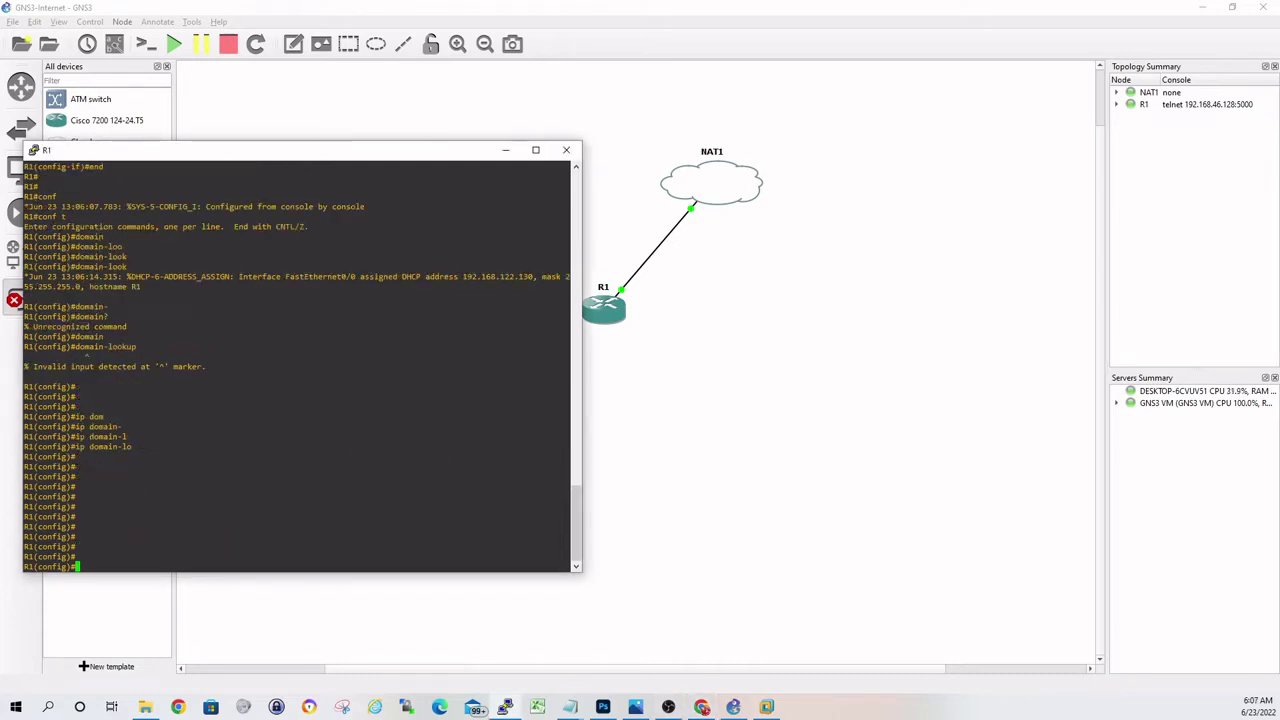
{"action": "type", "text": "ip domain-lookup"}
{"action": "key", "text": "Return"}
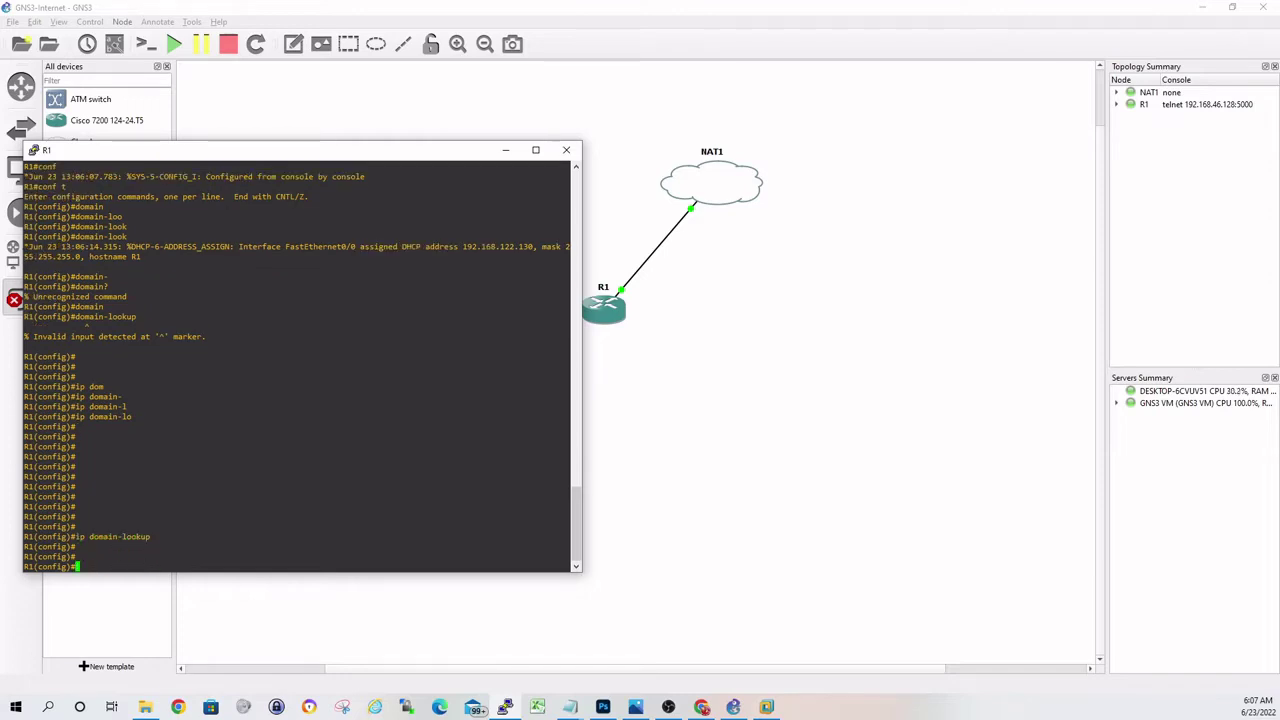
{"action": "key", "text": "Return"}
{"action": "key", "text": "Return"}
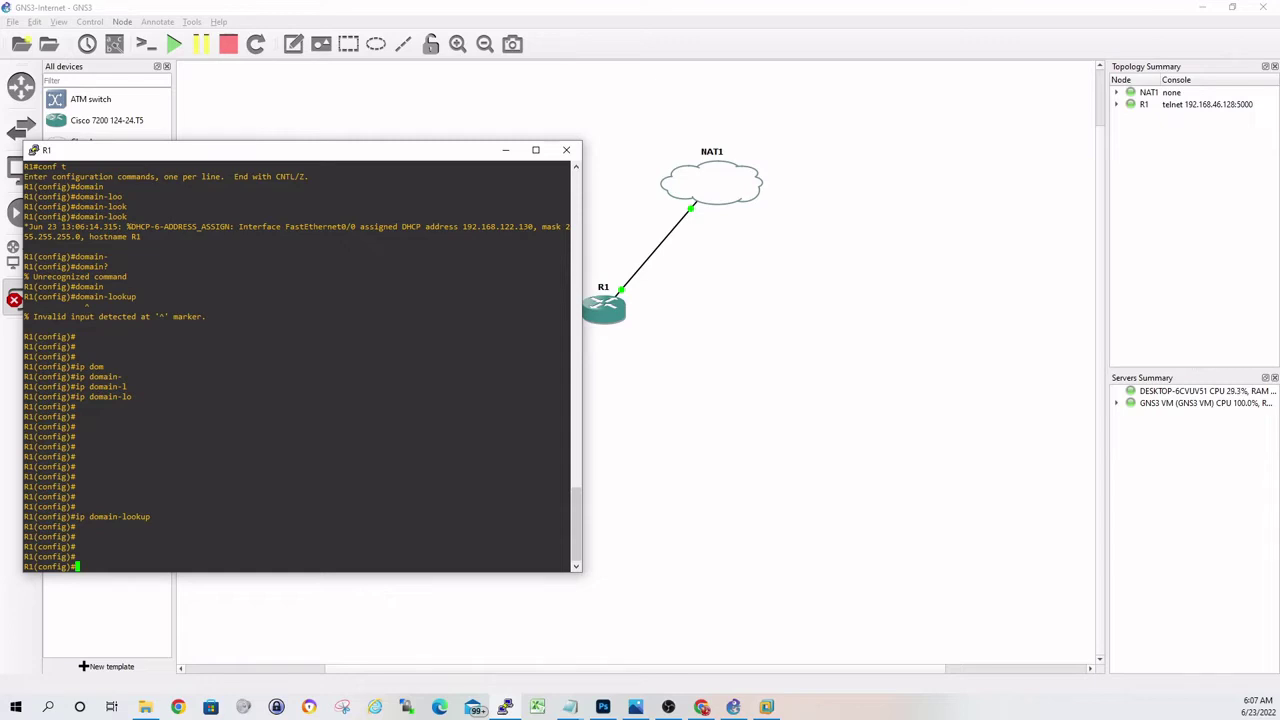
{"action": "type", "text": "end"}
{"action": "key", "text": "Return"}
- List R1's interfaces and their IP addresses with "show ip int br"
{"action": "type", "text": "show ip int br"}
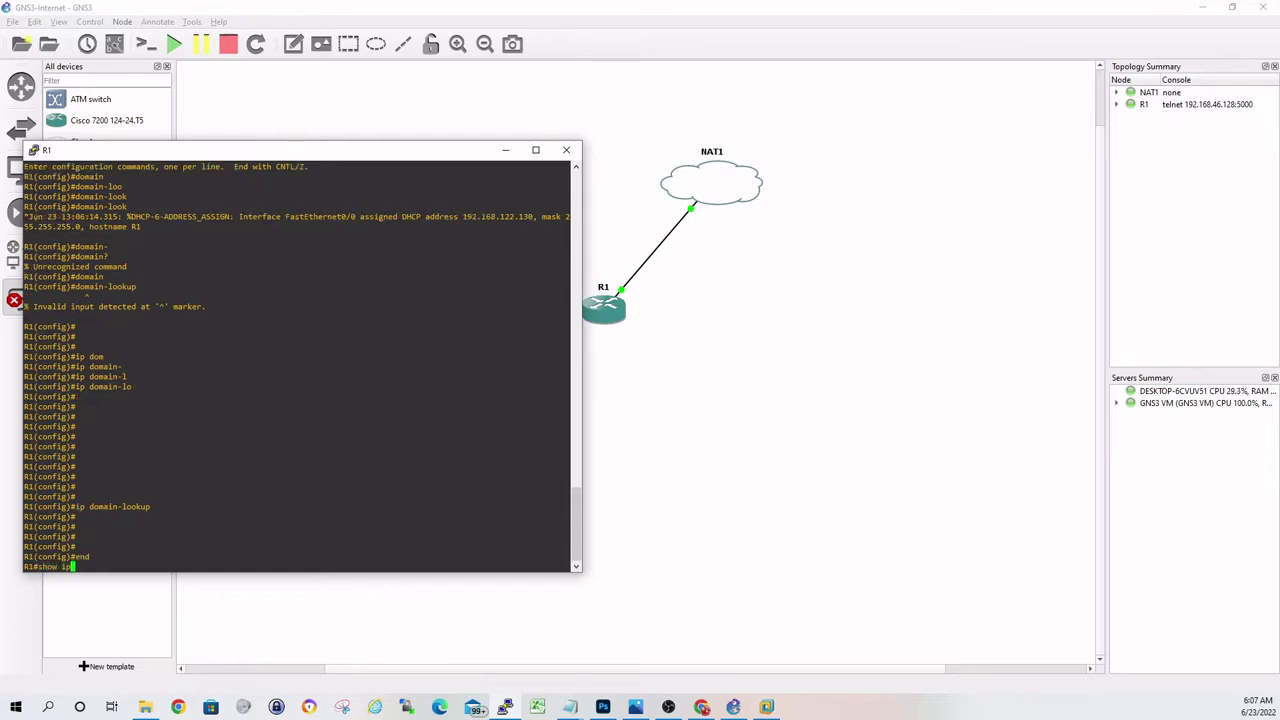
{"action": "key", "text": "Return"}
{"action": "key", "text": "Return"}
{"action": "key", "text": "Return"}
{"action": "key", "text": "Return"}
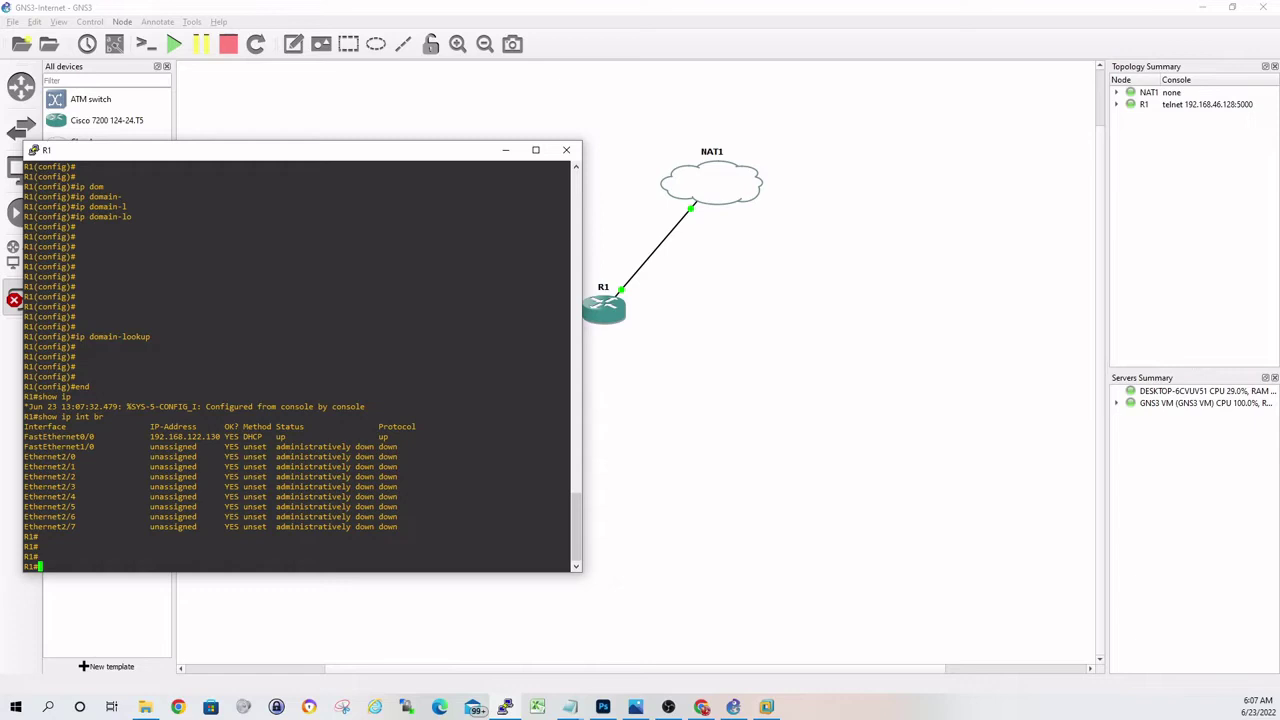
- Test R1's internet connectivity by pinging 8.8.8.8
{"action": "type", "text": "ping 8.8.8.8"}
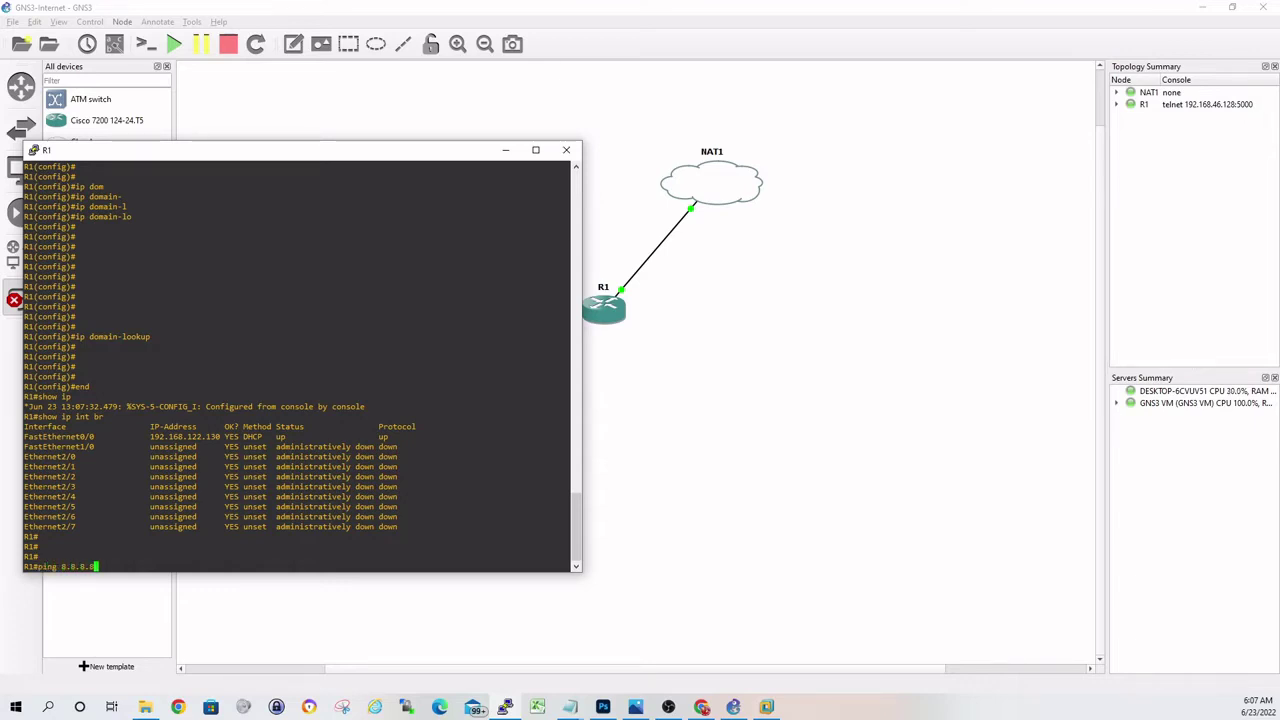
{"action": "key", "text": "Return"}
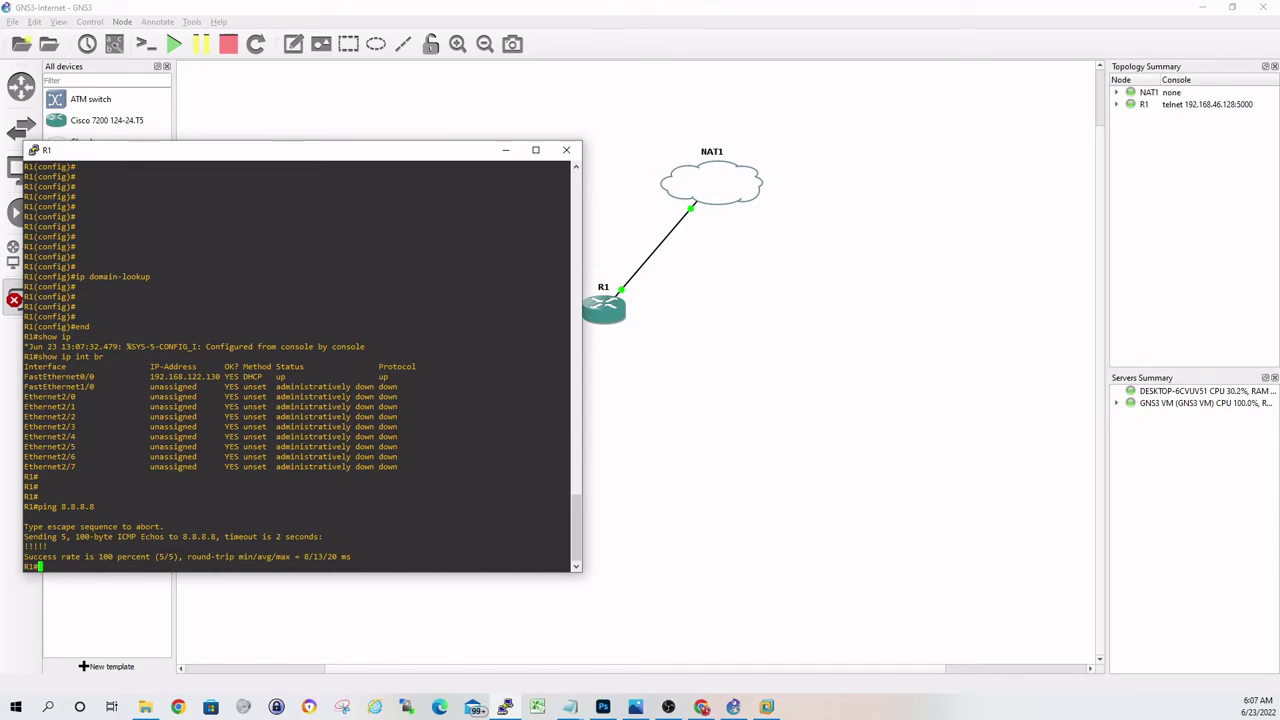
{"action": "type", "text": "ping www.google.com"}
{"action": "key", "text": "Return"}
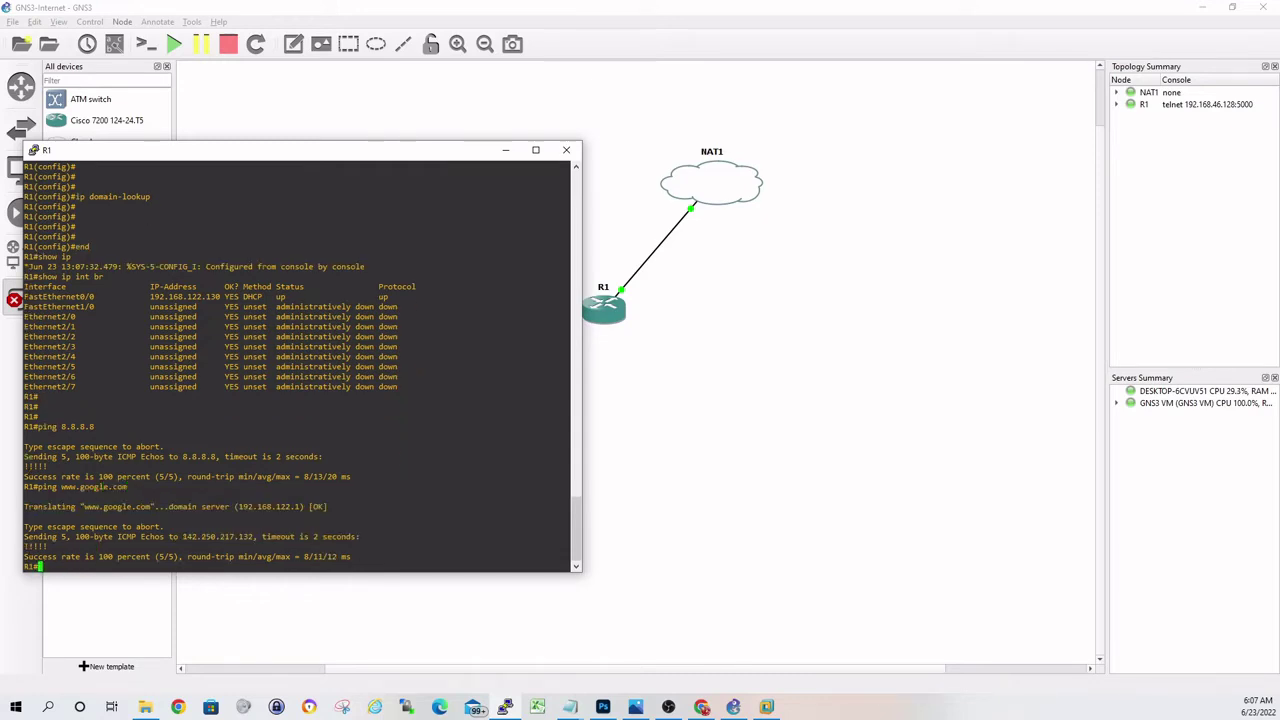
{"action": "key", "text": "Return"}
{"action": "key", "text": "Return"}
{"action": "key", "text": "Return"}
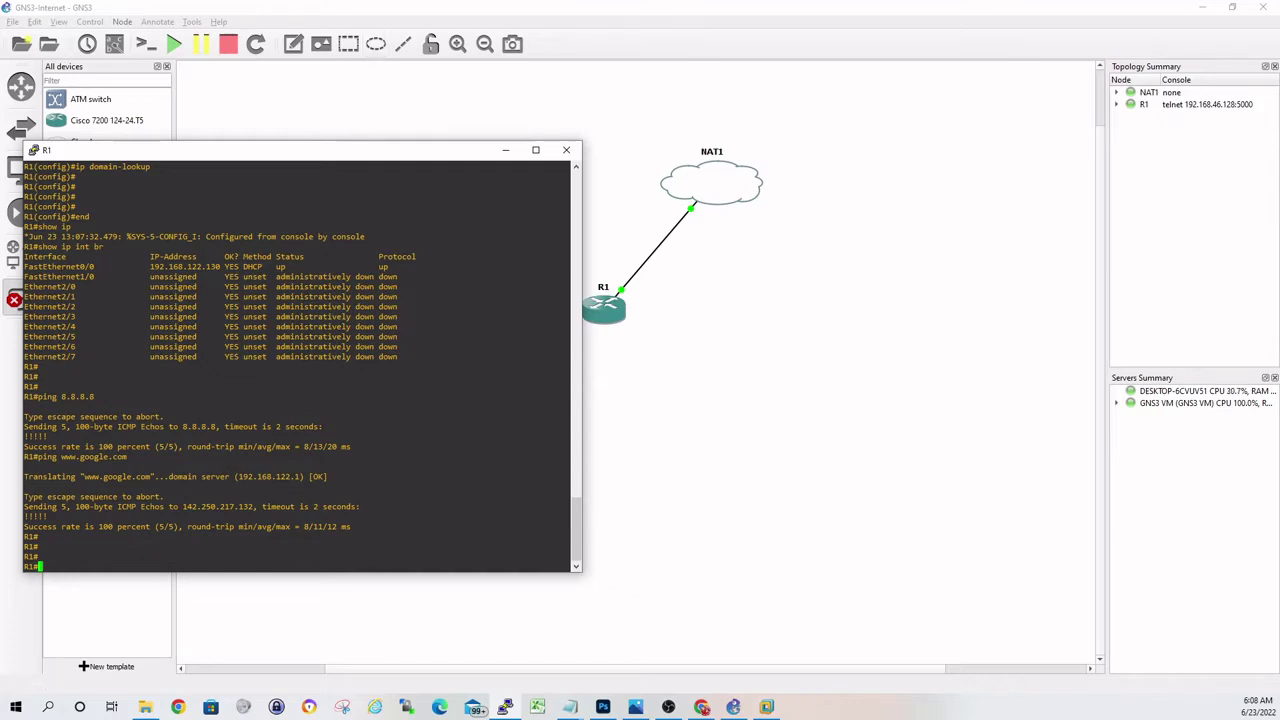
- Move R1's console out of the way and add an Ethernet switch below R1 in the topology, hosted on the GNS3 VM server
{"action": "left_click_drag", "start_coordinate": [346, 156], "coordinate": [348, 156]}
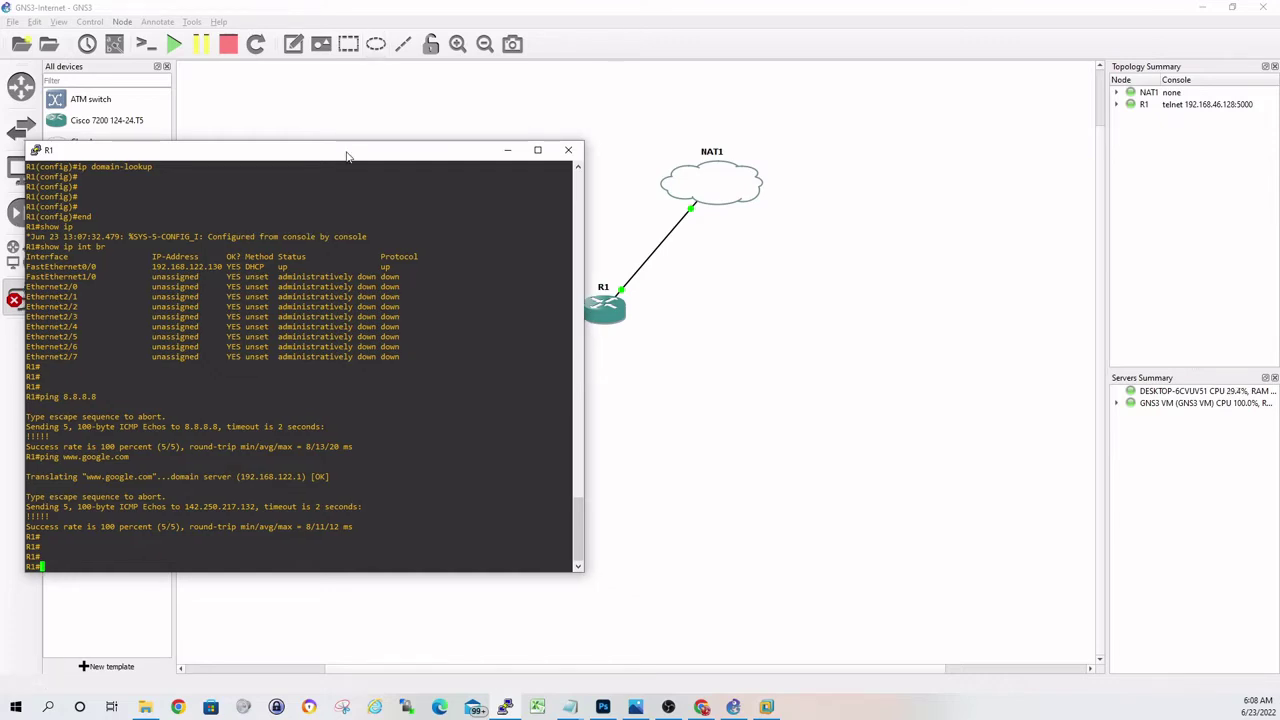
{"action": "left_click_drag", "start_coordinate": [347, 153], "coordinate": [0, 140]}
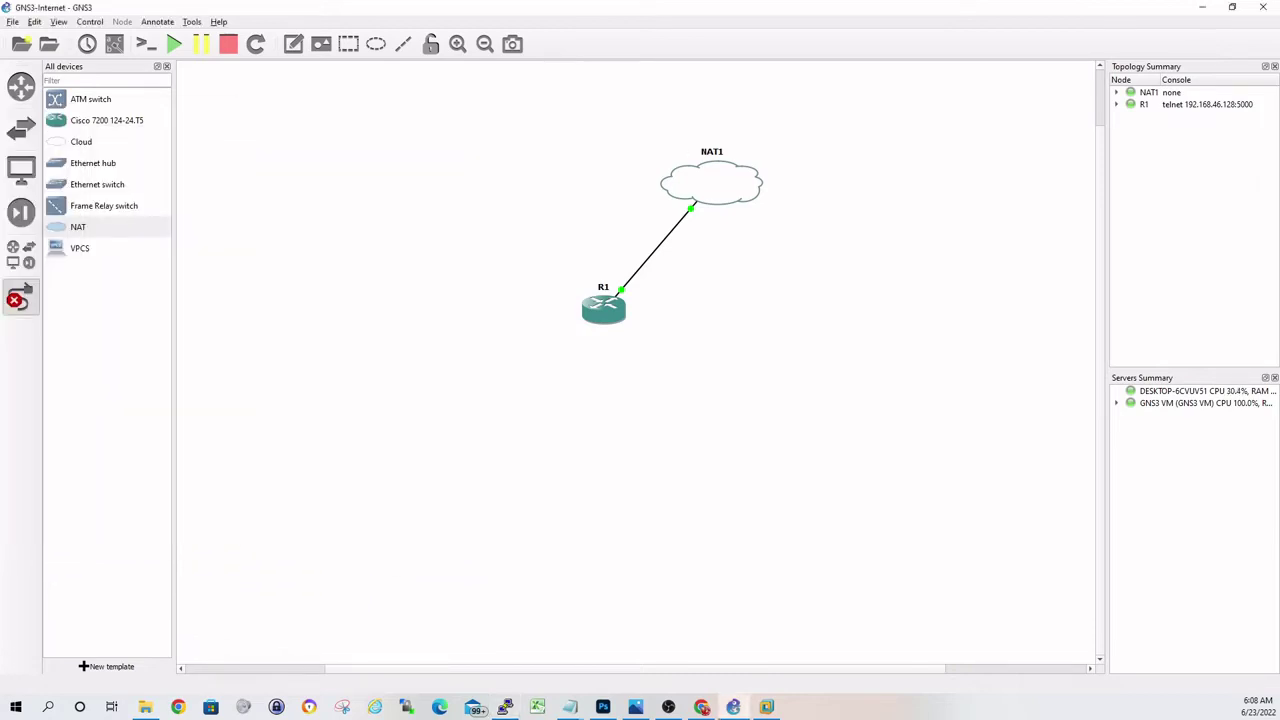
{"action": "left_click", "coordinate": [97, 184]}
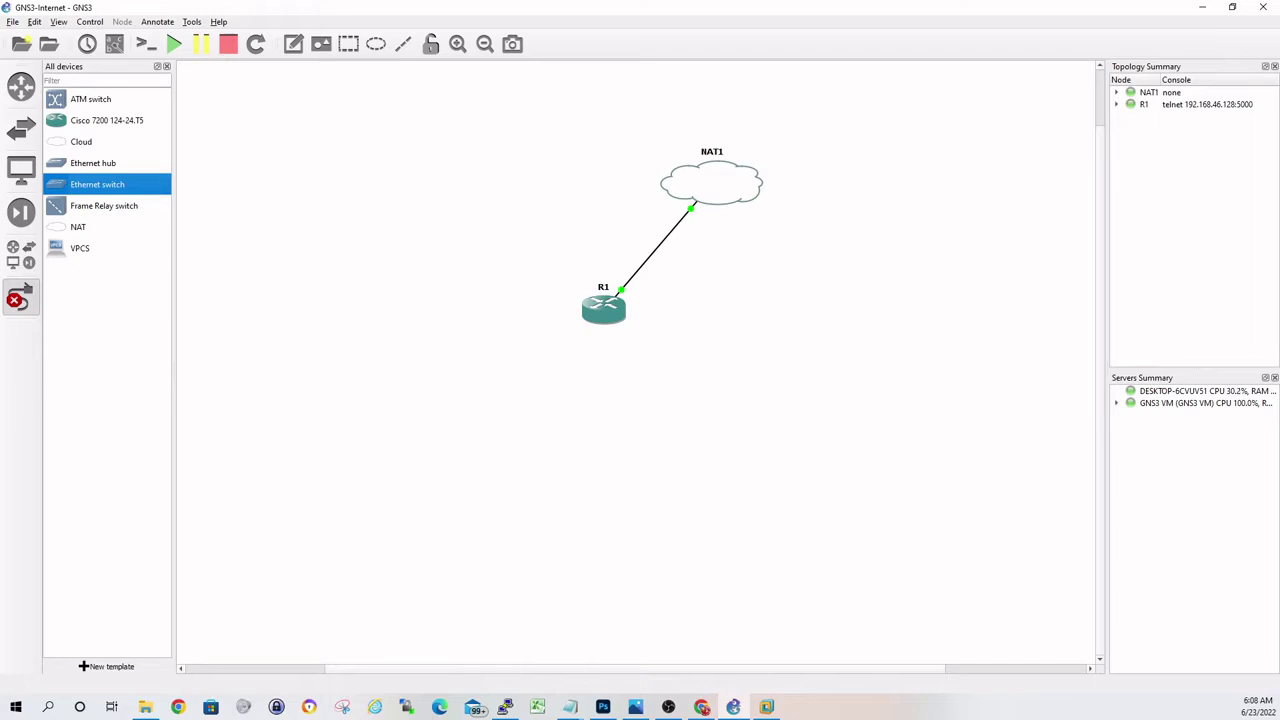
{"action": "left_click_drag", "start_coordinate": [97, 184], "coordinate": [604, 420]}
{"action": "left_click", "coordinate": [660, 351]}
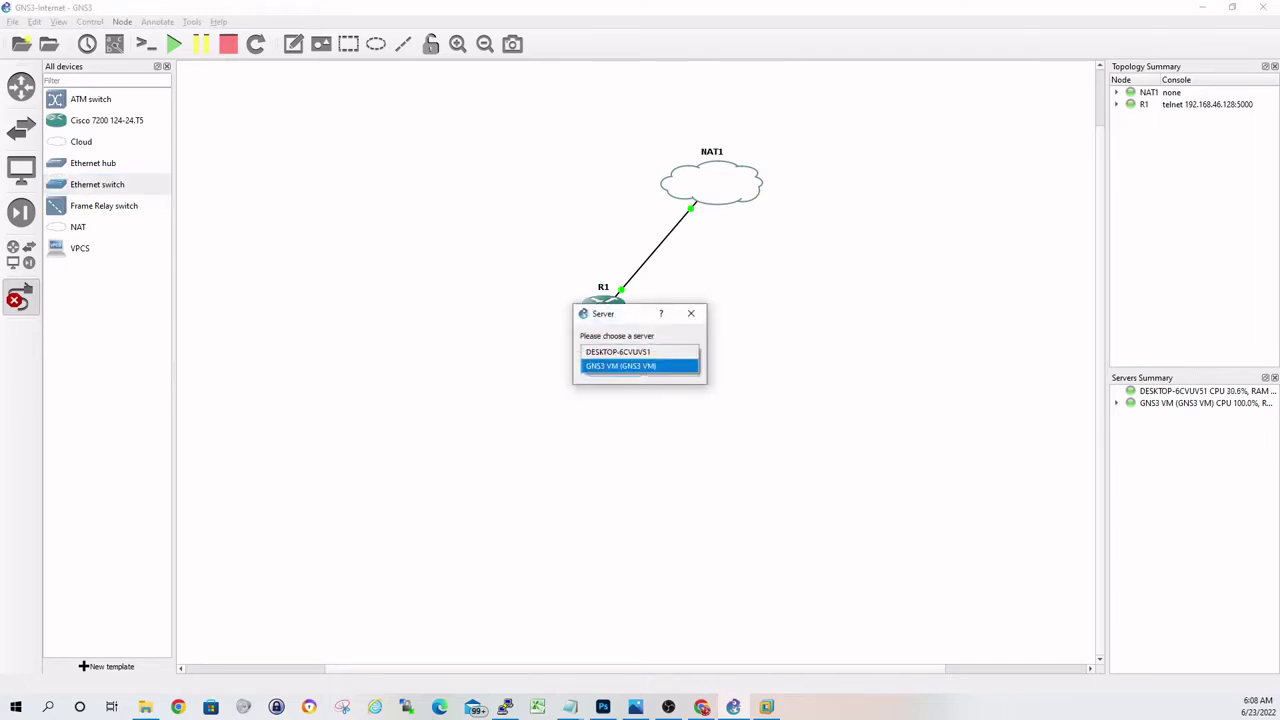
{"action": "left_click", "coordinate": [621, 366]}
{"action": "left_click", "coordinate": [614, 369]}
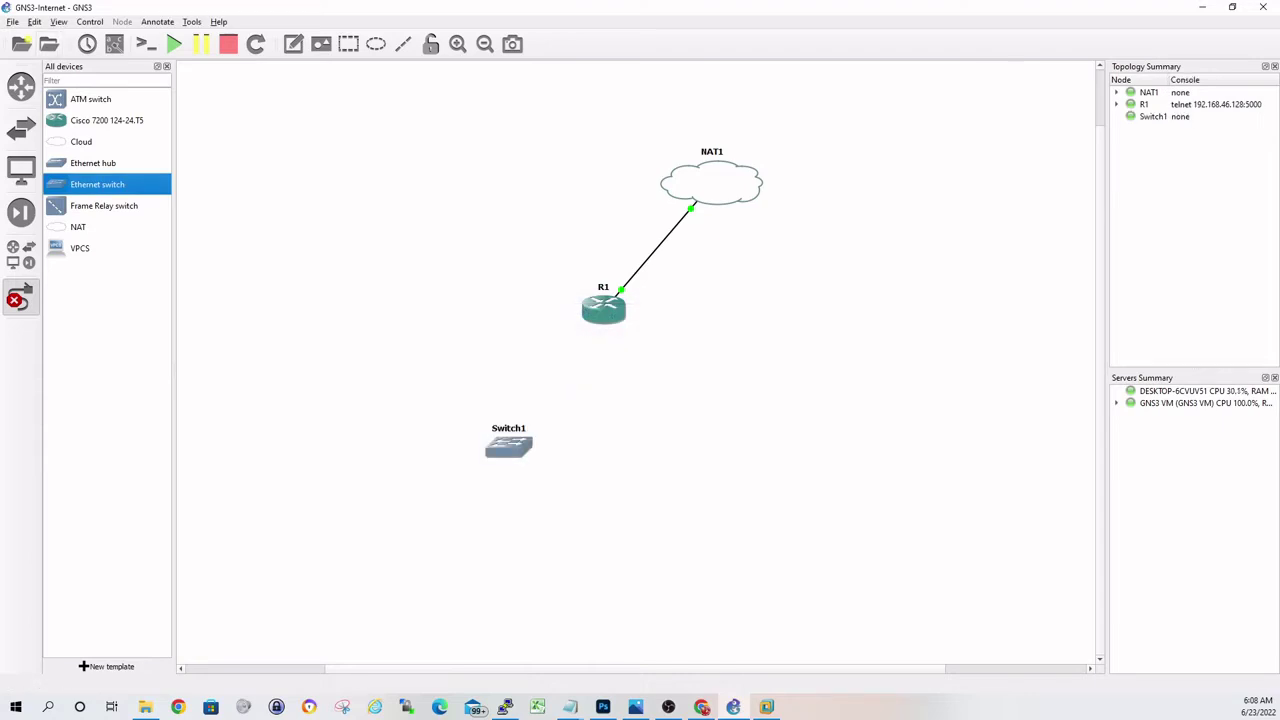
- Add a second Cisco 7200 router above Switch1 and set its slot 1 adapter to PA-FE-TX and slot 2 to PA-8E
{"action": "left_click", "coordinate": [107, 120]}
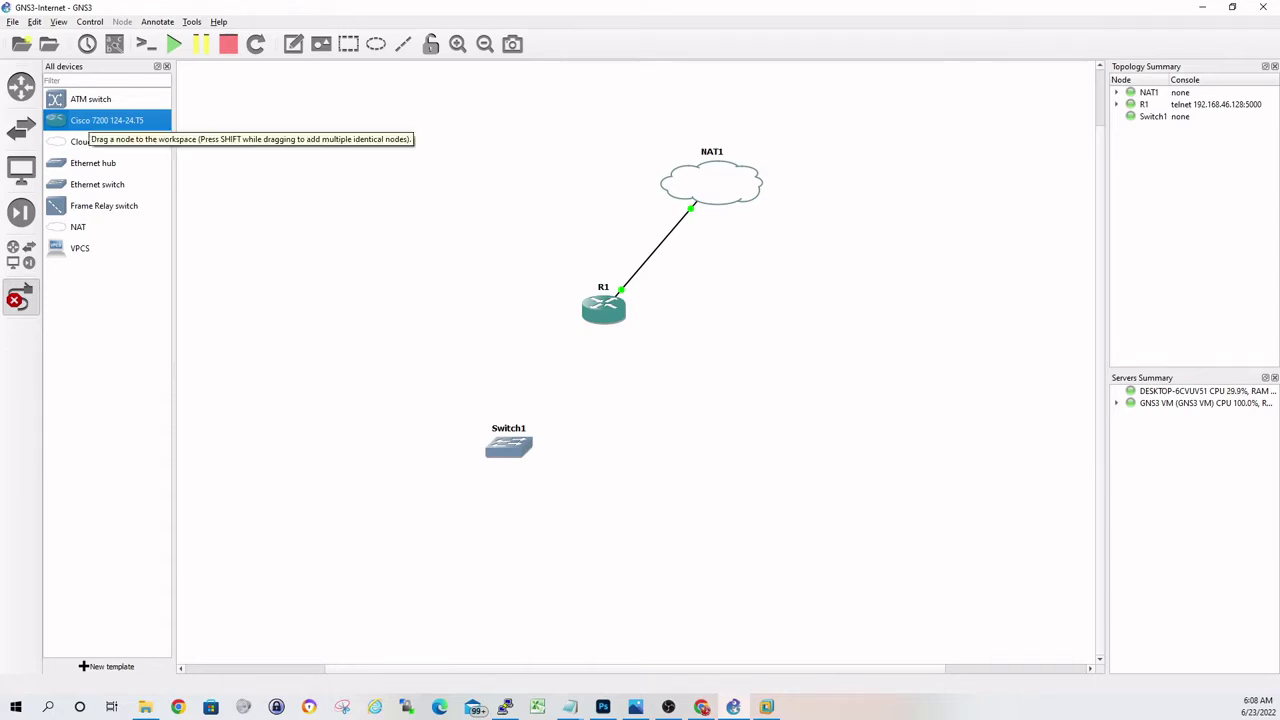
{"action": "left_click_drag", "start_coordinate": [106, 120], "coordinate": [503, 365]}
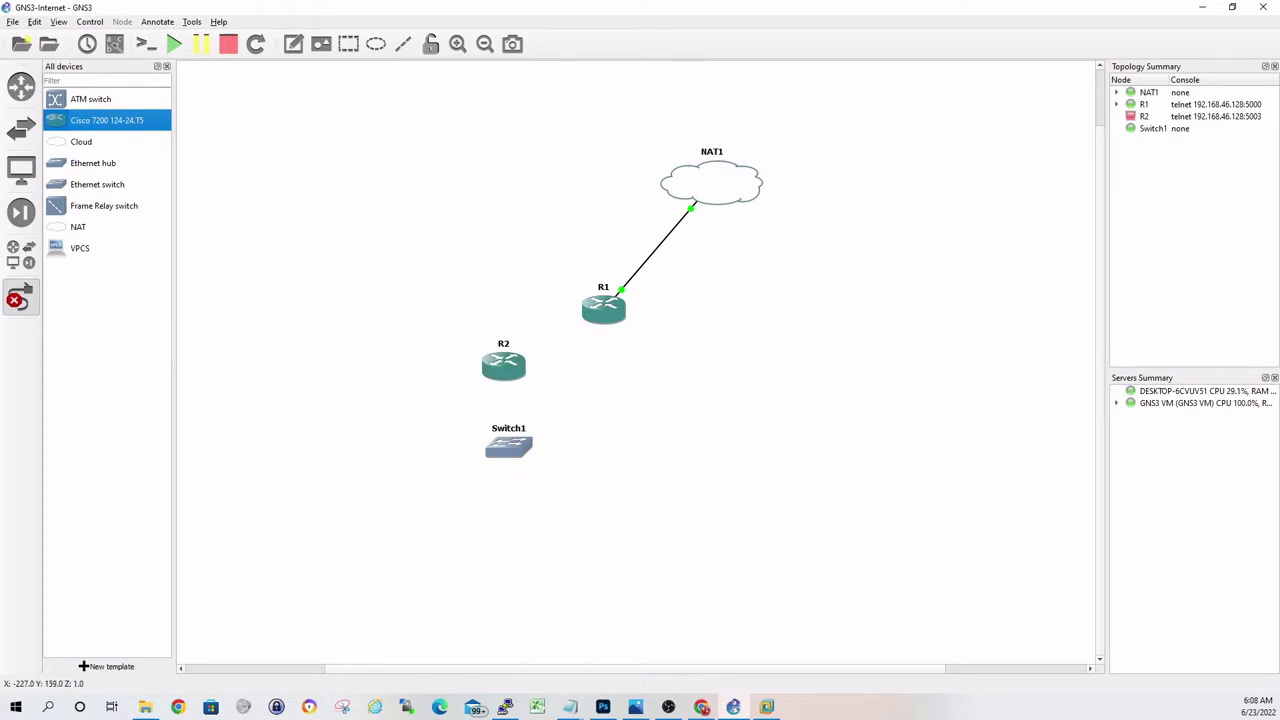
{"action": "right_click", "coordinate": [510, 366]}
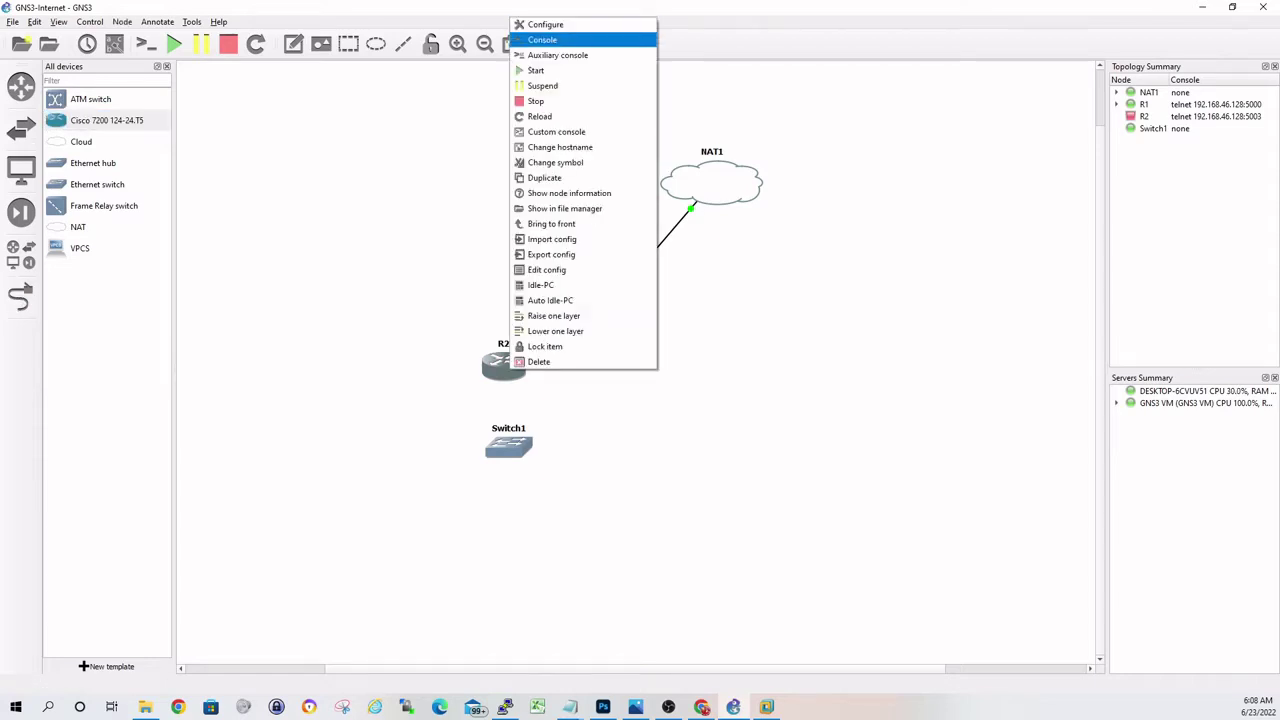
{"action": "left_click", "coordinate": [545, 24]}
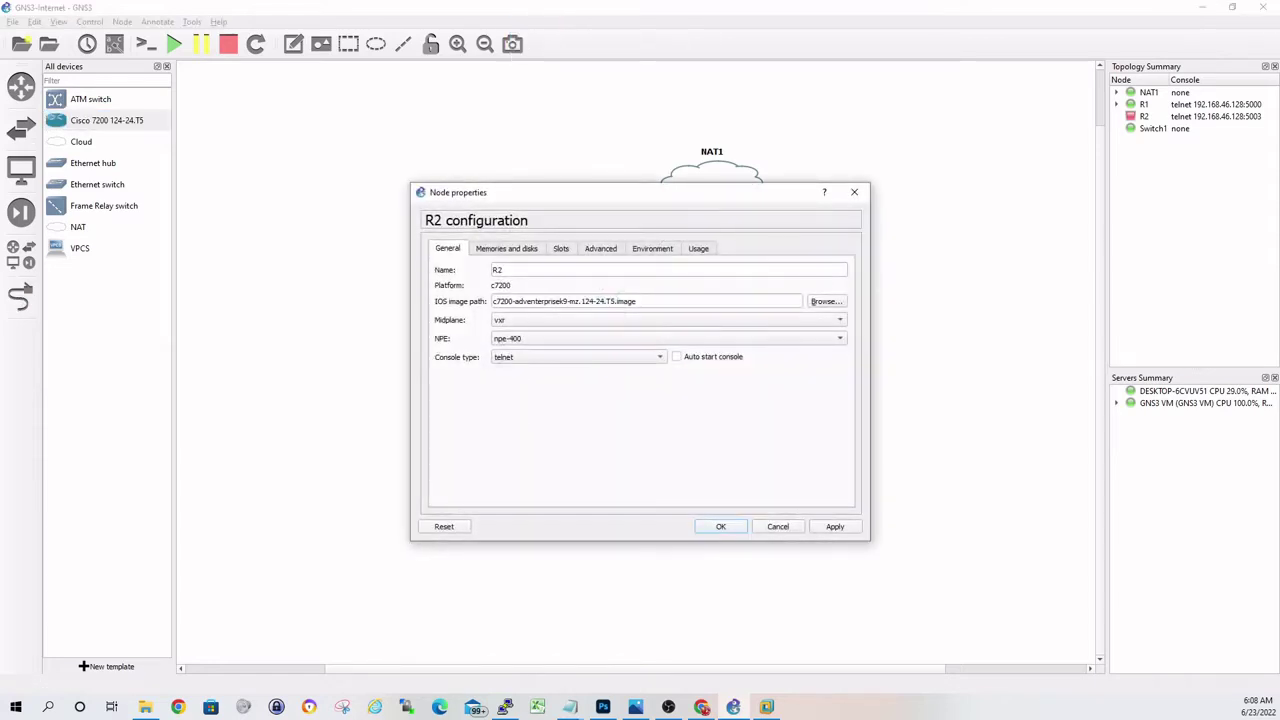
{"action": "left_click", "coordinate": [561, 248]}
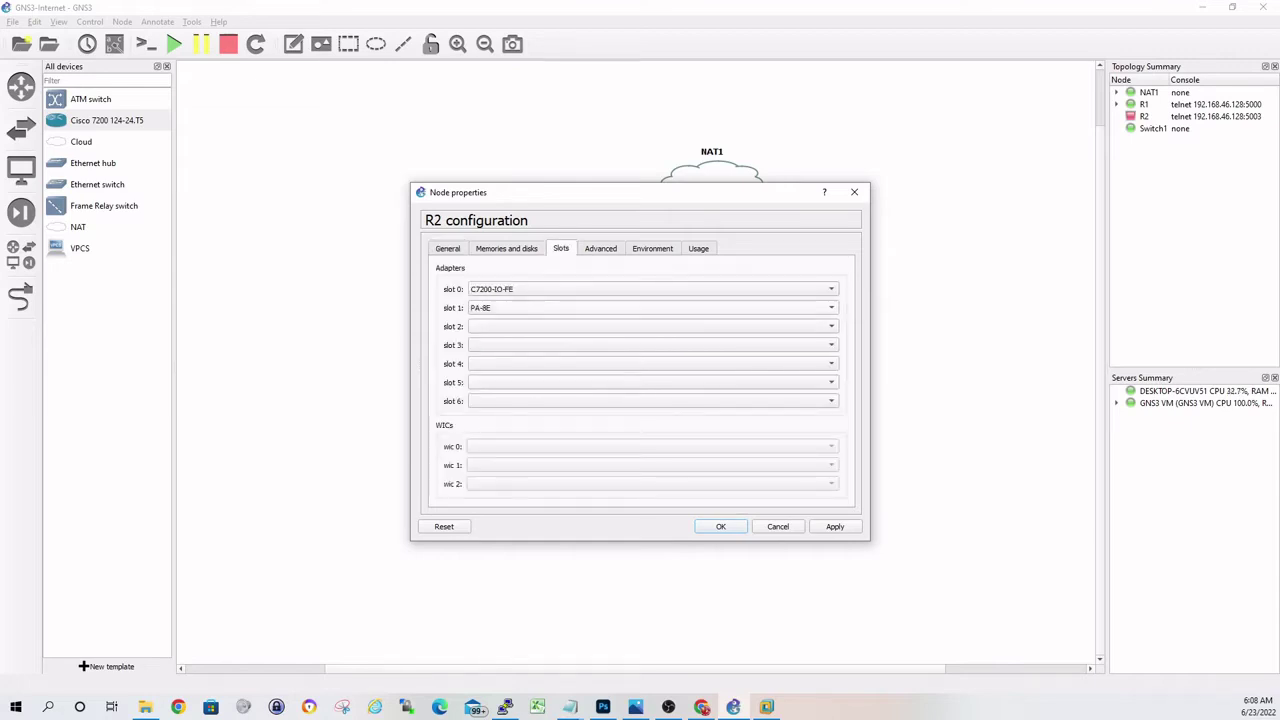
{"action": "left_click", "coordinate": [650, 308]}
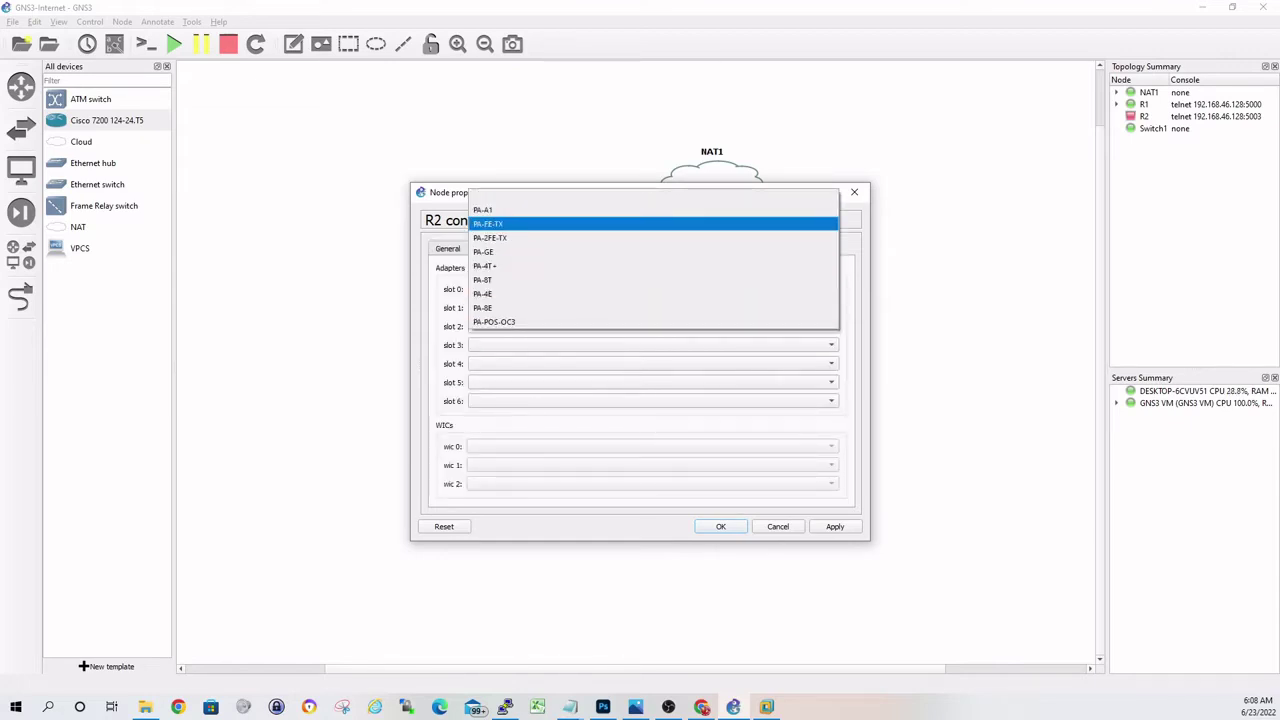
{"action": "left_click", "coordinate": [488, 224]}
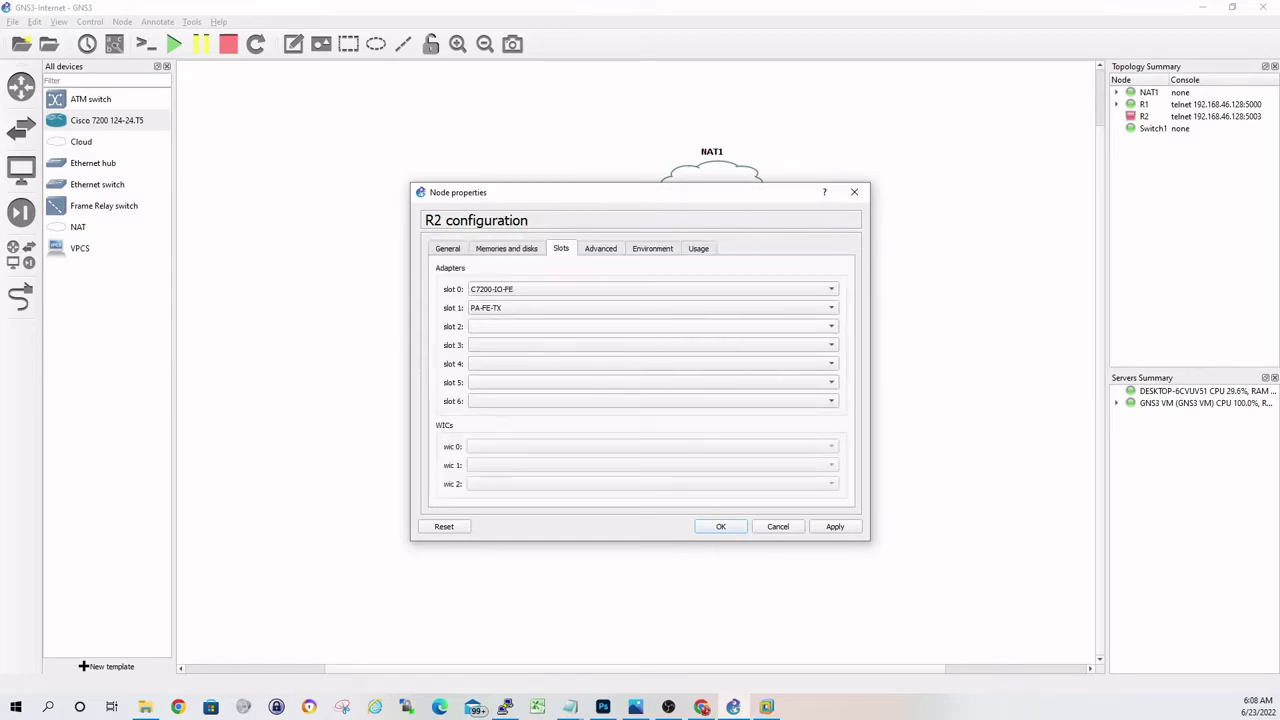
{"action": "left_click", "coordinate": [650, 326]}
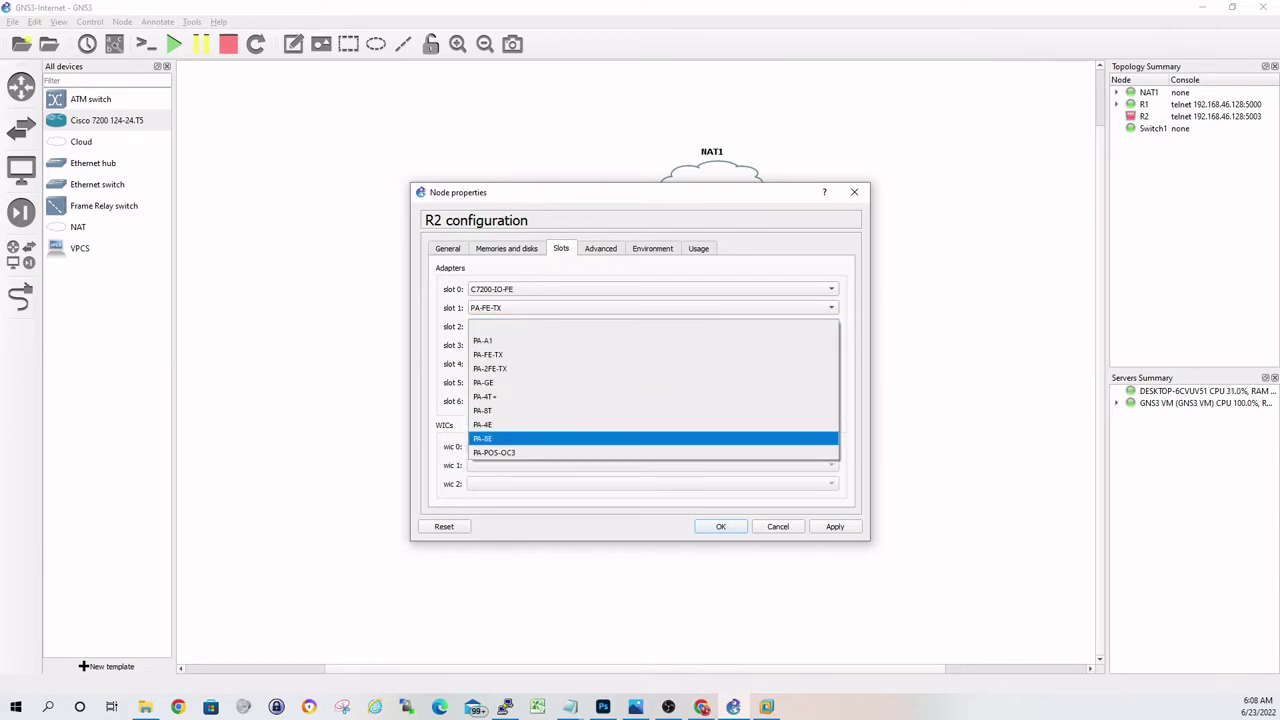
{"action": "left_click", "coordinate": [650, 438]}
{"action": "key", "text": "Return"}
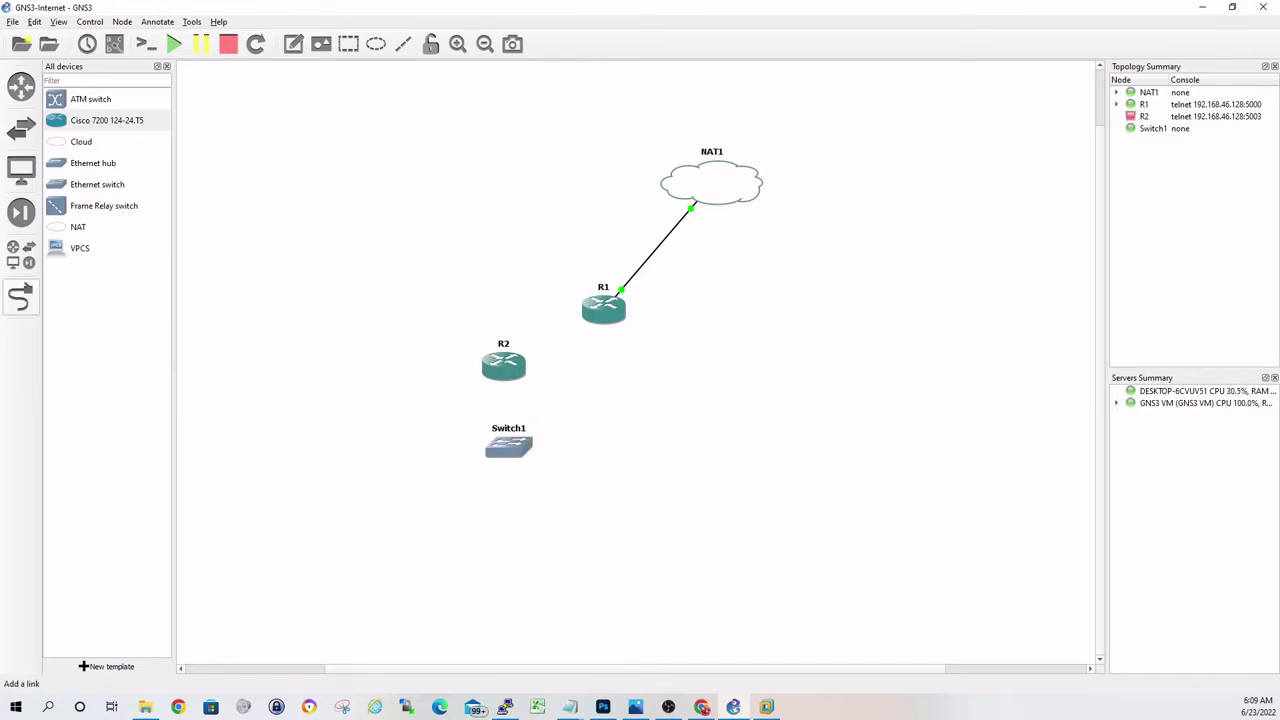
- Link R2's FastEthernet0/0 to R1's FastEthernet1/0
{"action": "left_click", "coordinate": [20, 296]}
{"action": "left_click", "coordinate": [510, 365]}
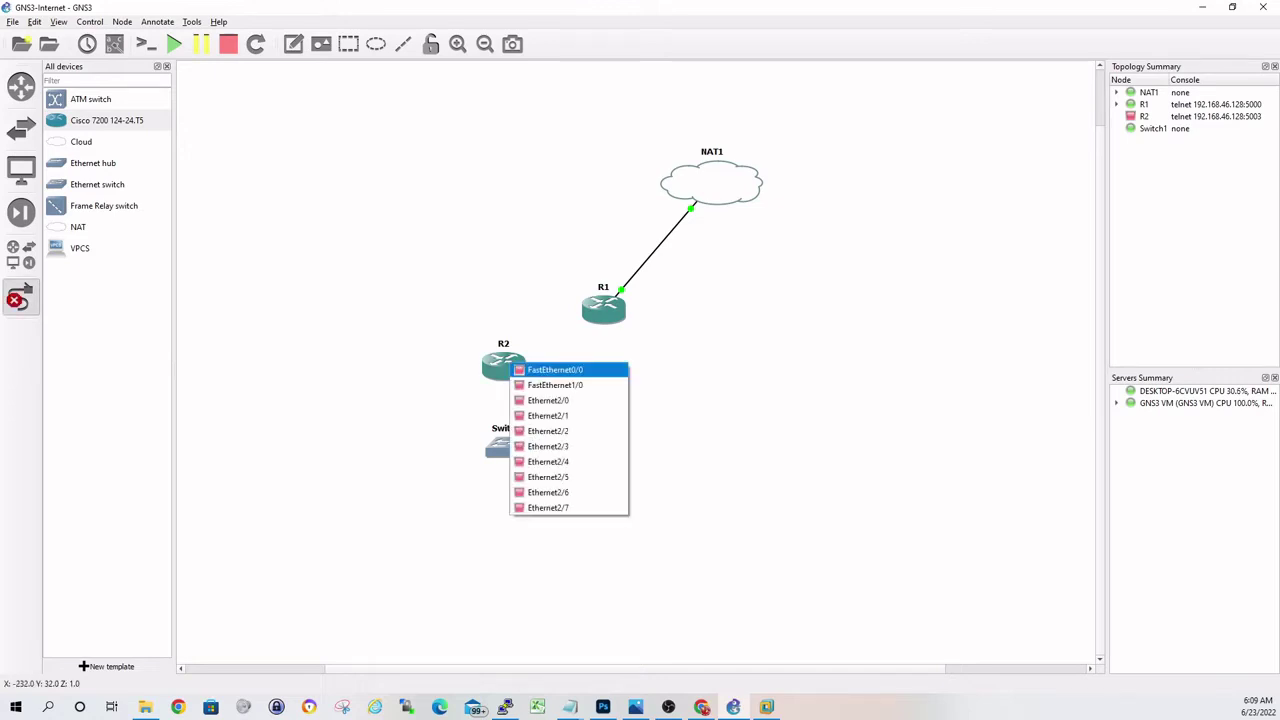
{"action": "left_click", "coordinate": [550, 369]}
{"action": "left_click", "coordinate": [601, 315]}
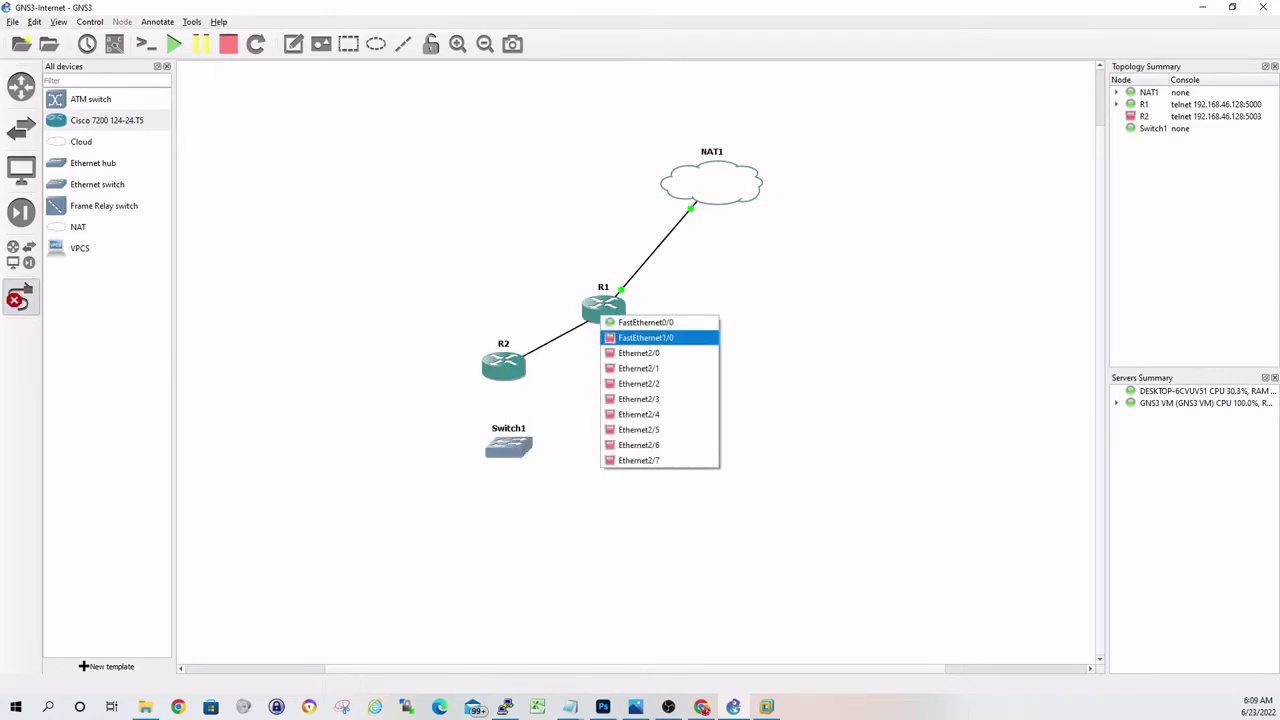
{"action": "left_click", "coordinate": [645, 337]}
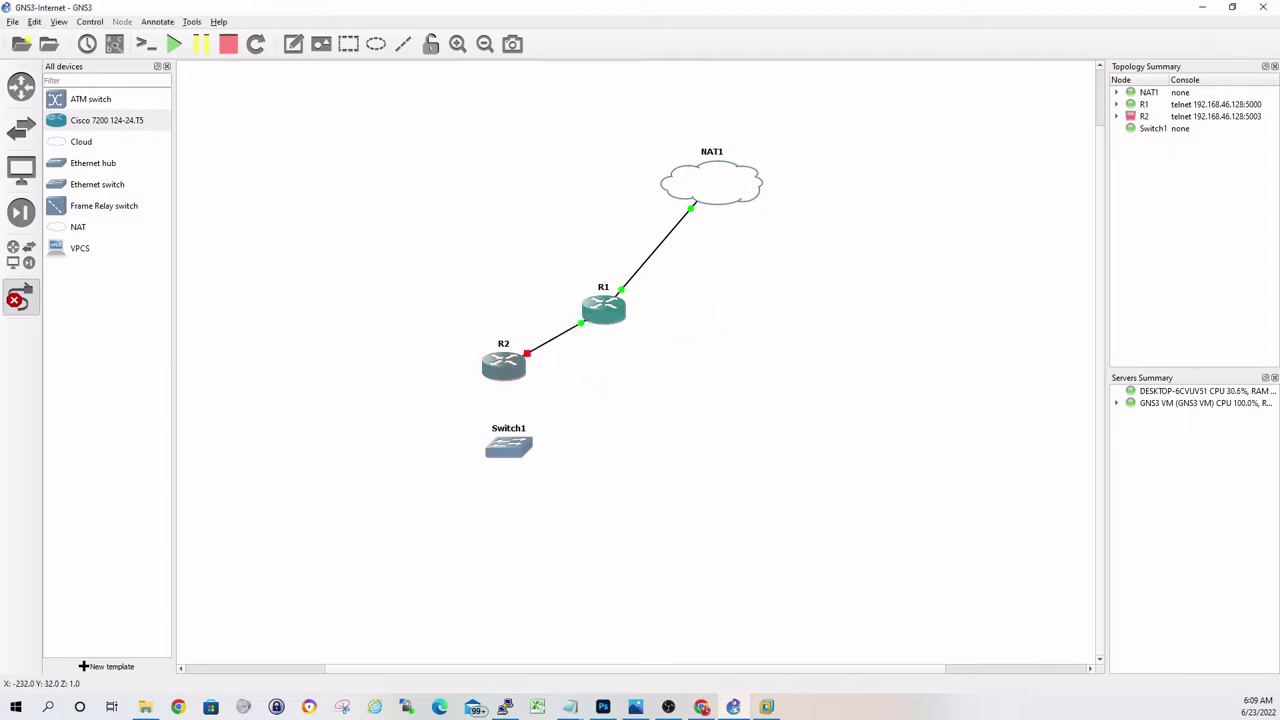
- Link R2's FastEthernet1/0 to Switch1's Ethernet0 and move Switch1 to the lower left of R2 in the topology
{"action": "left_click", "coordinate": [507, 370]}
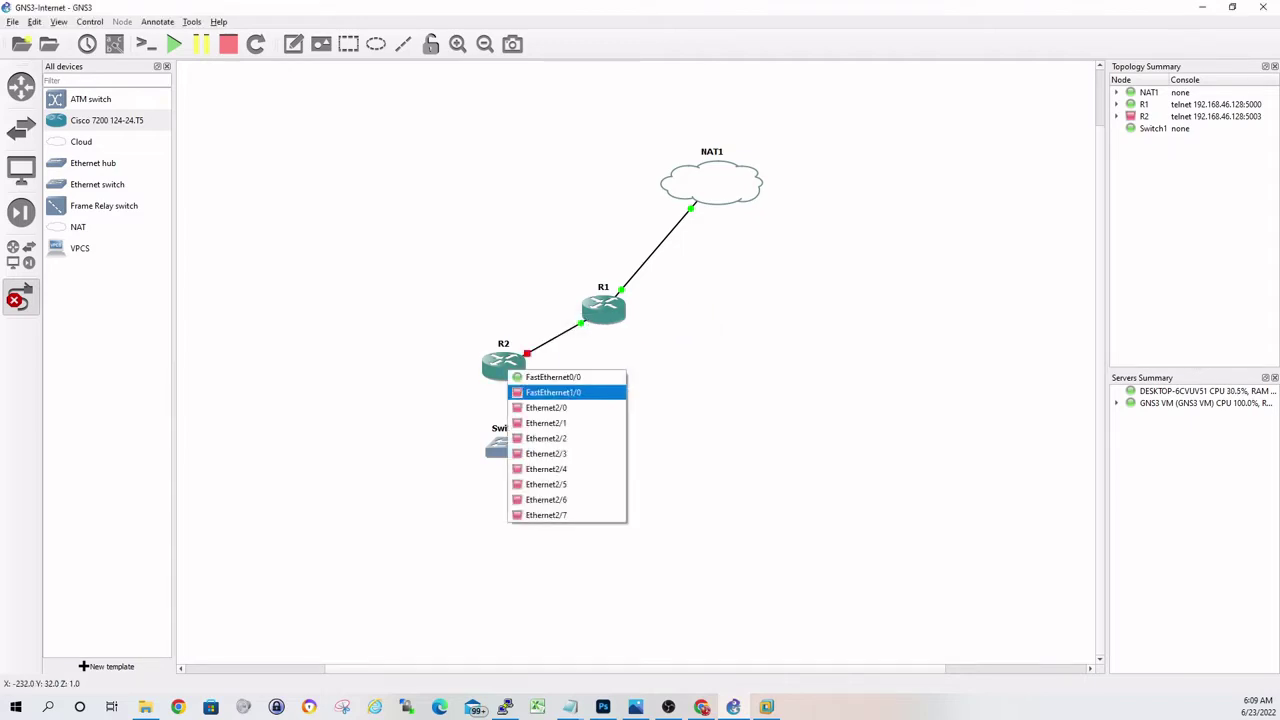
{"action": "left_click", "coordinate": [555, 392]}
{"action": "left_click", "coordinate": [508, 446]}
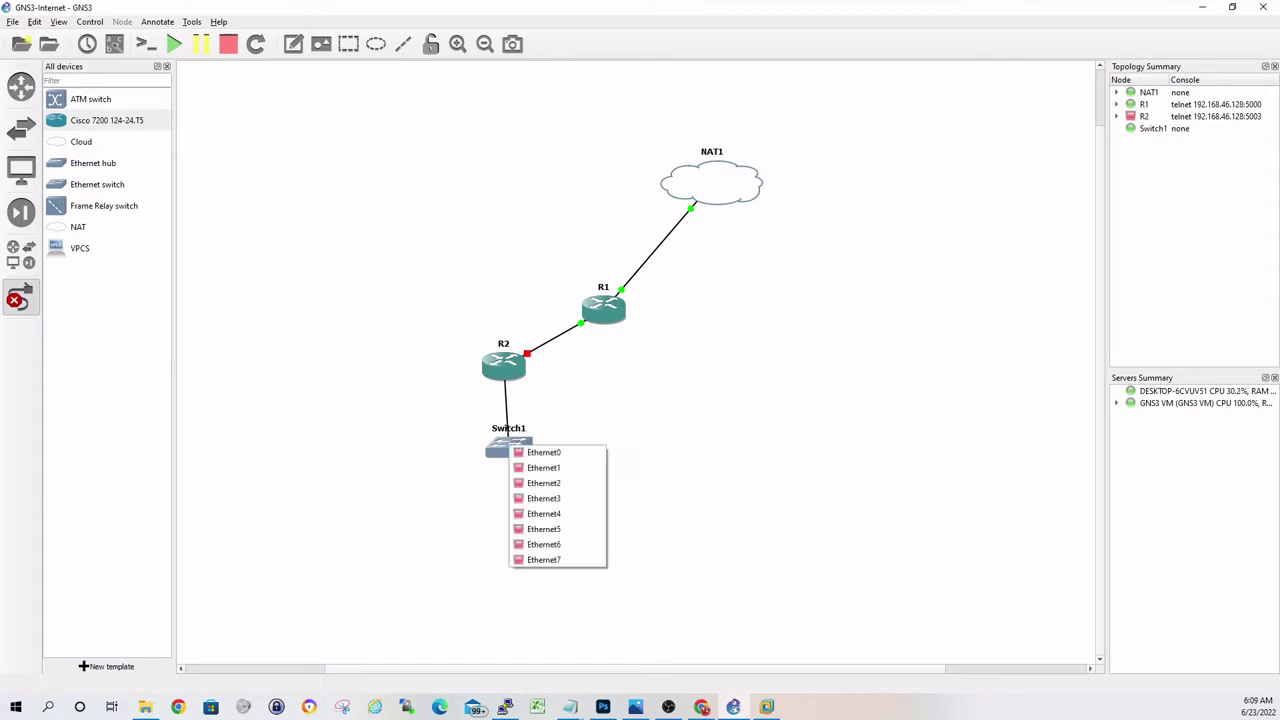
{"action": "left_click", "coordinate": [544, 453]}
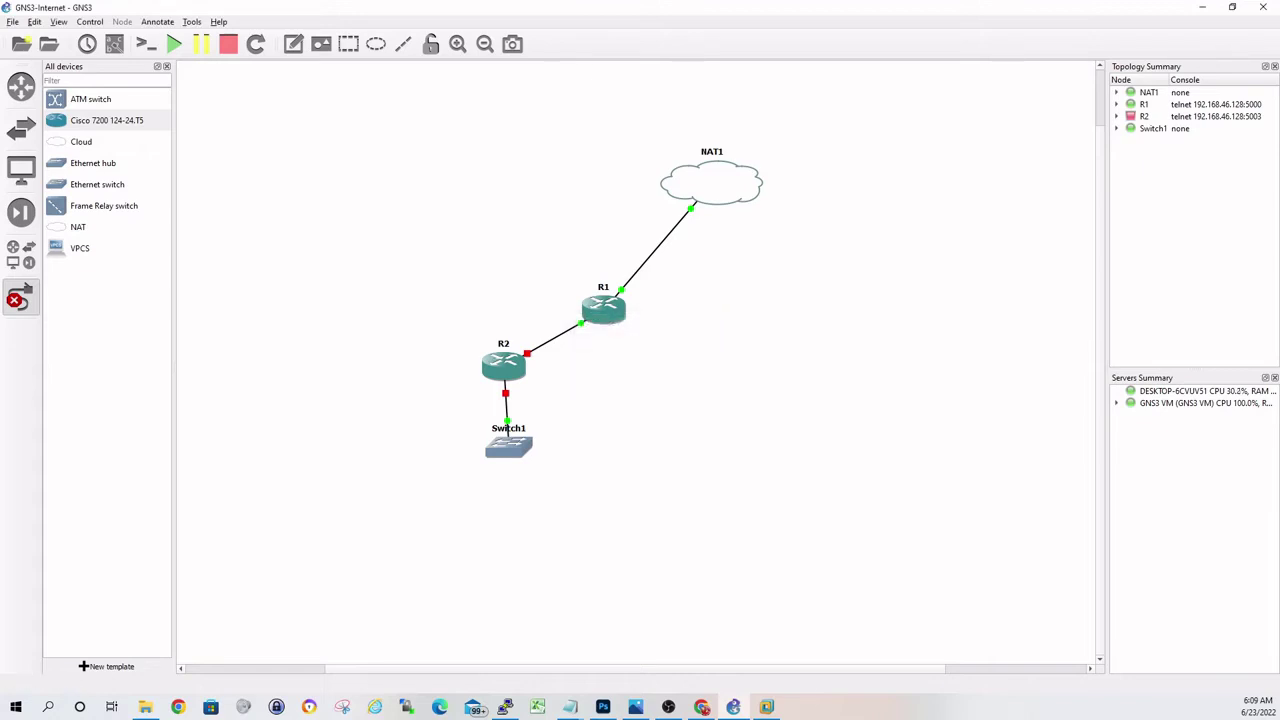
{"action": "left_click", "coordinate": [514, 448]}
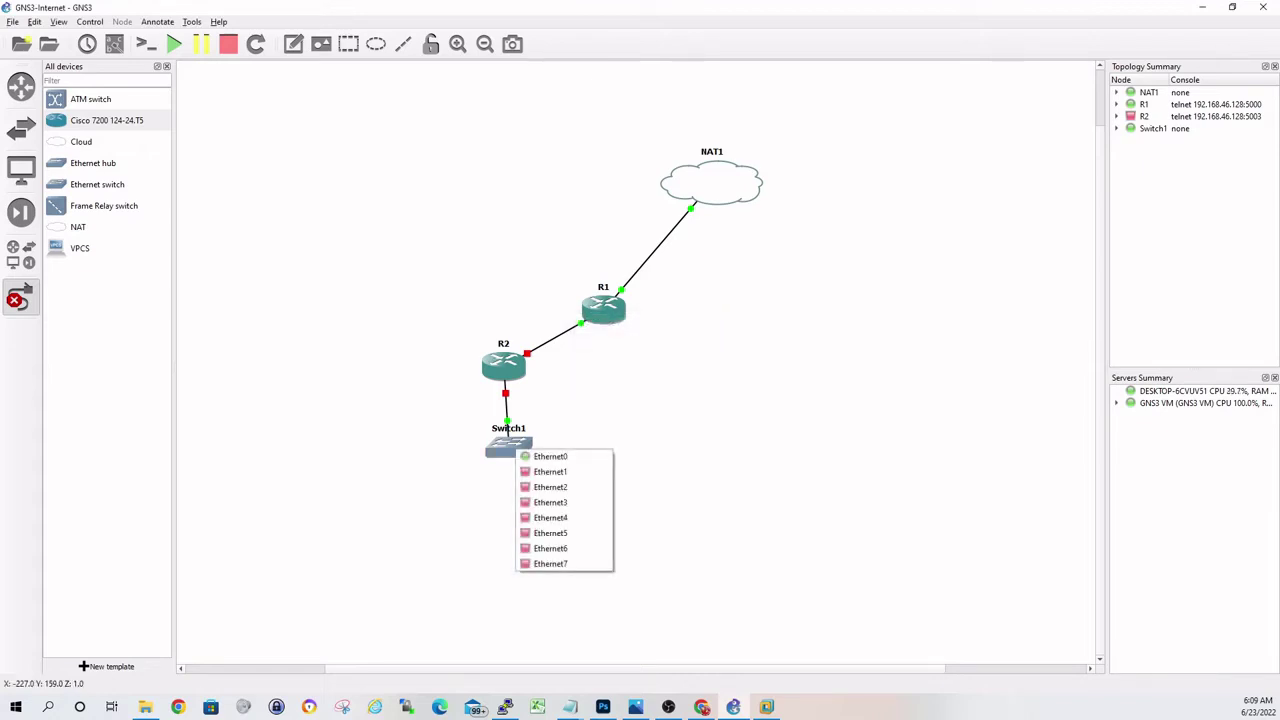
{"action": "key", "text": "Escape"}
{"action": "left_click", "coordinate": [21, 297]}
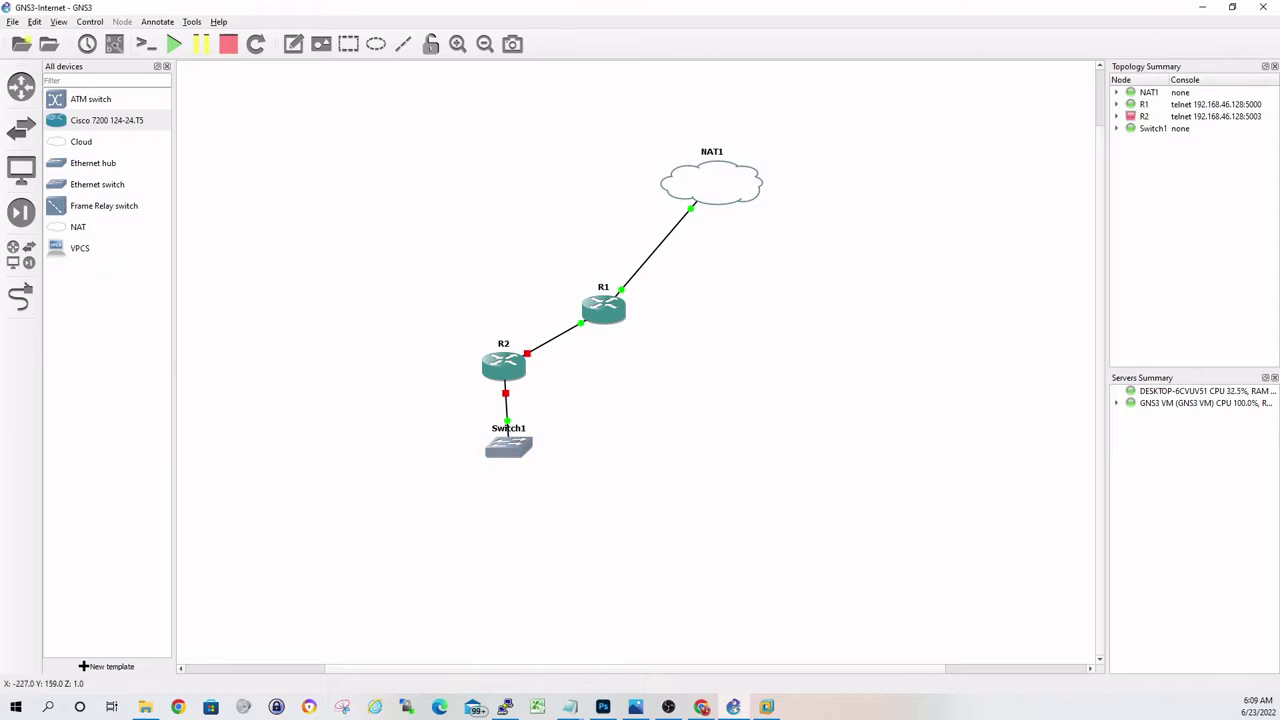
{"action": "left_click_drag", "start_coordinate": [508, 440], "coordinate": [374, 416]}
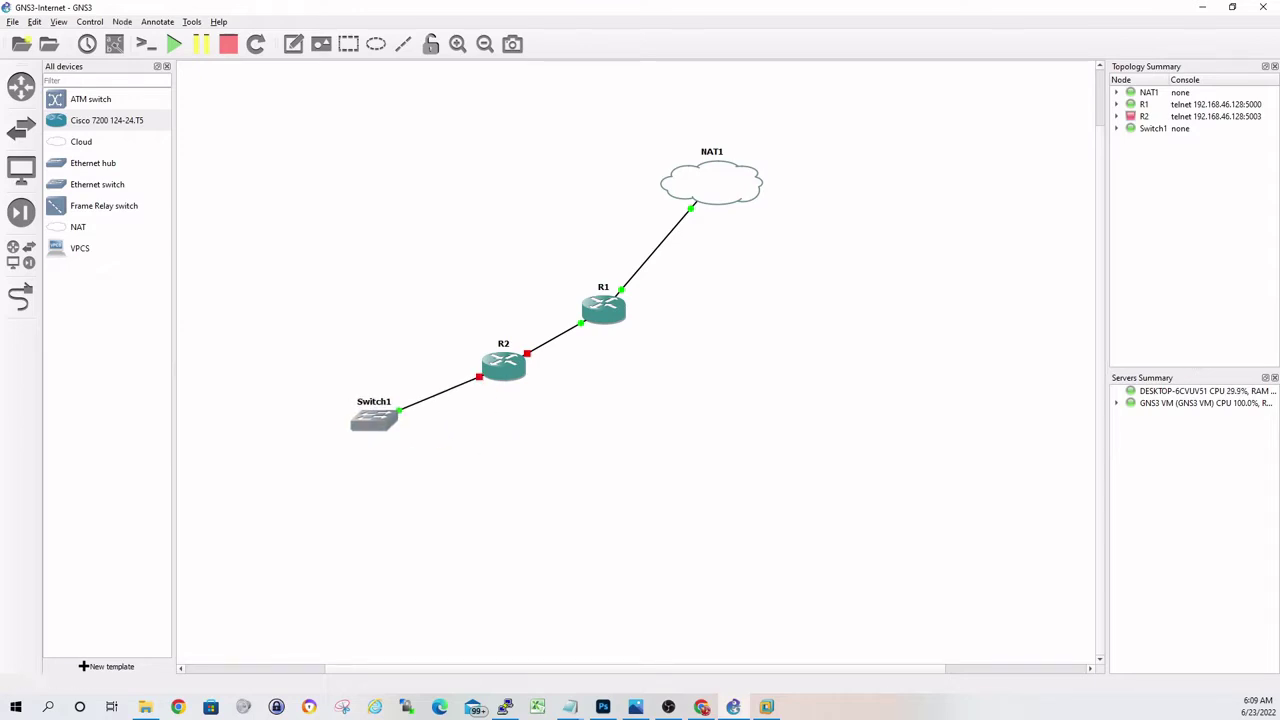
- Add a VPCS node hosted on the GNS3 VM server and place it to the lower left of Switch1
{"action": "left_click", "coordinate": [80, 248]}
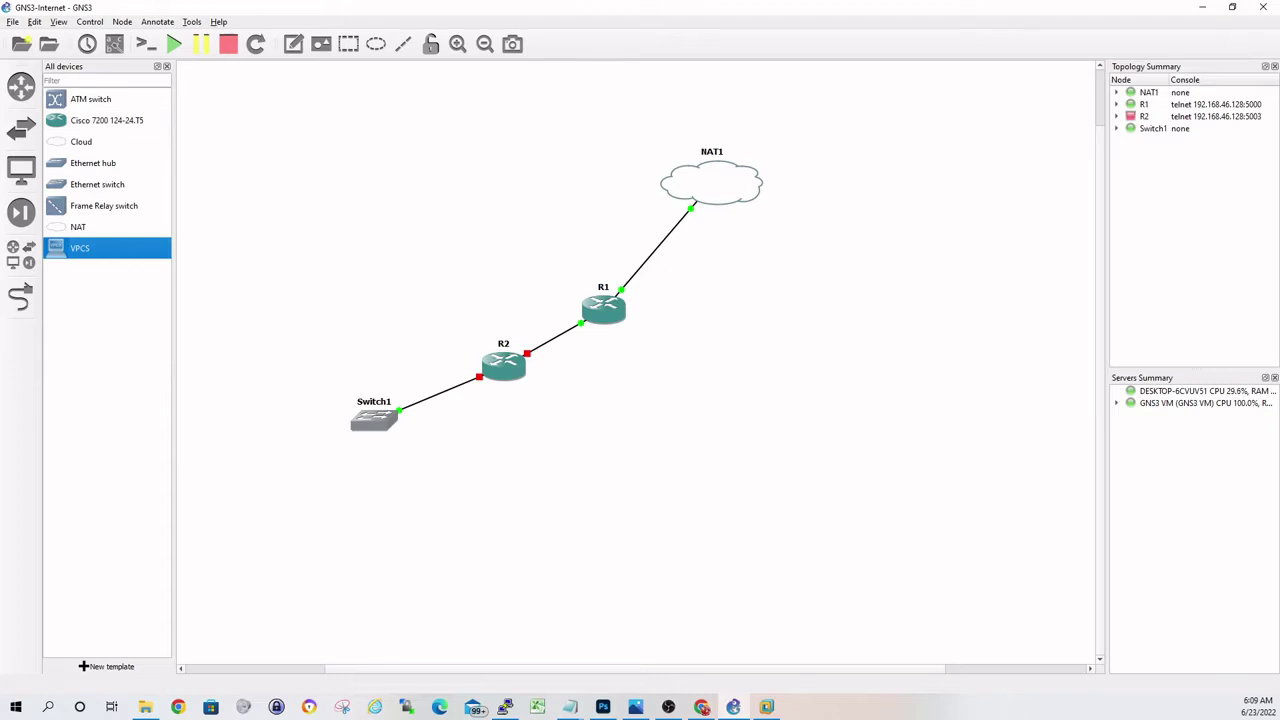
{"action": "left_click_drag", "start_coordinate": [80, 248], "coordinate": [320, 495]}
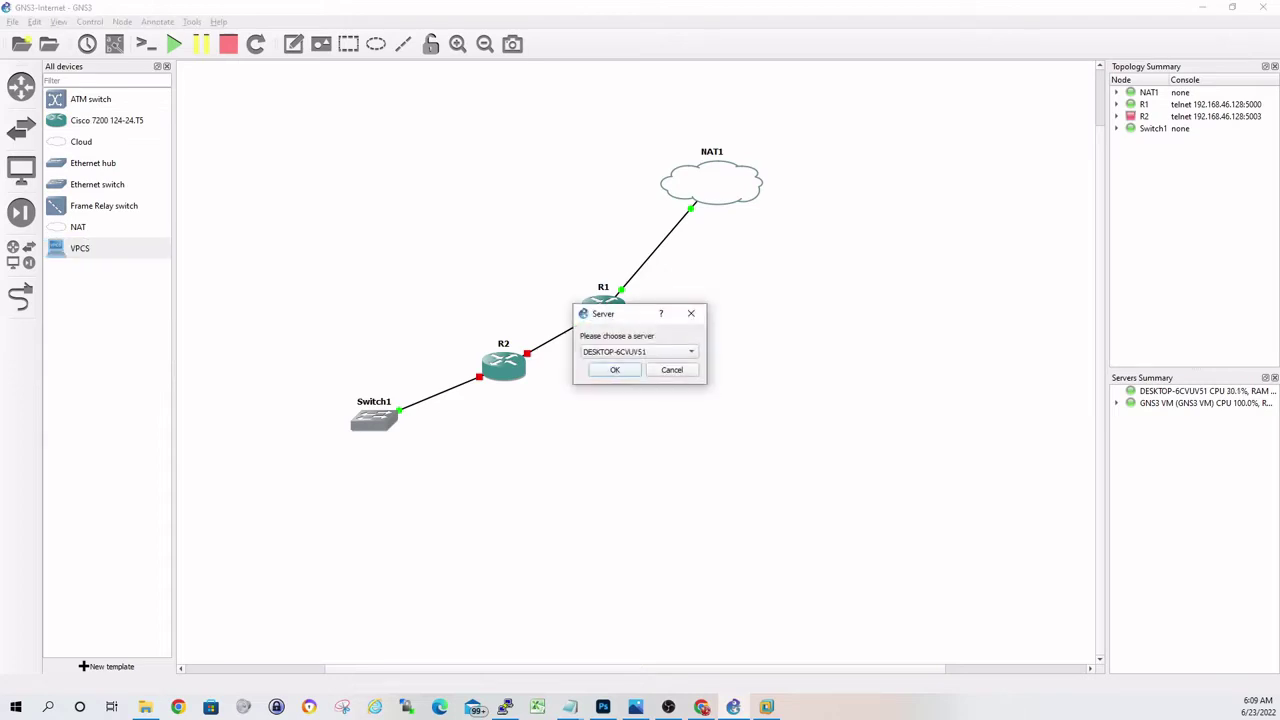
{"action": "left_click", "coordinate": [639, 352]}
{"action": "left_click", "coordinate": [639, 366]}
{"action": "left_click", "coordinate": [615, 370]}
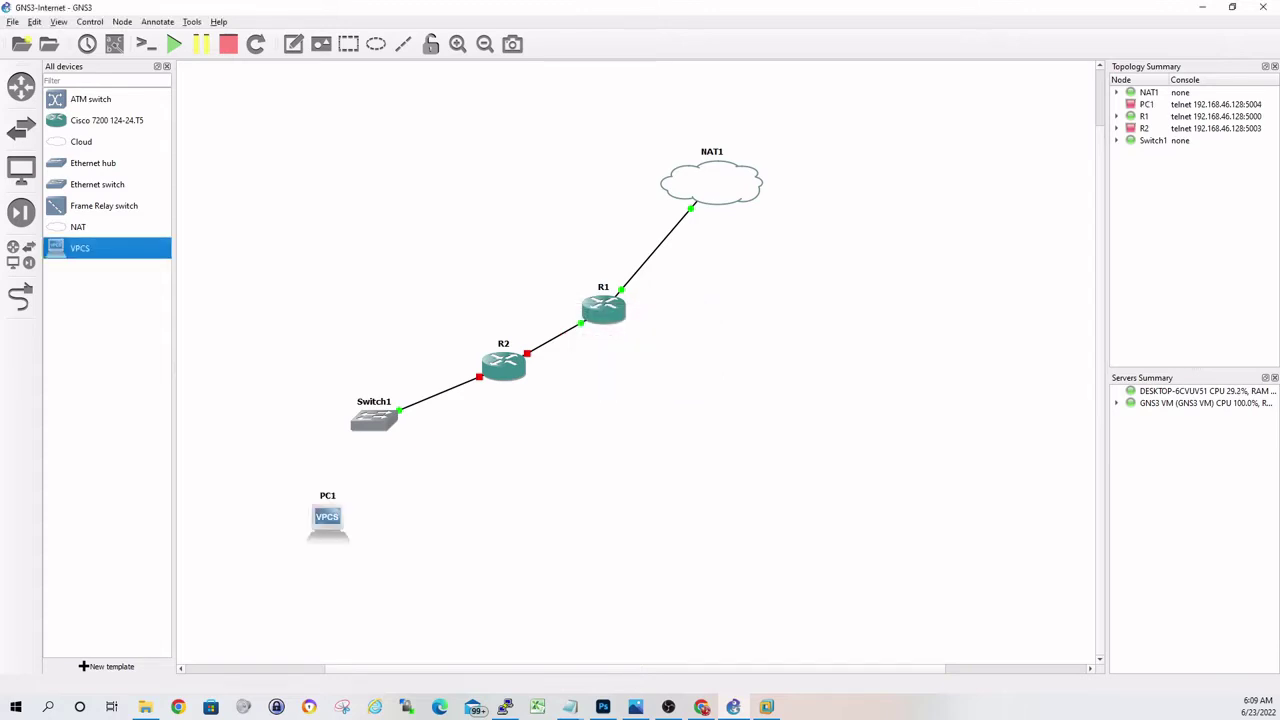
{"action": "left_click_drag", "start_coordinate": [327, 523], "coordinate": [294, 481]}
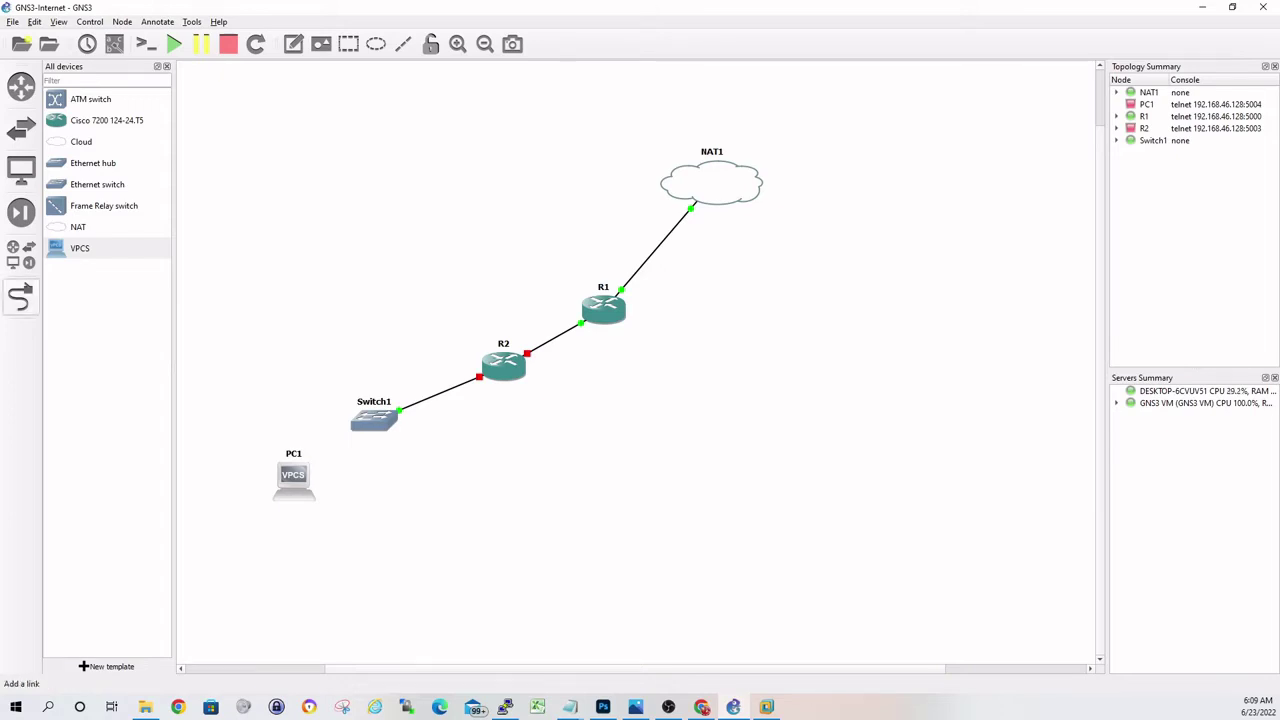
- Link PC1 to Ethernet1 on Switch1 and leave link mode
{"action": "left_click", "coordinate": [20, 296]}
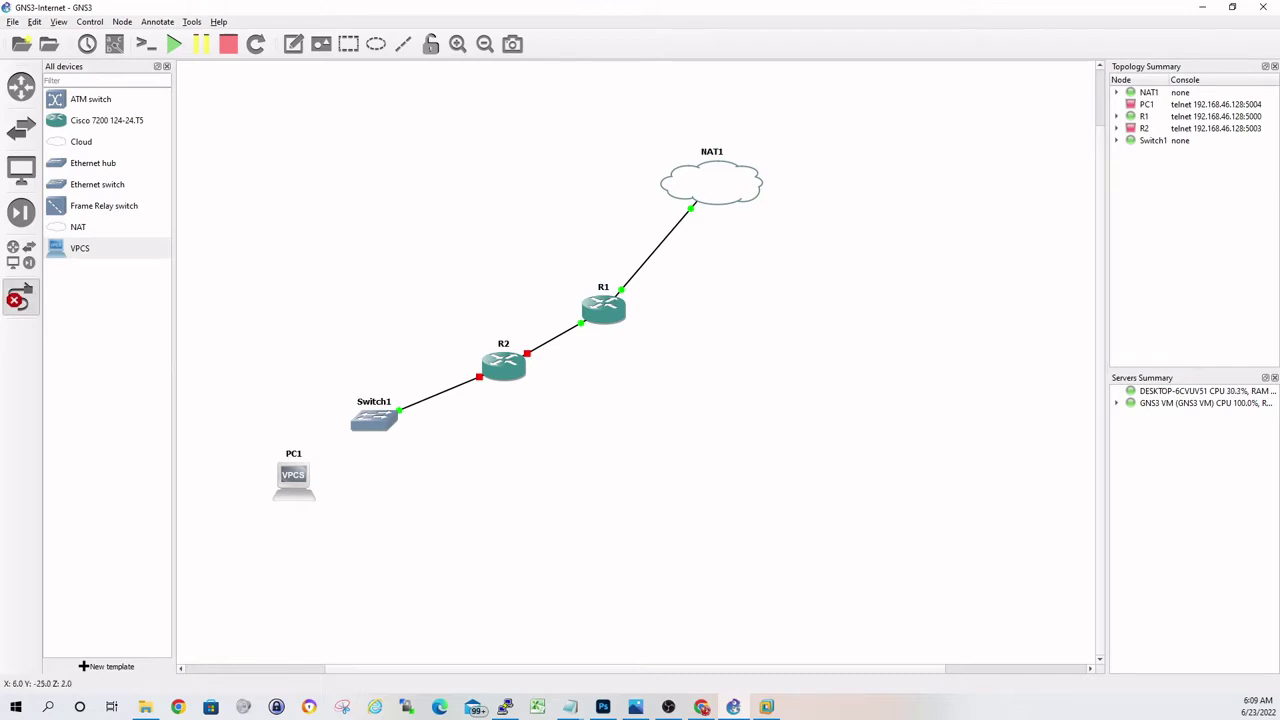
{"action": "left_click", "coordinate": [300, 480]}
{"action": "left_click", "coordinate": [340, 489]}
{"action": "left_click", "coordinate": [377, 421]}
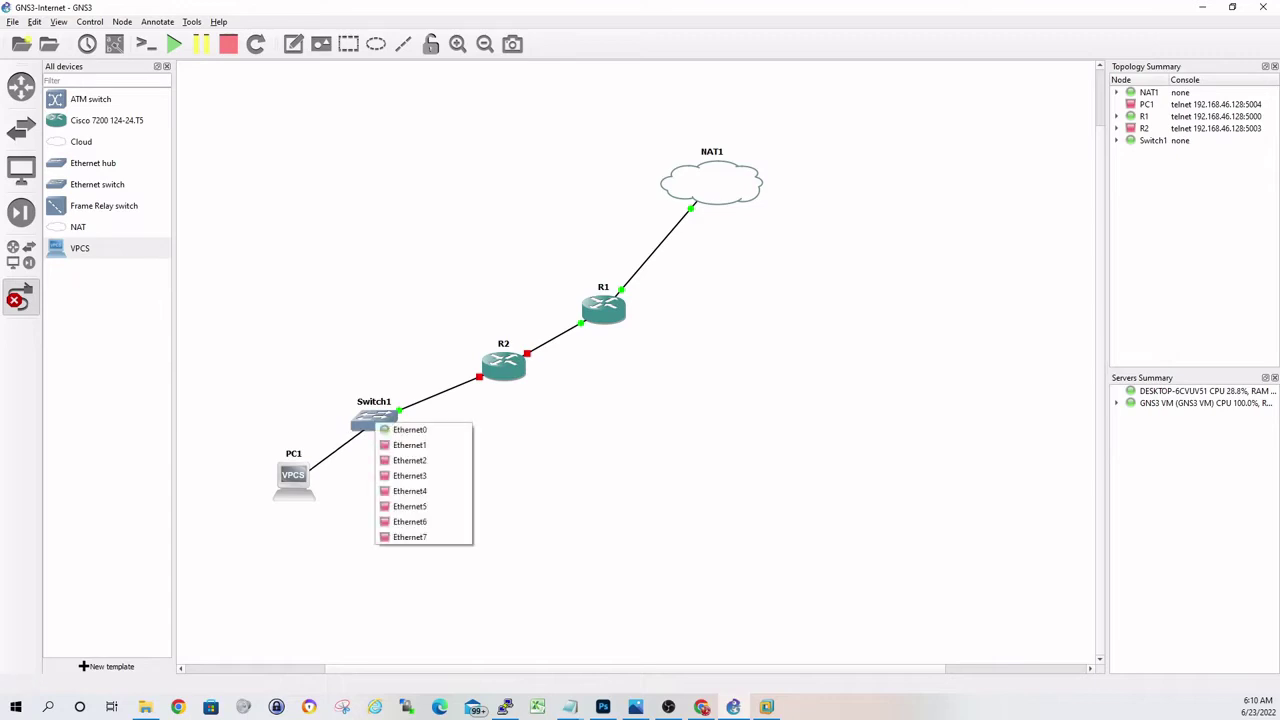
{"action": "left_click", "coordinate": [405, 443]}
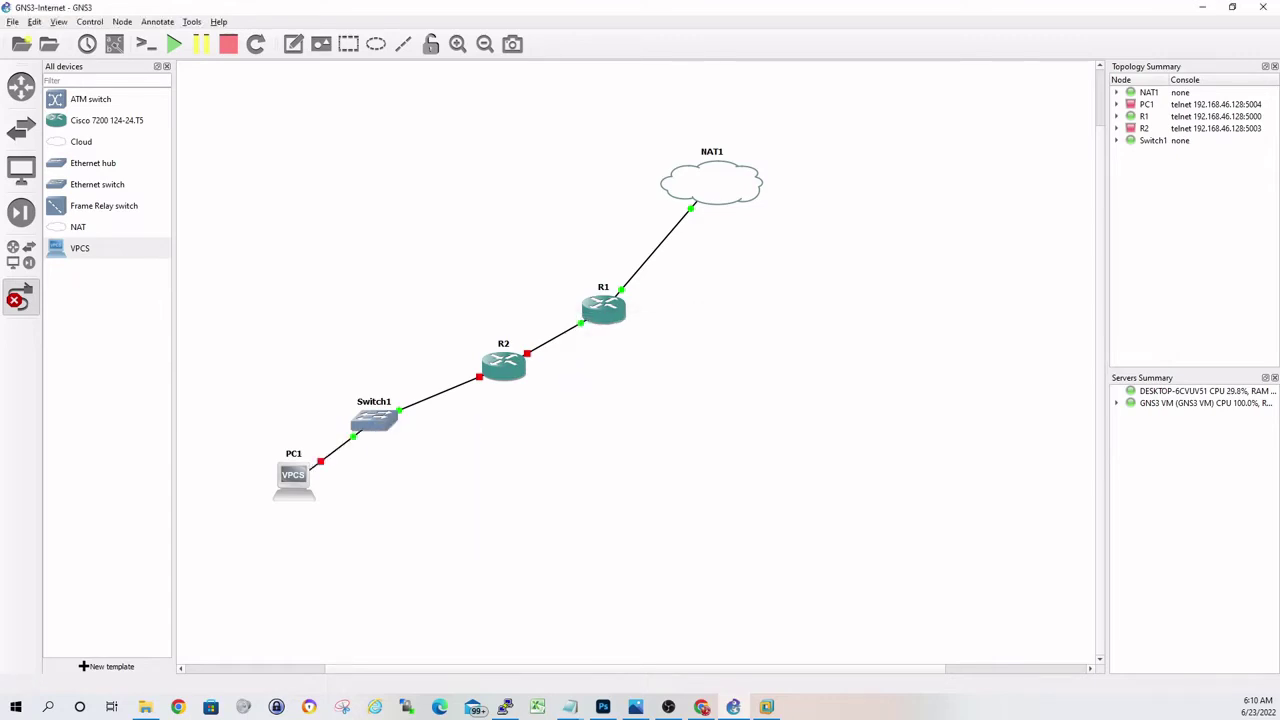
{"action": "left_click", "coordinate": [21, 297]}
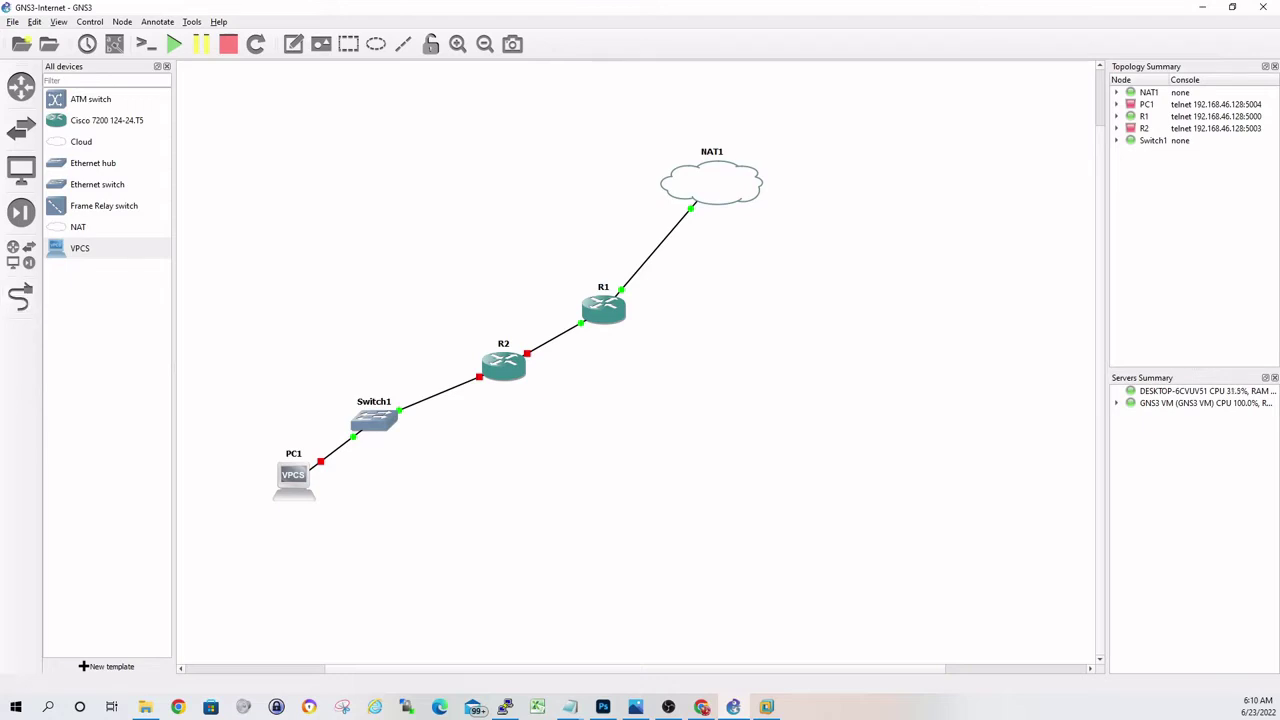
- Start R2 and PC1, and open the device consoles with R2's and R1's windows placed on either side of the topology
{"action": "right_click", "coordinate": [506, 370]}
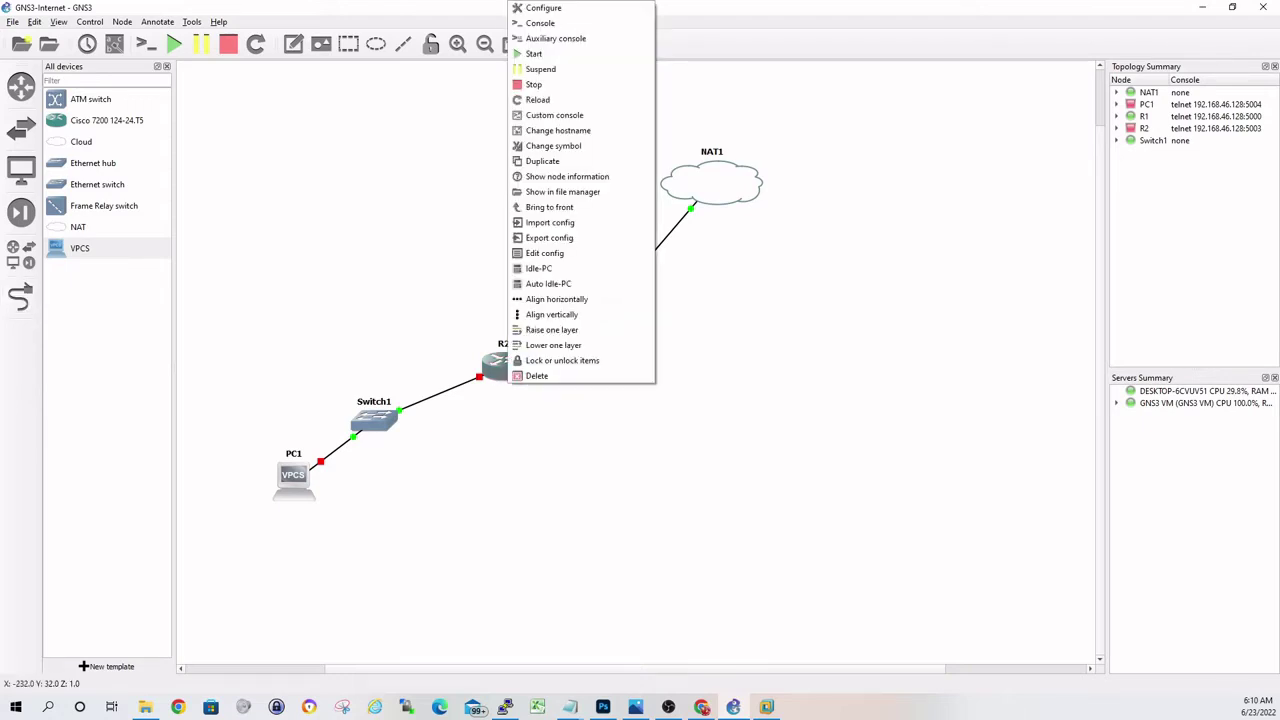
{"action": "left_click", "coordinate": [534, 53]}
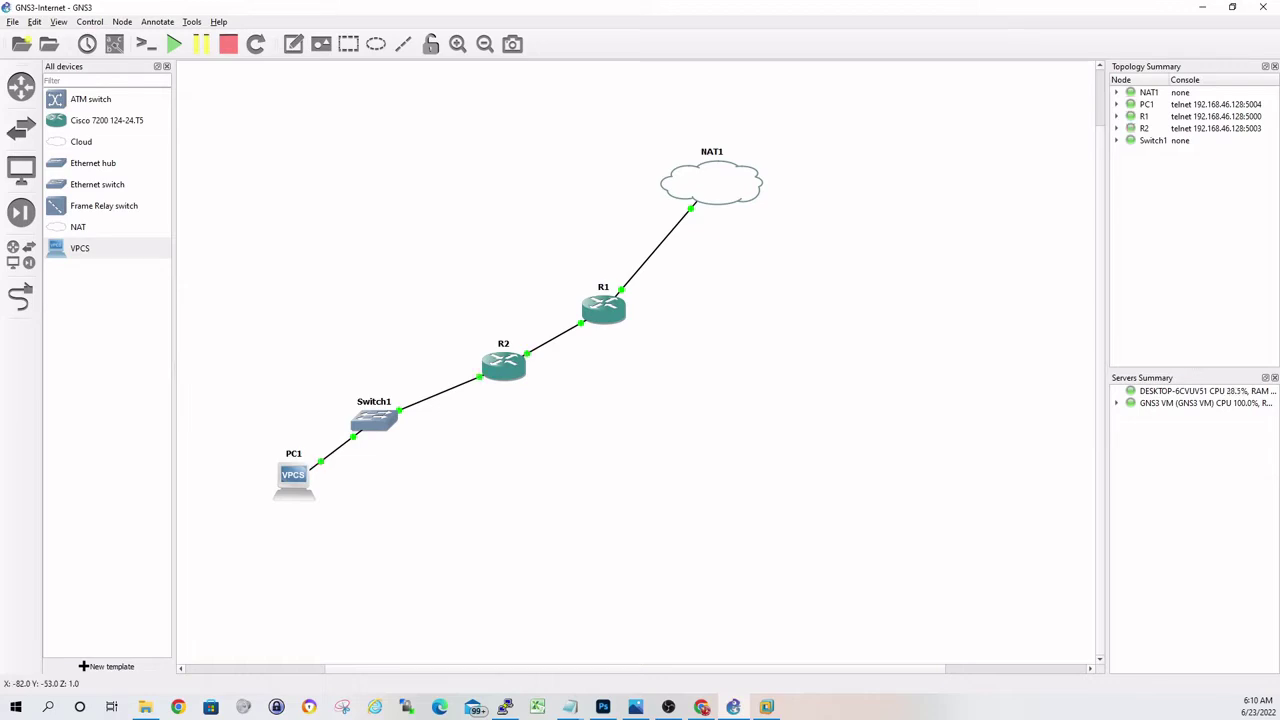
{"action": "left_click", "coordinate": [146, 44]}
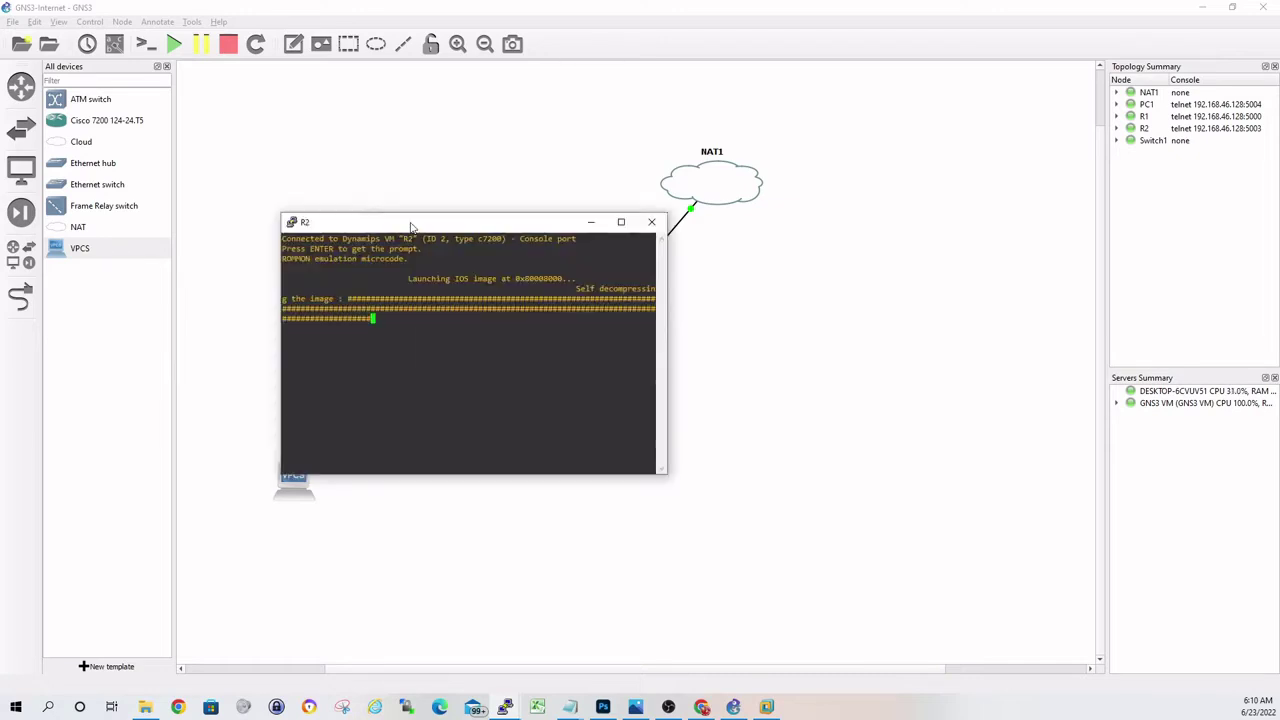
{"action": "left_click_drag", "start_coordinate": [710, 189], "coordinate": [199, 102]}
{"action": "left_click_drag", "start_coordinate": [0, 290], "coordinate": [954, 115]}
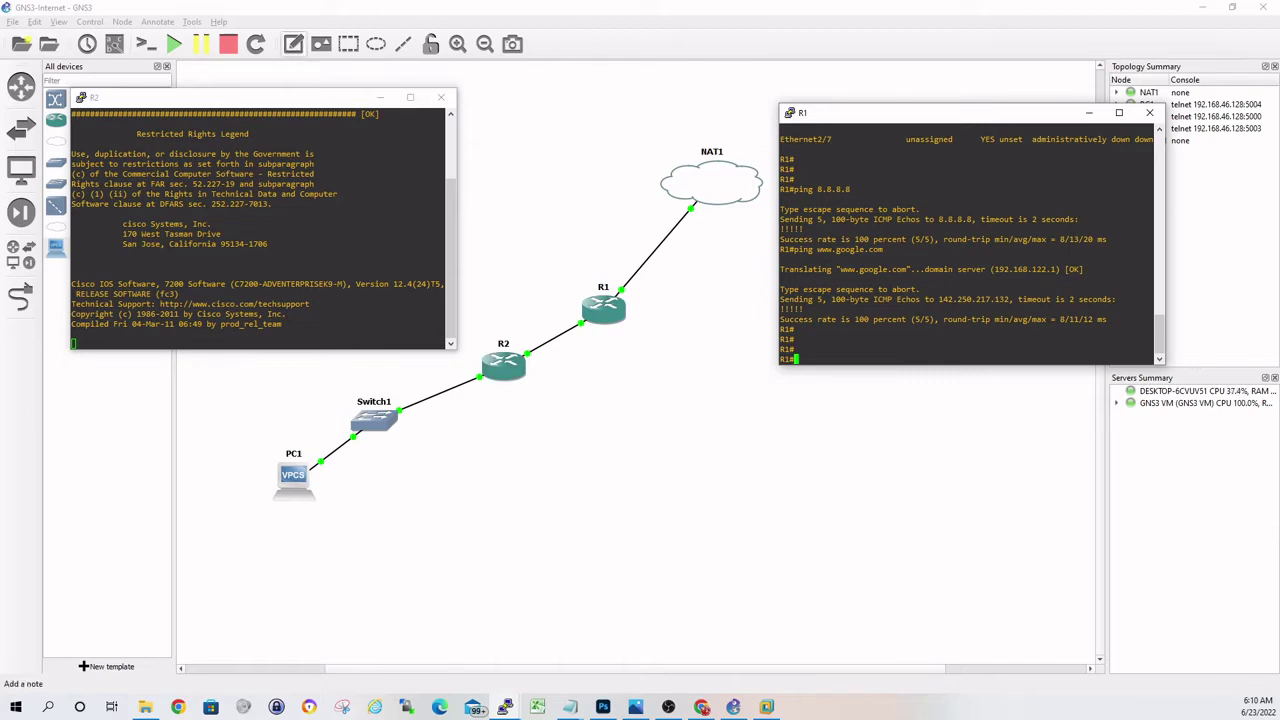
- Add a note reading 10.1.1.0/24 below the link between R2 and R1
{"action": "left_click", "coordinate": [293, 44]}
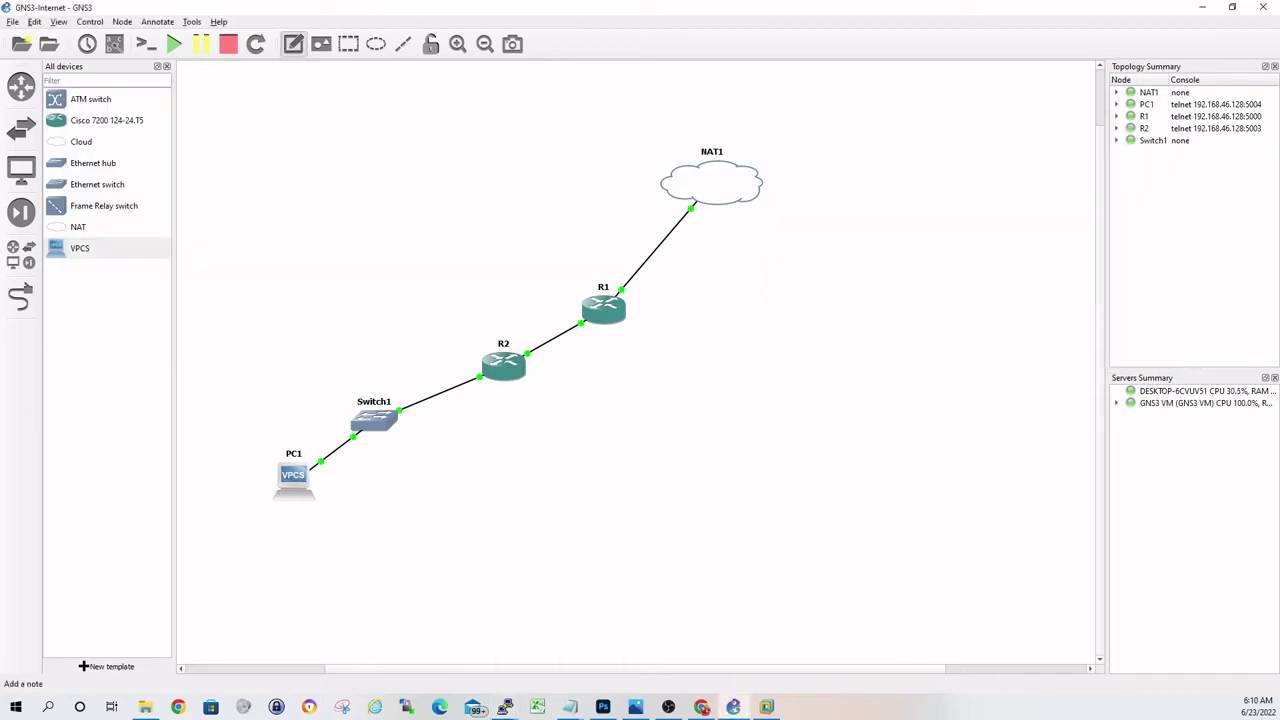
{"action": "left_click", "coordinate": [550, 364]}
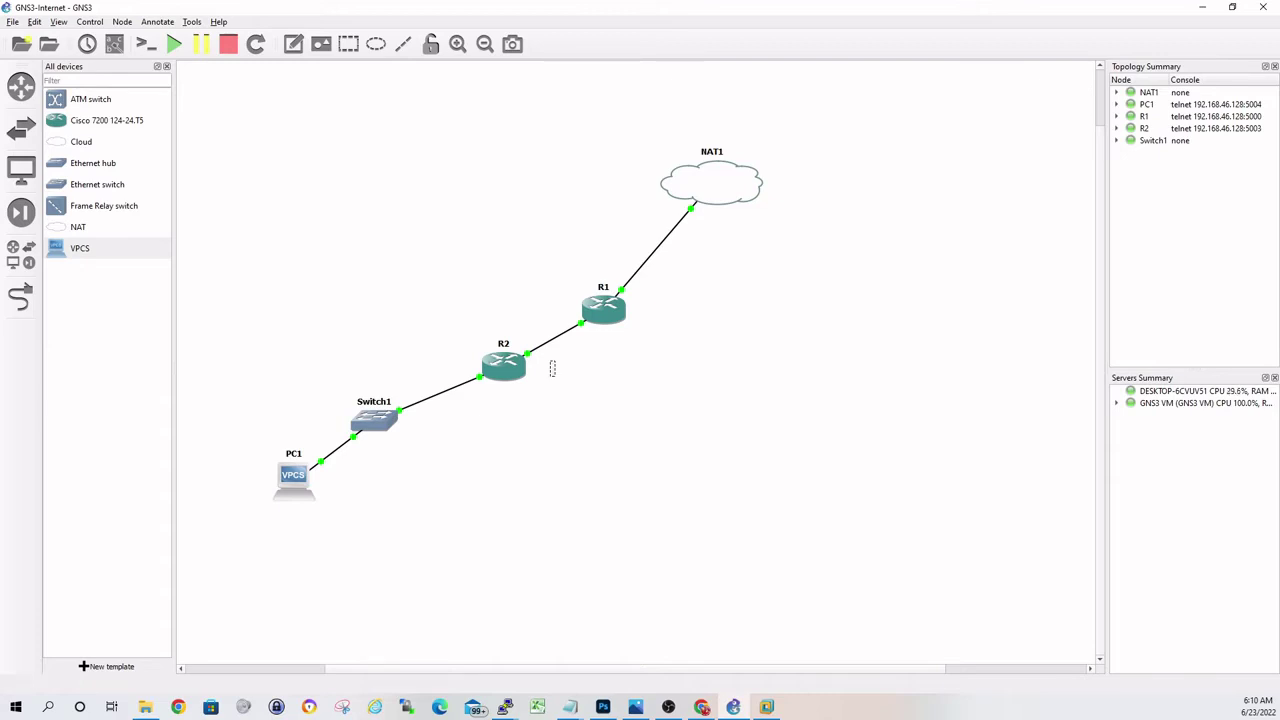
{"action": "type", "text": "10.1.1.0/24"}
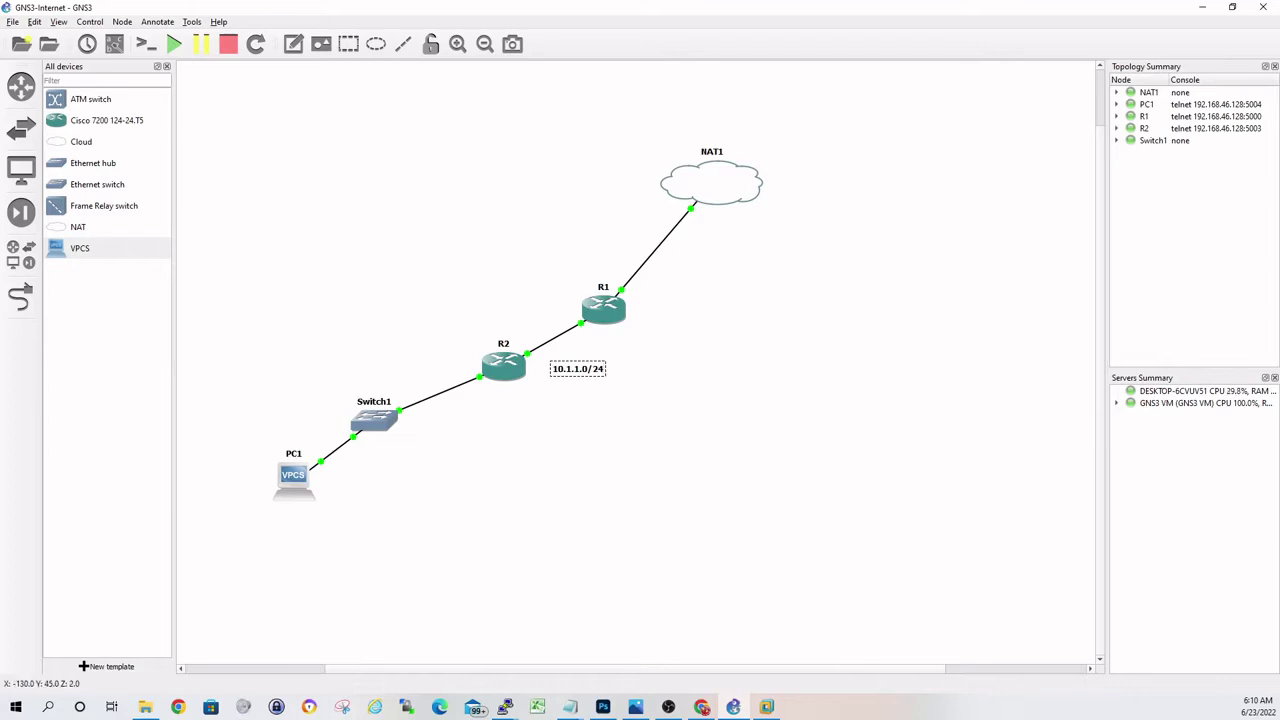
{"action": "left_click", "coordinate": [612, 403]}
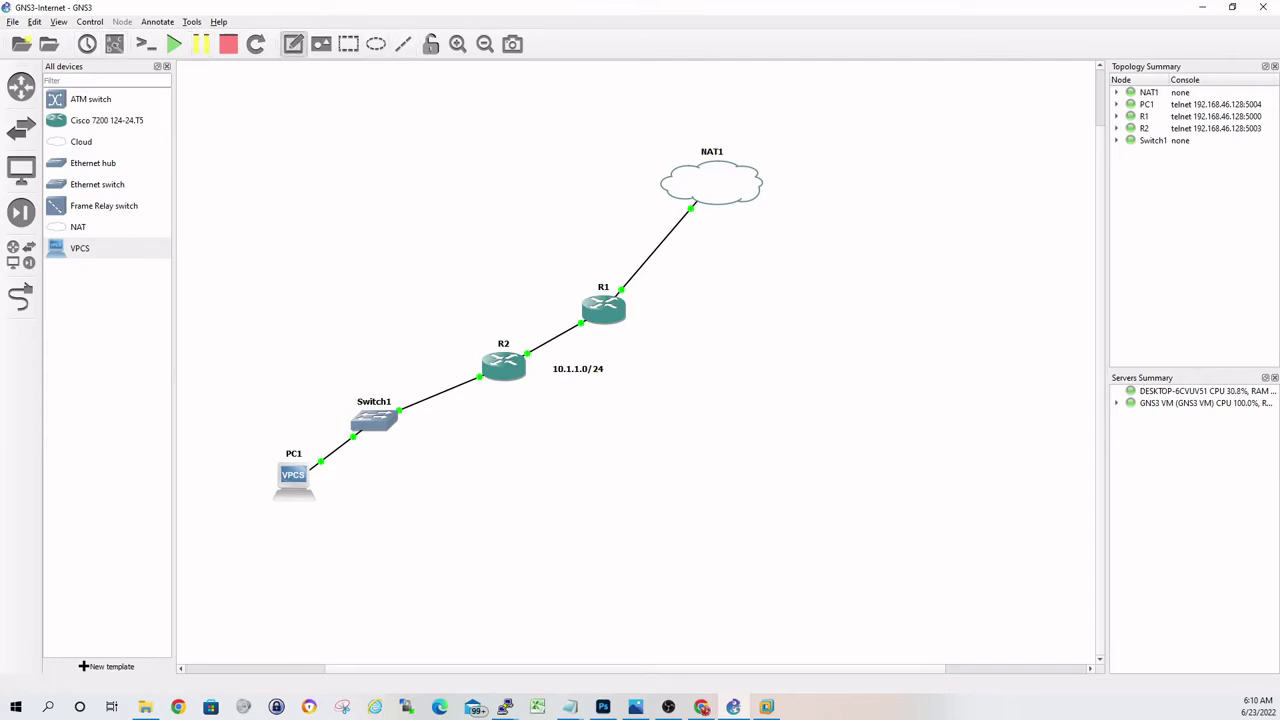
- Label the R2–R1 link ends .2 at R2 and .1 at R1, and move the 10.1.1.0/24 note closer to the link
{"action": "left_click", "coordinate": [520, 343]}
{"action": "type", "text": ".2.2"}
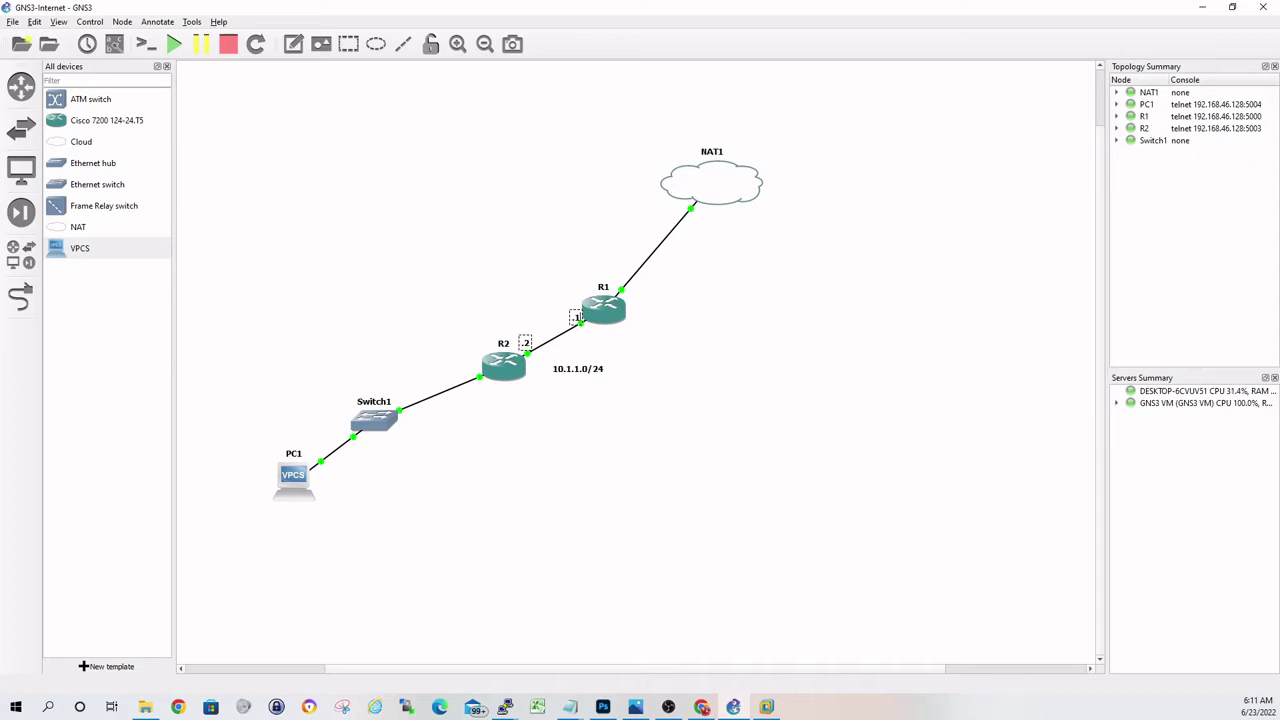
{"action": "left_click", "coordinate": [602, 432]}
{"action": "left_click", "coordinate": [578, 369]}
{"action": "left_click_drag", "start_coordinate": [578, 369], "coordinate": [575, 351]}
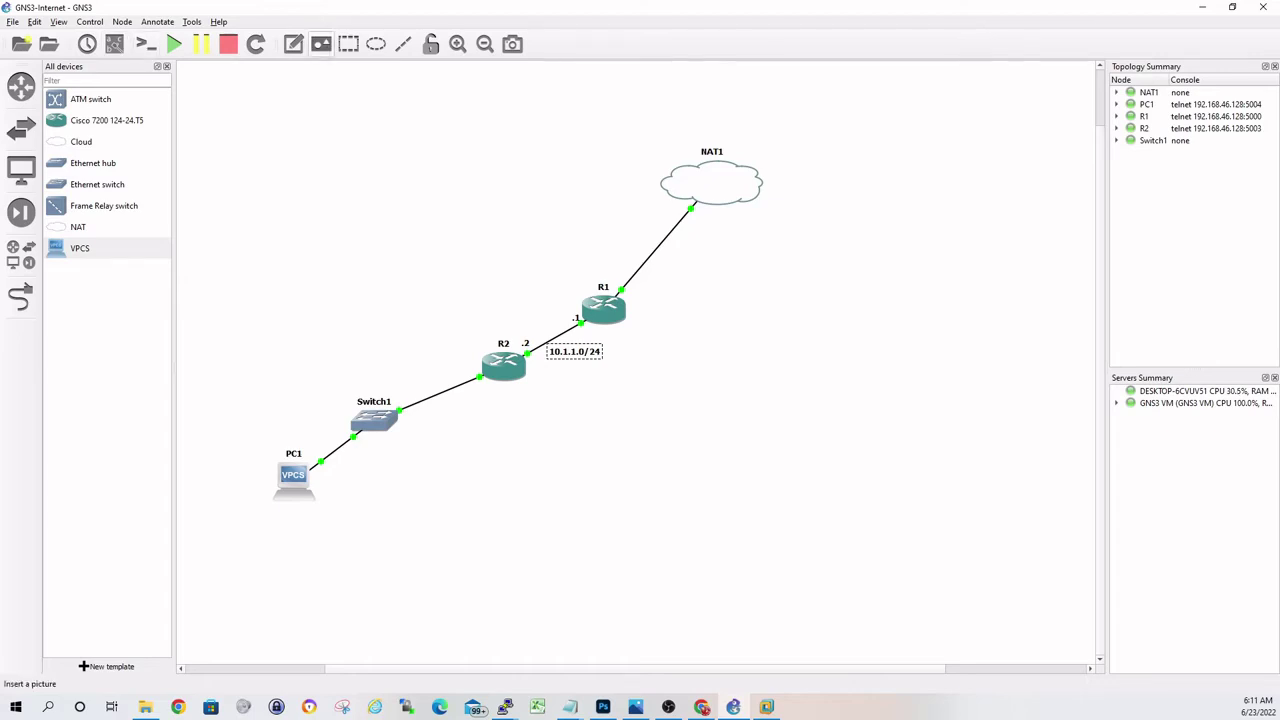
- Add a note reading 10.20.10.0/24 above the link between Switch1 and R2
{"action": "left_click", "coordinate": [293, 44]}
{"action": "left_click", "coordinate": [293, 43]}
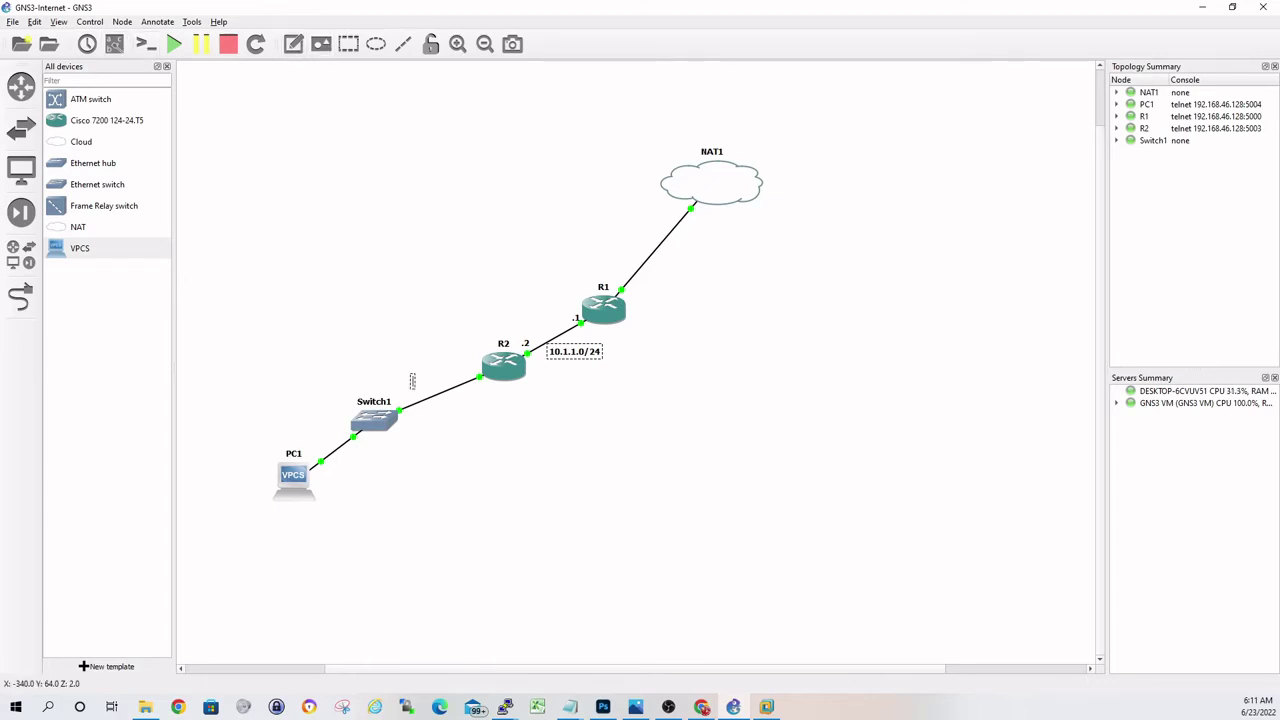
{"action": "type", "text": "10.20.10.0/24"}
{"action": "left_click", "coordinate": [470, 436]}
{"action": "left_click_drag", "start_coordinate": [443, 382], "coordinate": [420, 380]}
{"action": "left_click", "coordinate": [456, 432]}
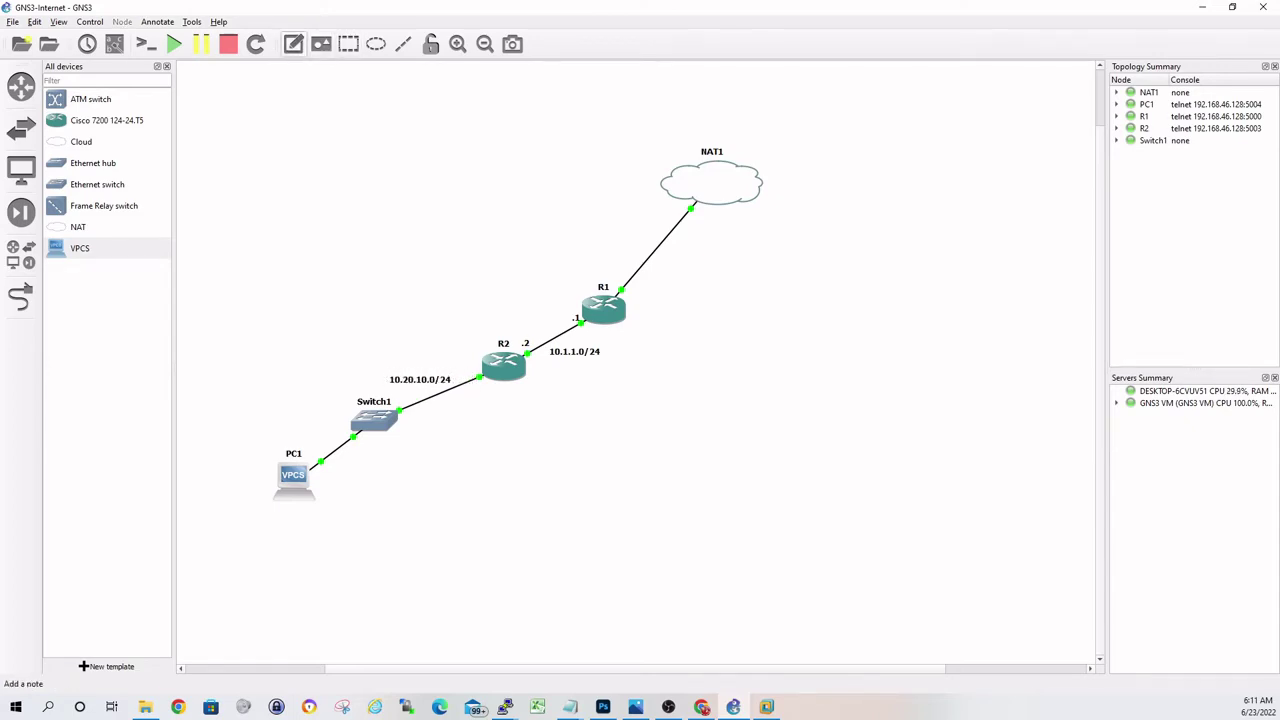
- Add a note reading .1 at R2's end of the link to Switch1
{"action": "left_click", "coordinate": [293, 44]}
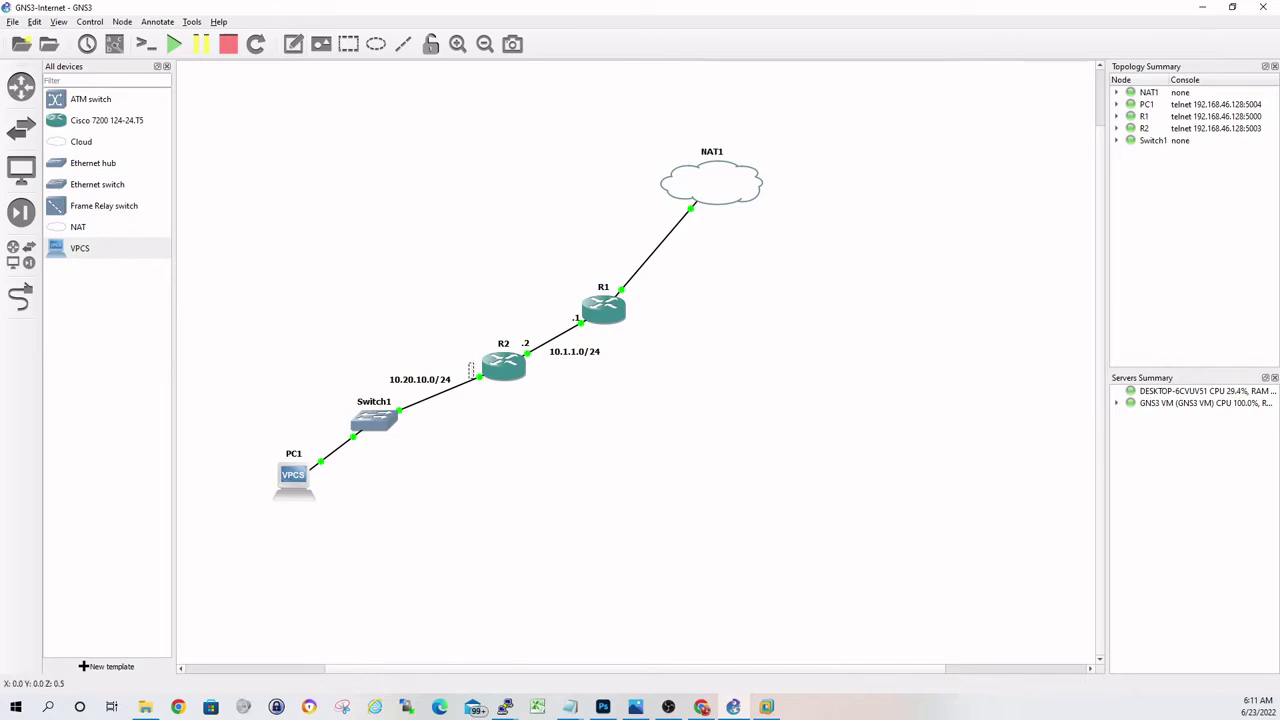
{"action": "type", "text": ".1"}
{"action": "left_click", "coordinate": [445, 325]}
{"action": "left_click_drag", "start_coordinate": [476, 371], "coordinate": [468, 364]}
- Bring R1's console forward and position it clear of the link between R1 and R2
{"action": "mouse_move", "coordinate": [353, 163]}
{"action": "left_mouse_down"}
{"action": "mouse_move", "coordinate": [895, 156]}
{"action": "mouse_move", "coordinate": [947, 169]}
{"action": "left_mouse_up"}
{"action": "key", "text": "alt+Tab"}
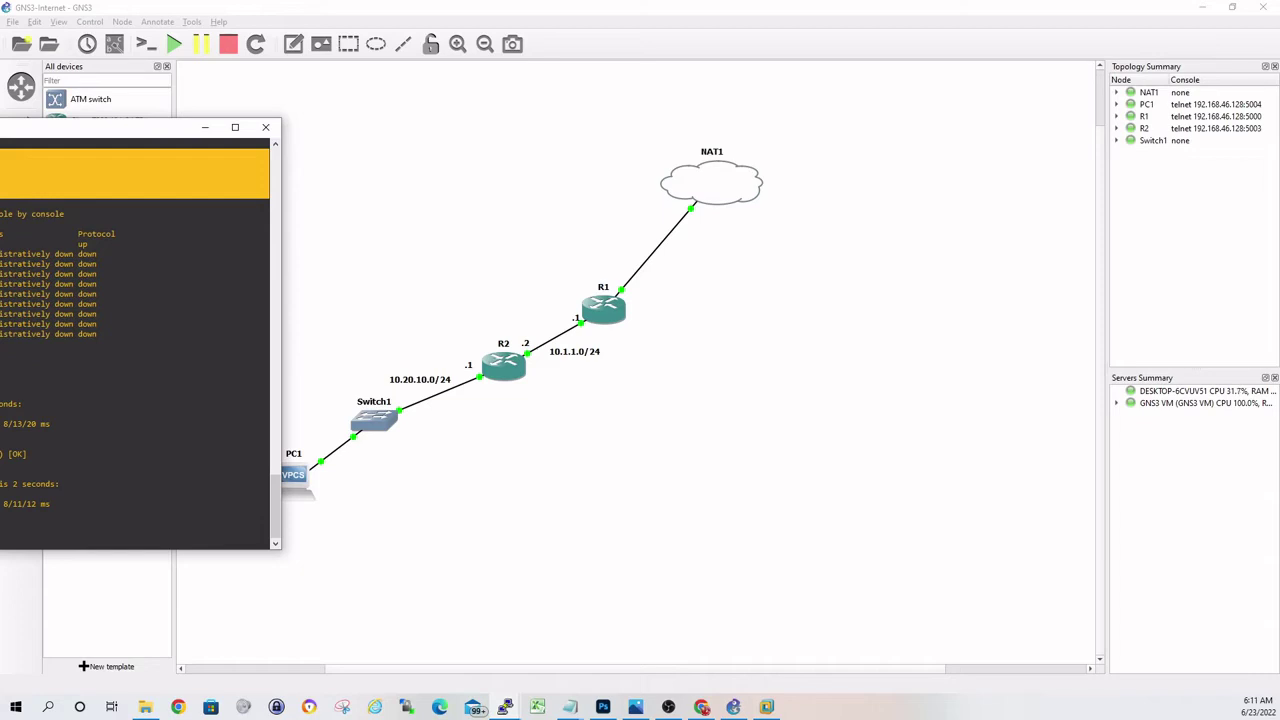
{"action": "left_click_drag", "start_coordinate": [45, 129], "coordinate": [932, 95]}
{"action": "key", "text": "alt+Tab"}
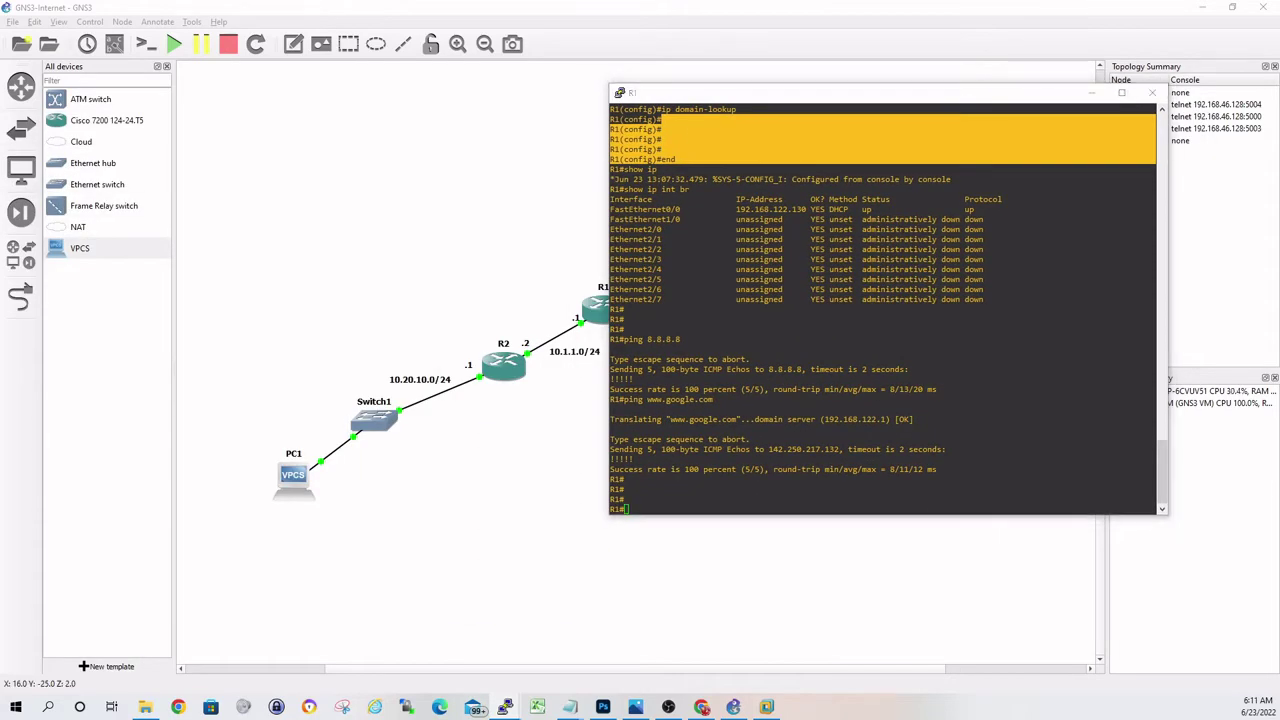
{"action": "left_click", "coordinate": [663, 153]}
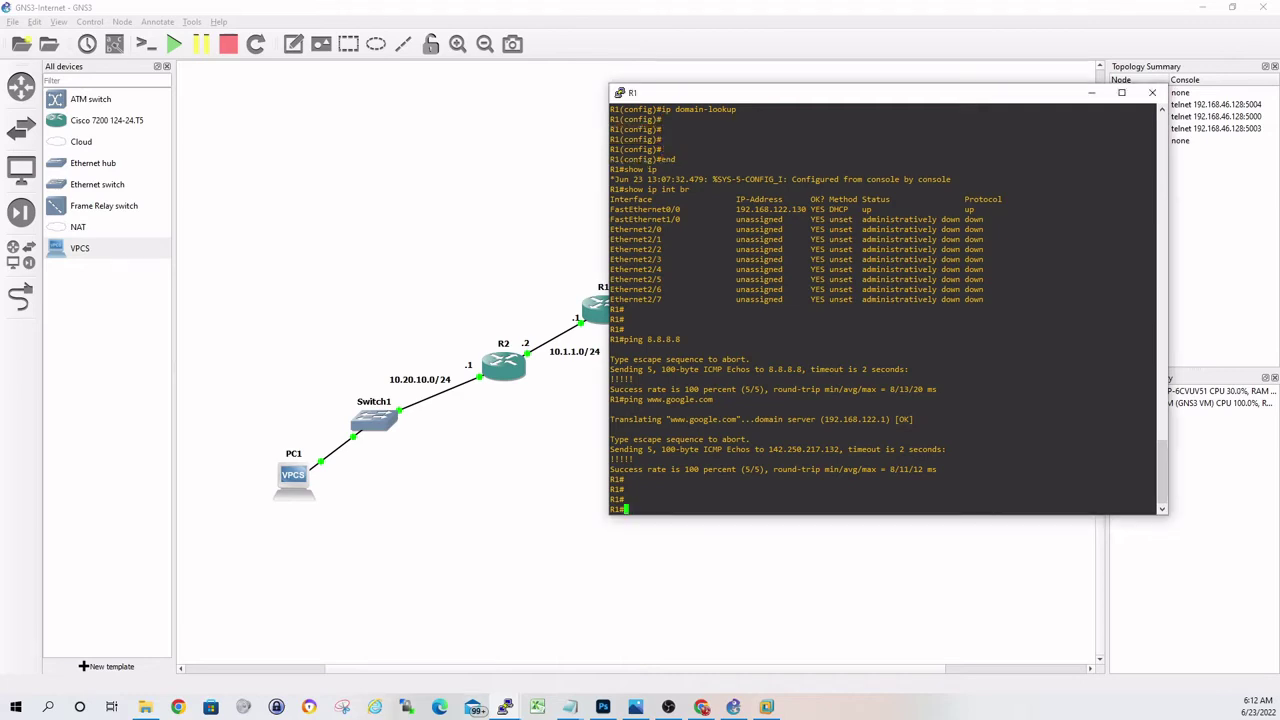
{"action": "left_click_drag", "start_coordinate": [720, 93], "coordinate": [759, 89]}
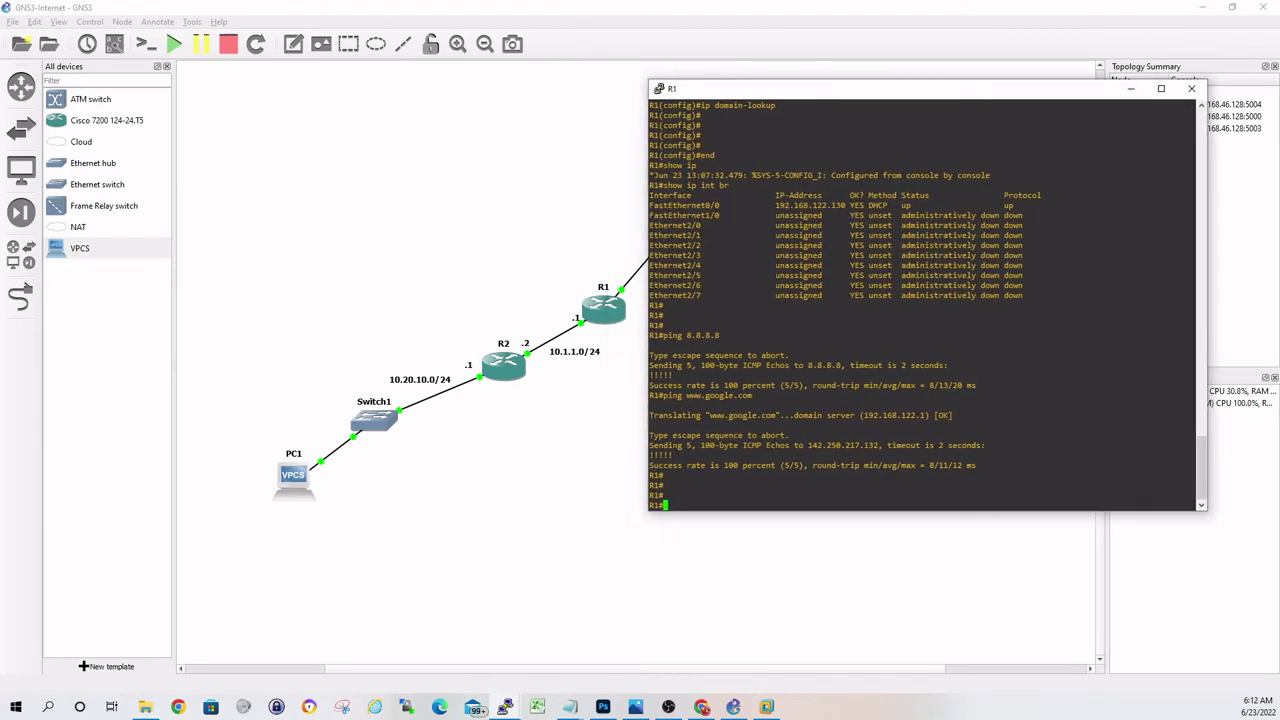
- List R1's interfaces and their IP status with show ip int br
{"action": "type", "text": "show ip int b"}
{"action": "type", "text": "r"}
{"action": "key", "text": "Return"}
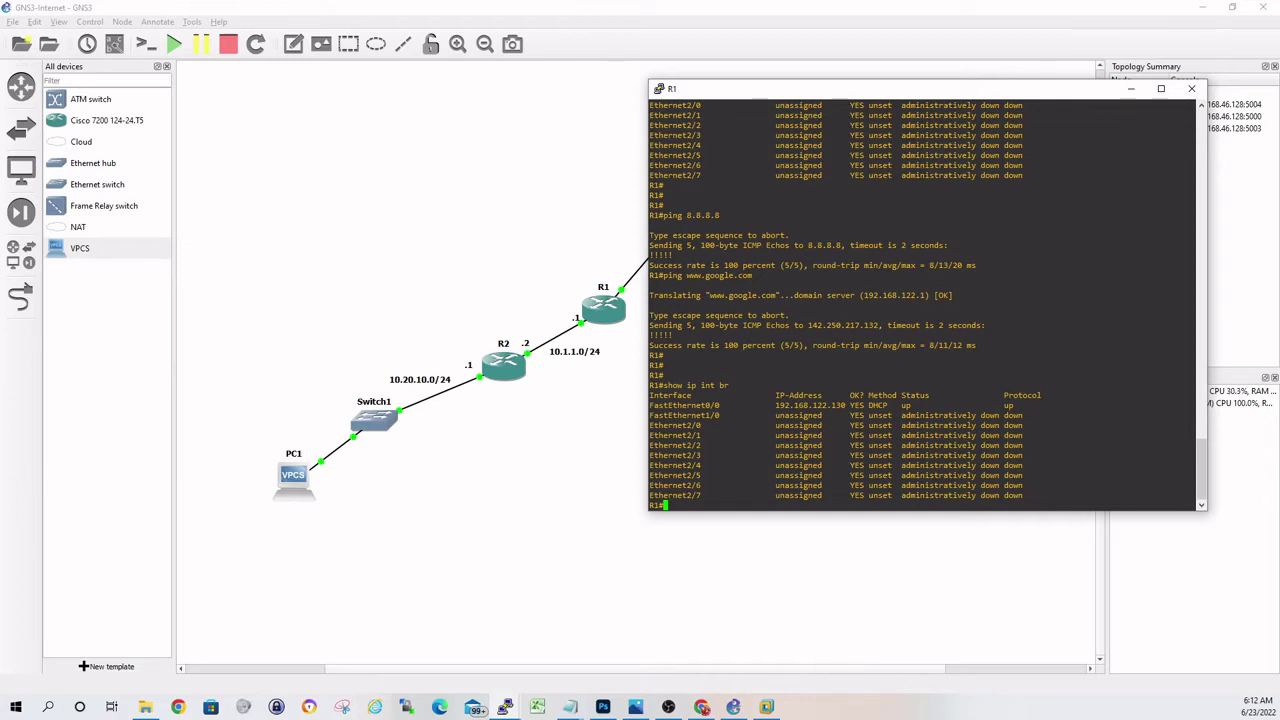
- Configure R1's FastEthernet1/0 with IP address 10.1.1.1 and mask 255.255.255.0, and enable the interface
{"action": "type", "text": "conf t"}
{"action": "key", "text": "Return"}
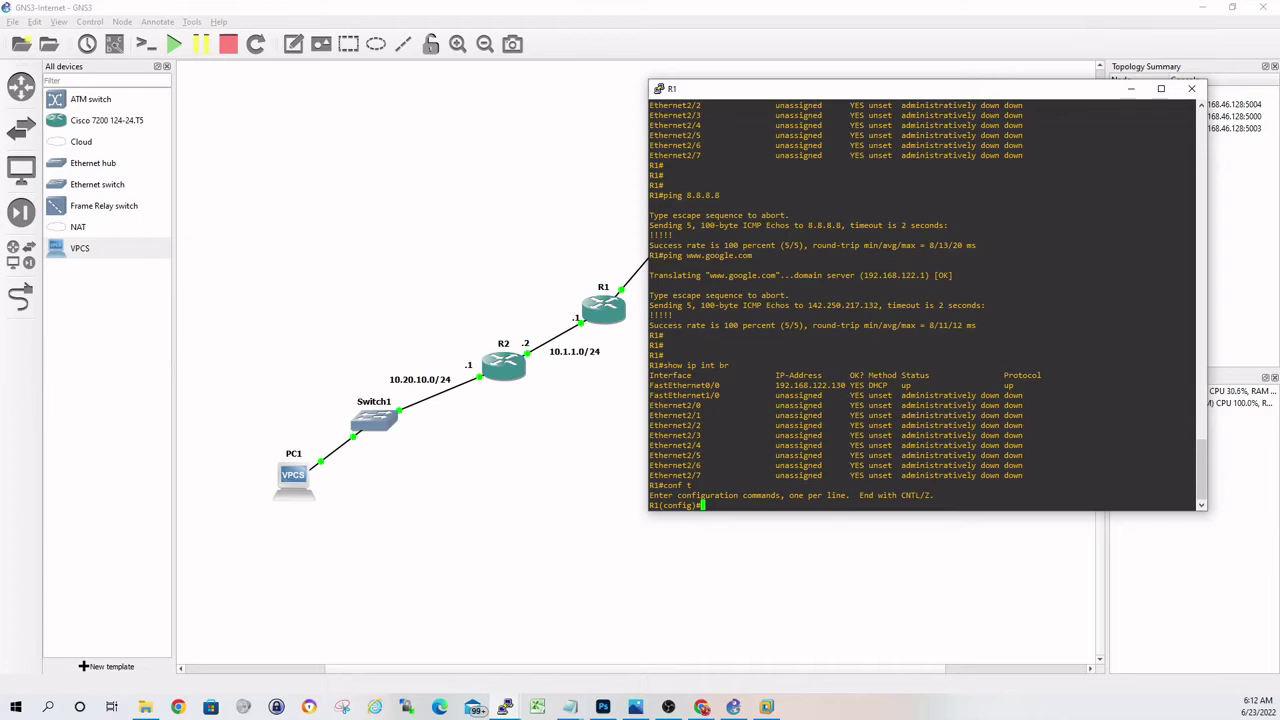
{"action": "type", "text": "int fa 1/0"}
{"action": "key", "text": "Return"}
{"action": "type", "text": "ip add 10.1.1.1 255.255.255.0"}
{"action": "key", "text": "Return"}
{"action": "type", "text": "no shut"}
{"action": "key", "text": "Return"}
{"action": "key", "text": "Return"}
{"action": "key", "text": "Return"}
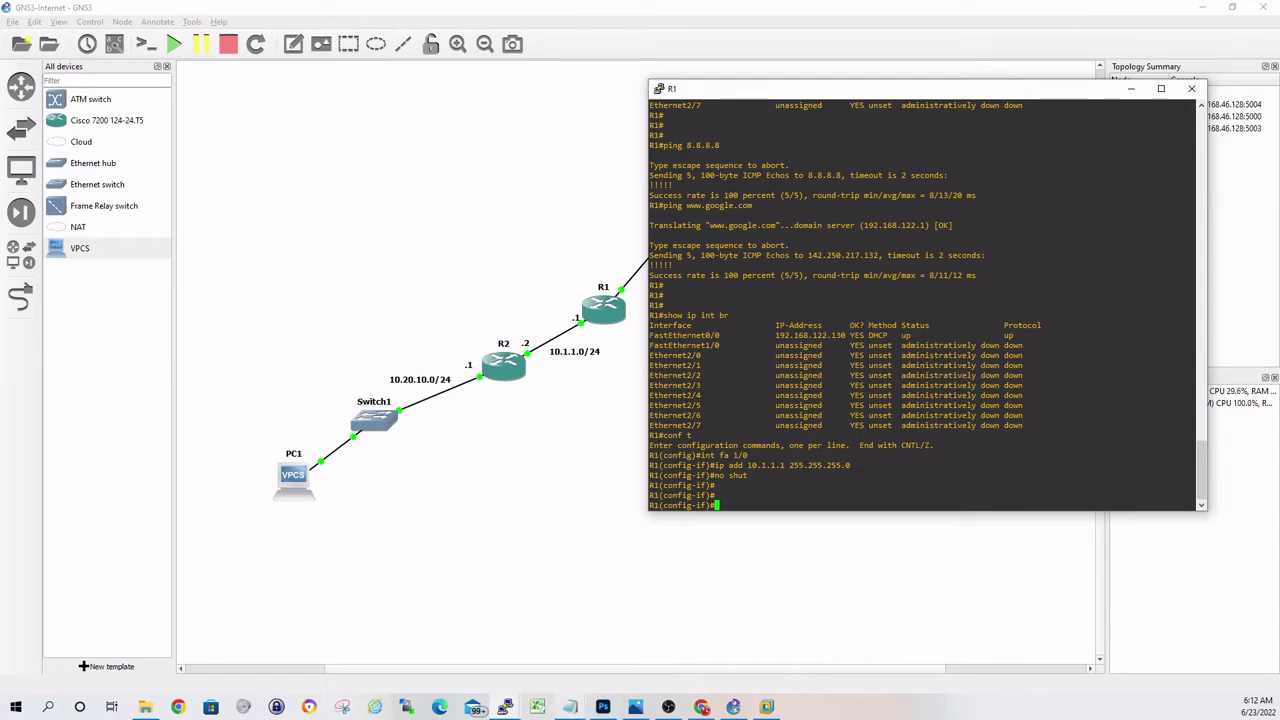
- Bring R2's console forward beside R1's, widen it, and wake its command prompt
{"action": "left_click", "coordinate": [505, 707]}
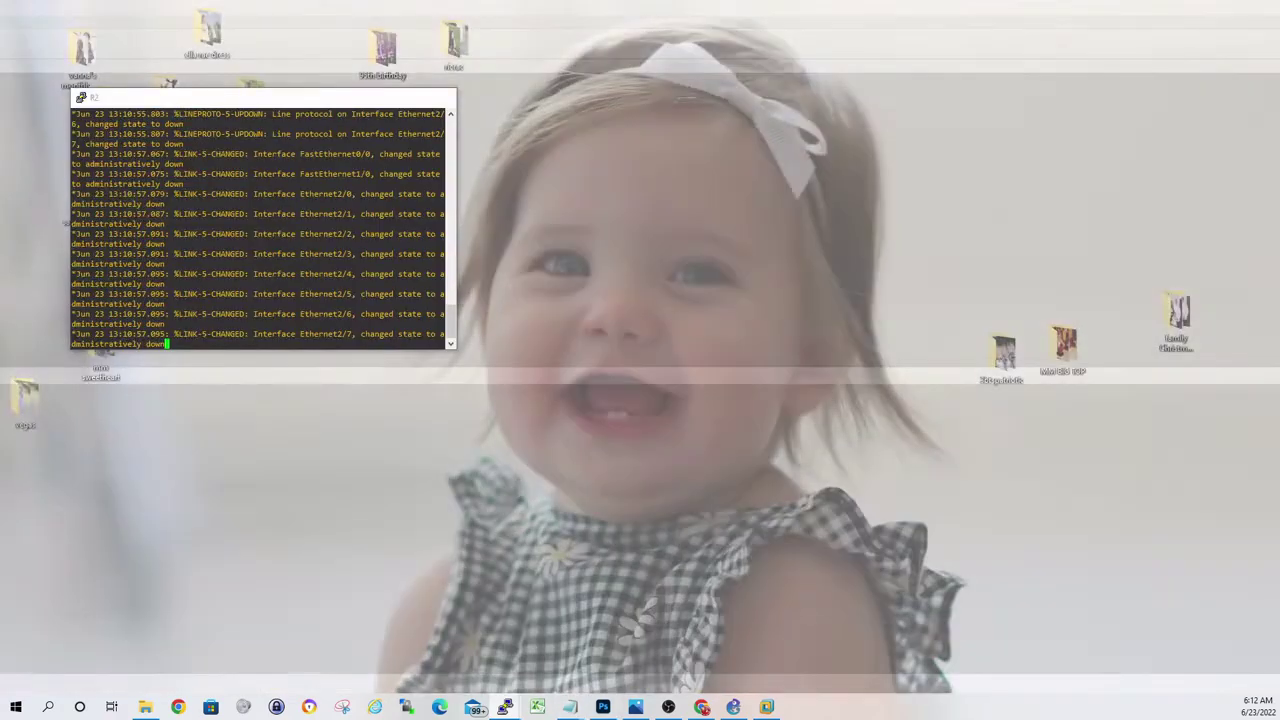
{"action": "left_click", "coordinate": [684, 650]}
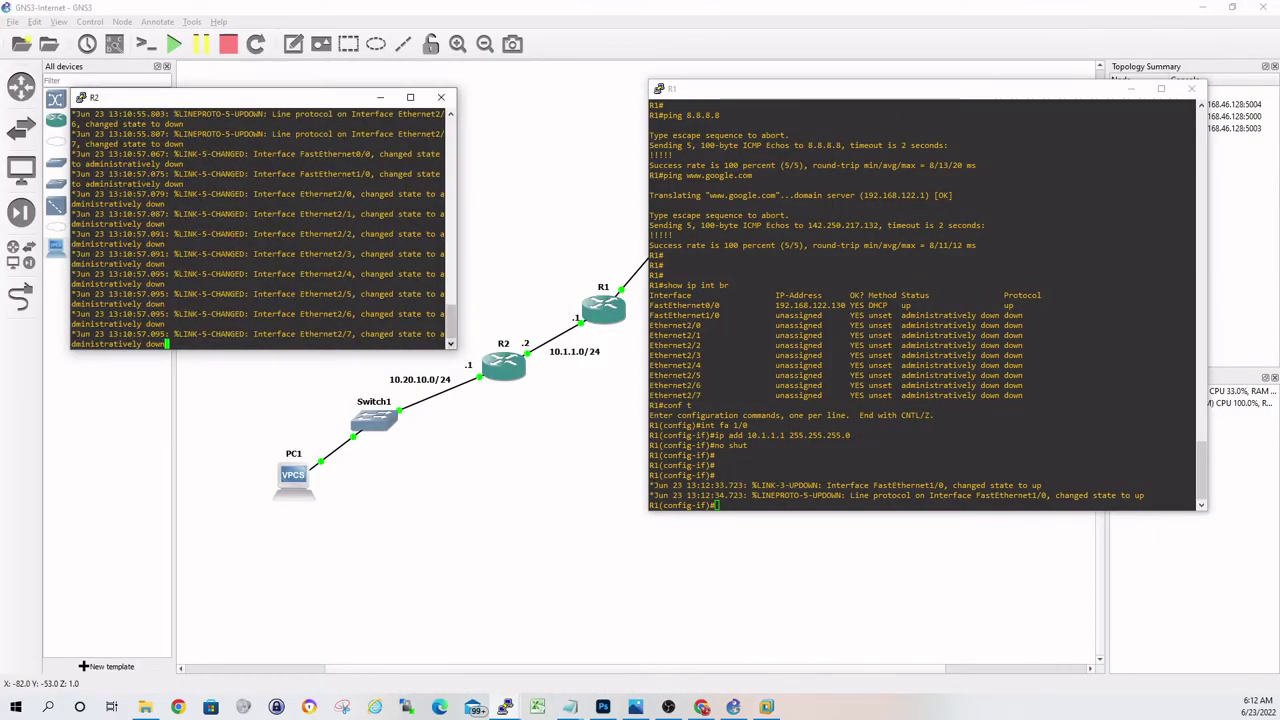
{"action": "left_click_drag", "start_coordinate": [455, 347], "coordinate": [563, 324]}
{"action": "key", "text": "Return"}
{"action": "key", "text": "Return"}
{"action": "key", "text": "Return"}
{"action": "key", "text": "Return"}
{"action": "key", "text": "Return"}
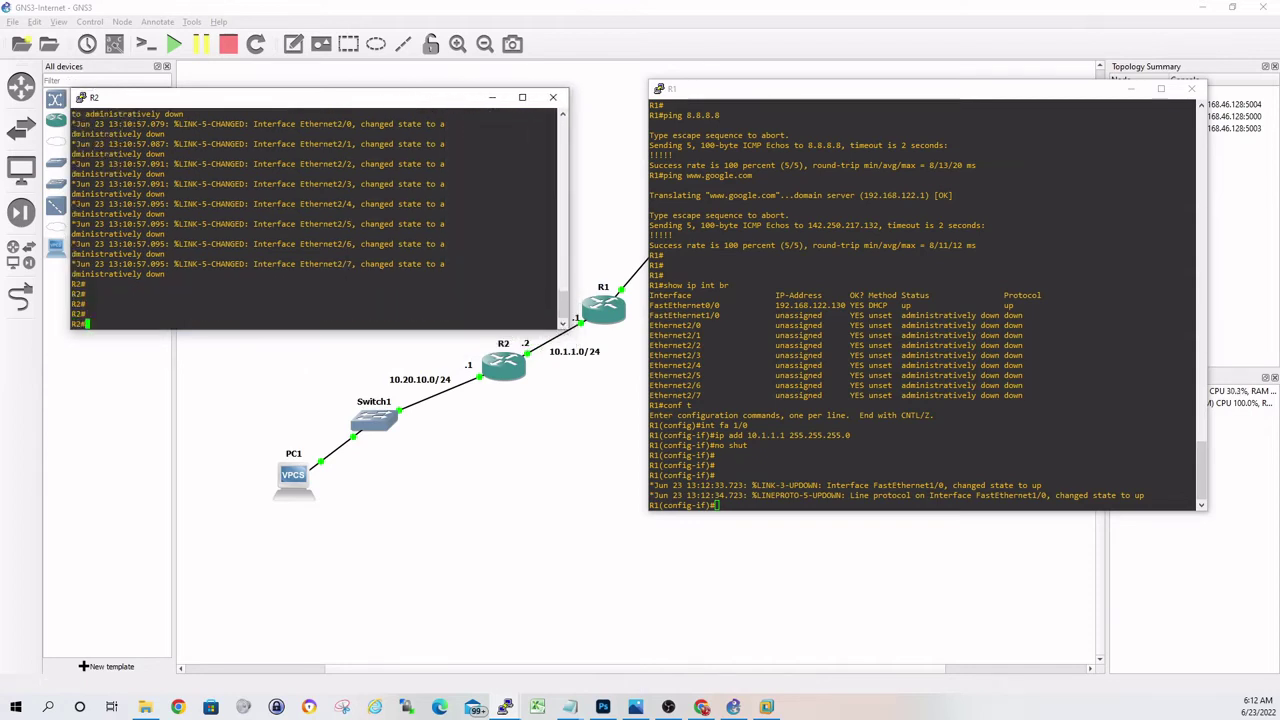
- Enter interface configuration mode for FastEthernet0/0 on R2
{"action": "type", "text": "conf t"}
{"action": "key", "text": "Return"}
{"action": "type", "text": "int fa "}
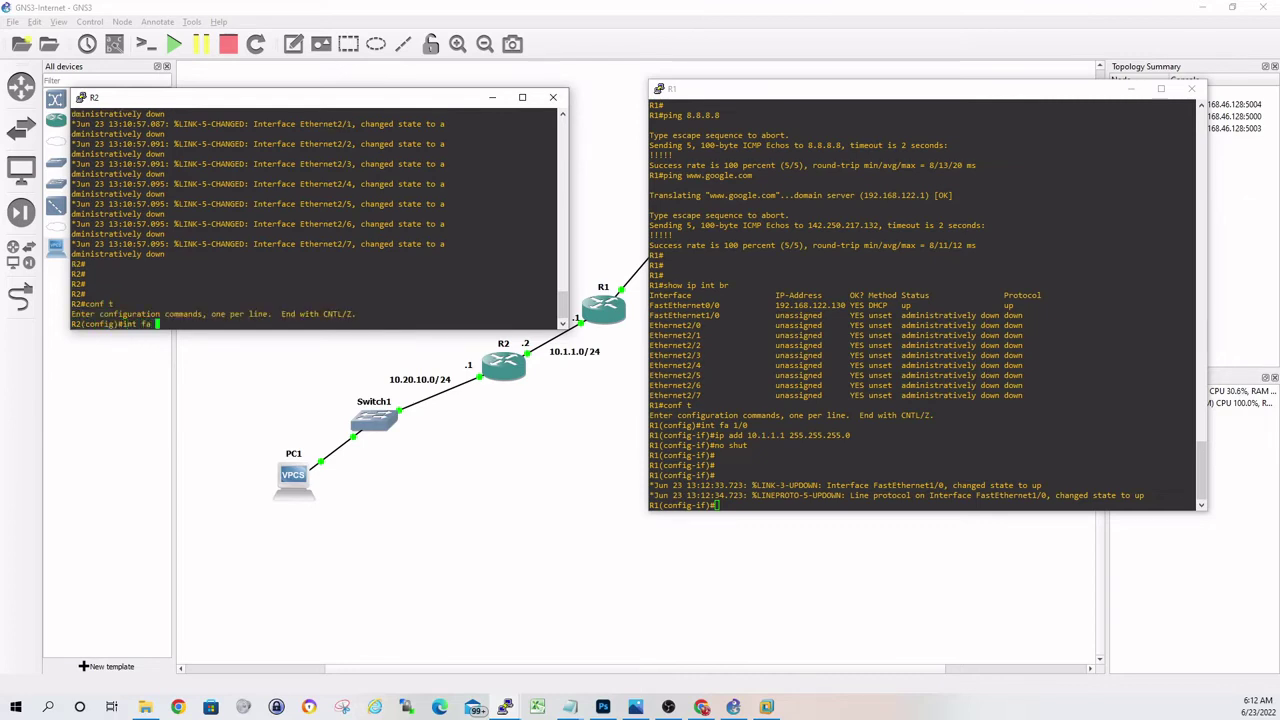
{"action": "type", "text": "0/0"}
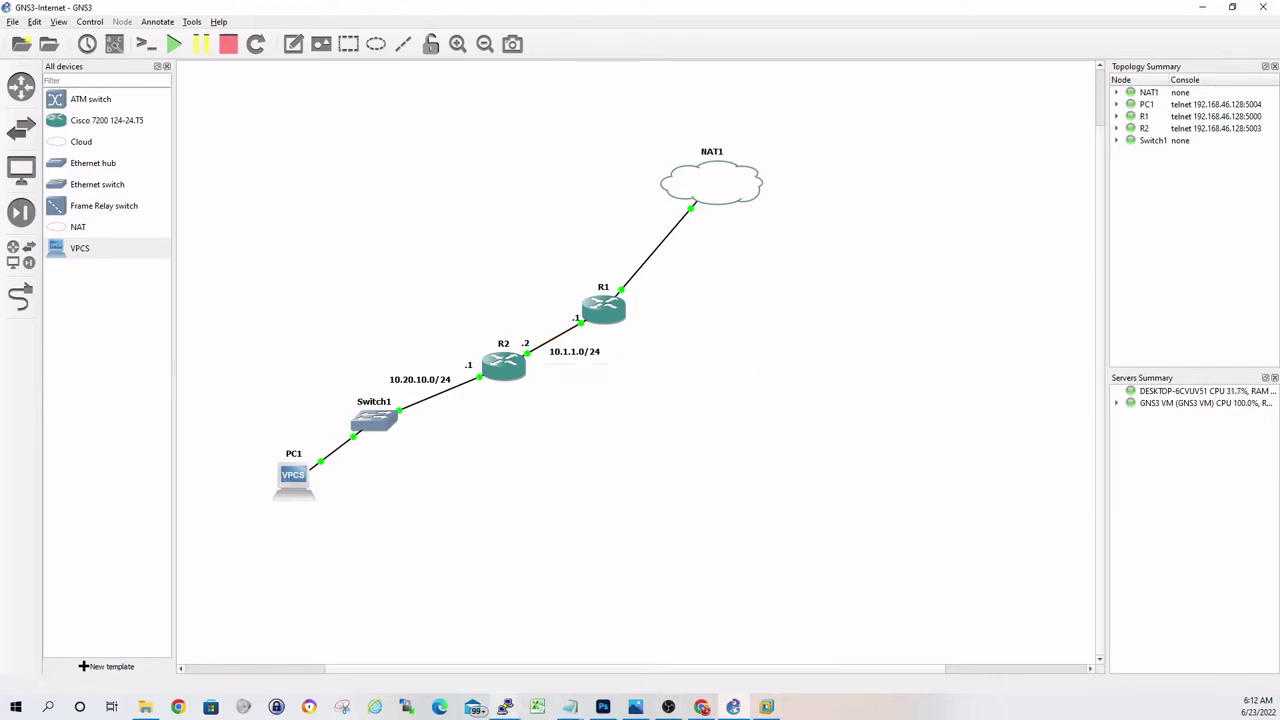
{"action": "left_click", "coordinate": [505, 707]}
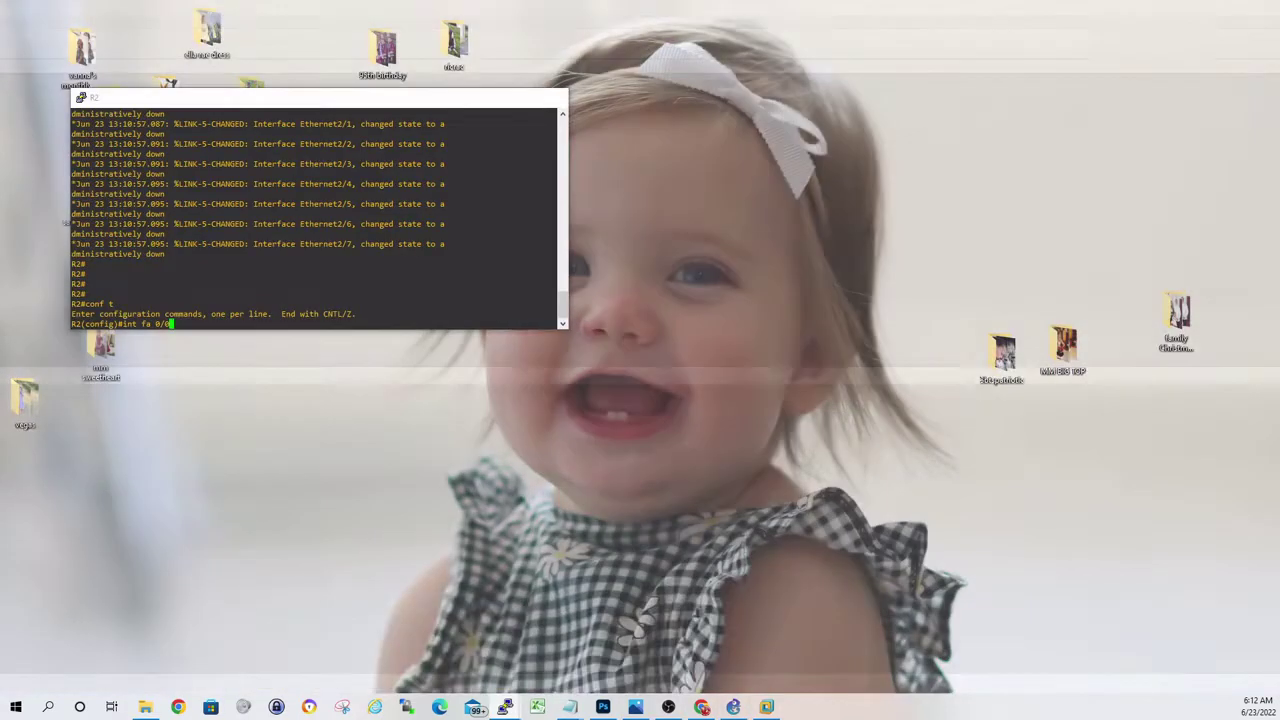
{"action": "left_click", "coordinate": [685, 650]}
{"action": "key", "text": "Return"}
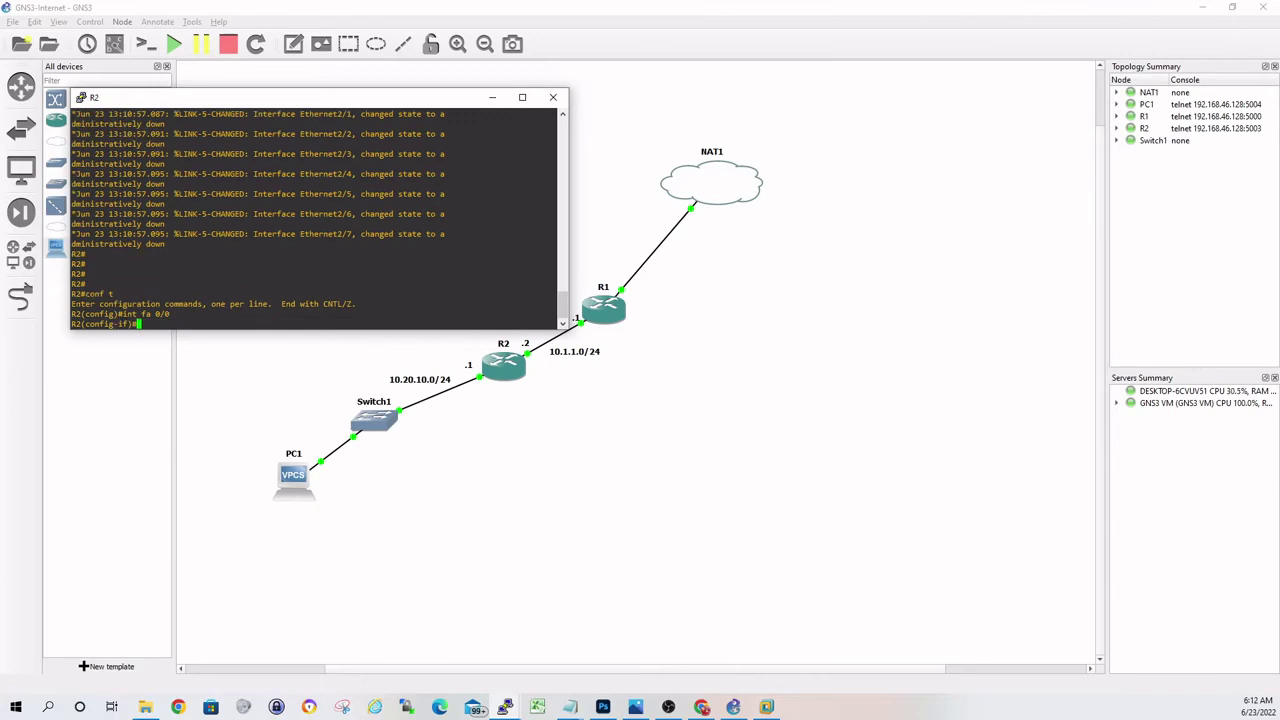
- Assign IP address 10.1.1.2 with mask 255.255.255.0 to R2's FastEthernet0/0, enable the interface, and leave configuration mode
{"action": "type", "text": "ip add"}
{"action": "key", "text": "Tab"}
{"action": "type", "text": "10.1.1."}
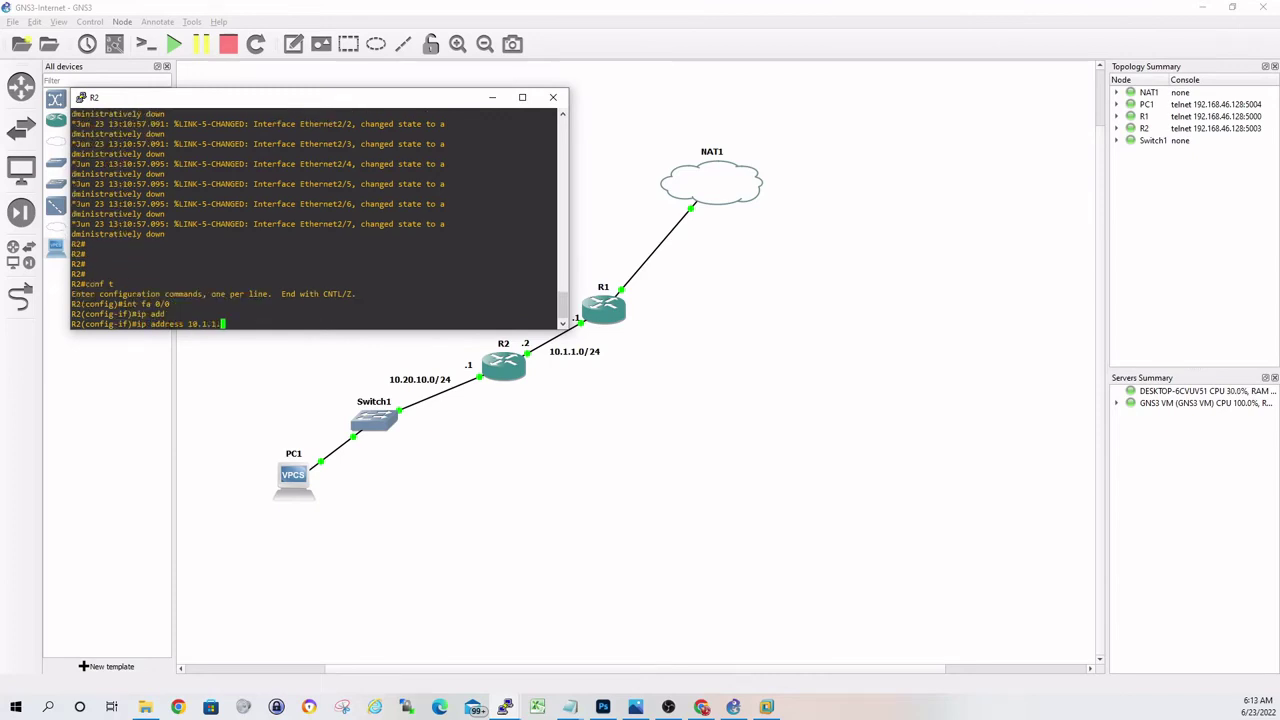
{"action": "type", "text": "2 255.255.255.0"}
{"action": "key", "text": "Return"}
{"action": "type", "text": "no shut"}
{"action": "key", "text": "Return"}
{"action": "key", "text": "Return"}
{"action": "key", "text": "Return"}
{"action": "key", "text": "Return"}
{"action": "type", "text": "end"}
{"action": "key", "text": "Return"}
- List R2's interfaces and their IP status with show ip int br
{"action": "type", "text": "show ip int br"}
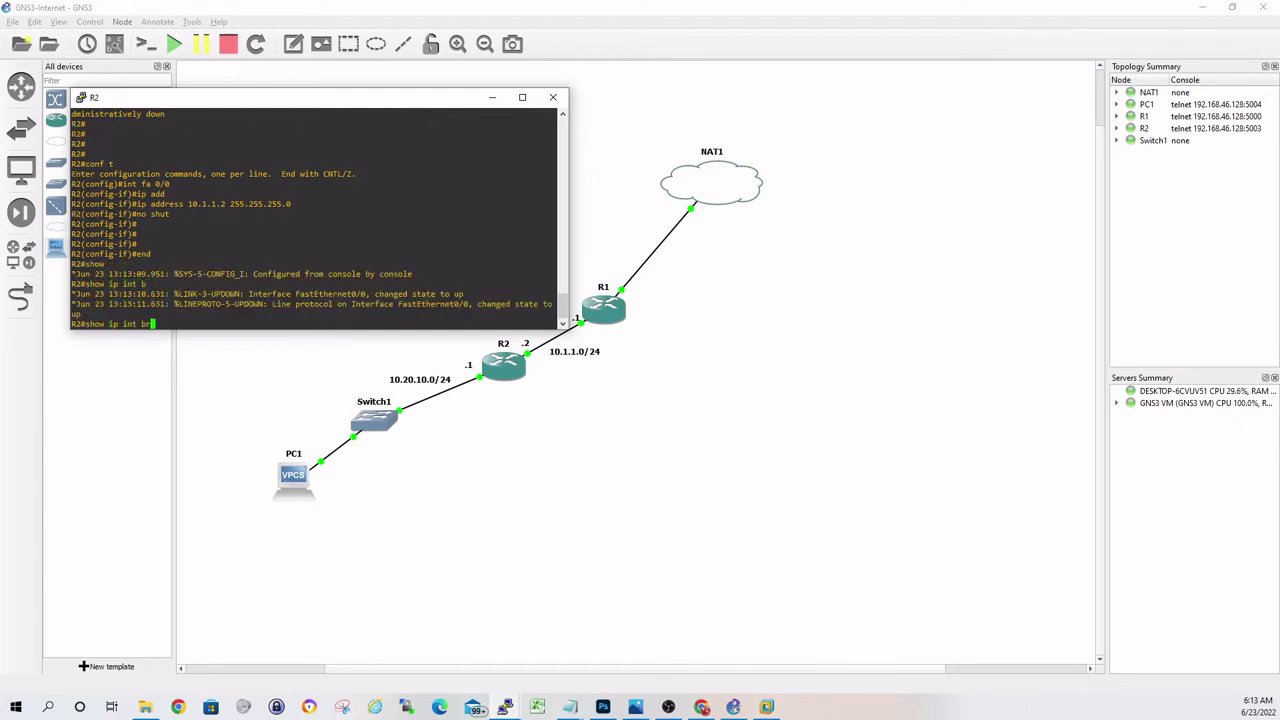
{"action": "key", "text": "Return"}
- Ping R1's address 10.1.1.1 from R2 twice to test the link between the routers
{"action": "key", "text": "Return"}
{"action": "key", "text": "Return"}
{"action": "key", "text": "Return"}
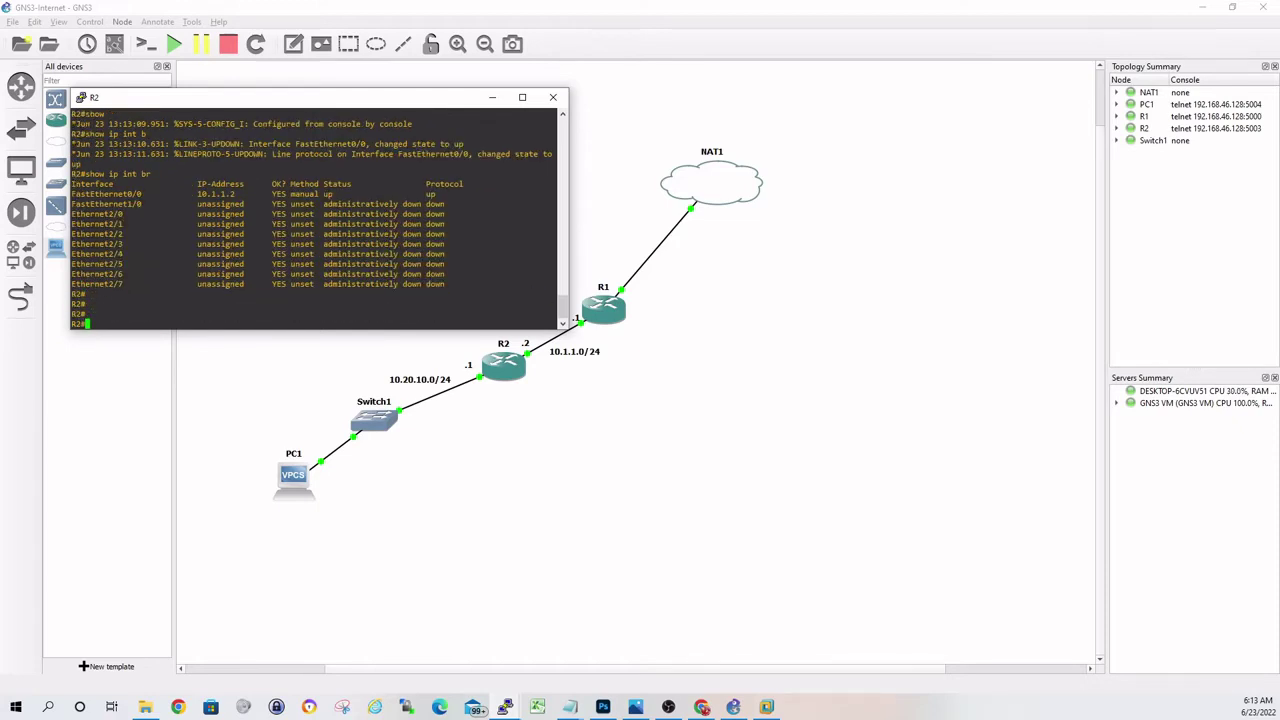
{"action": "type", "text": "ping 10.1.1.1"}
{"action": "key", "text": "Return"}
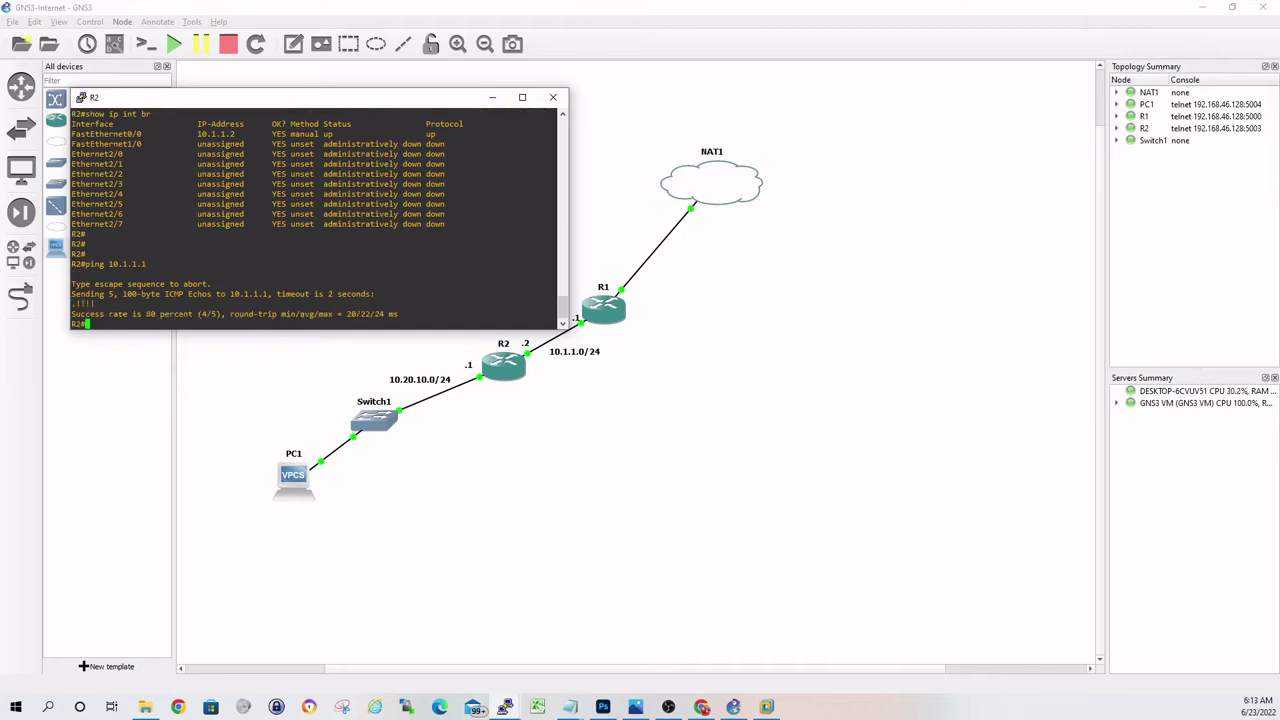
{"action": "key", "text": "Up"}
{"action": "key", "text": "Return"}
{"action": "key", "text": "Return"}
{"action": "key", "text": "Return"}
{"action": "key", "text": "Return"}
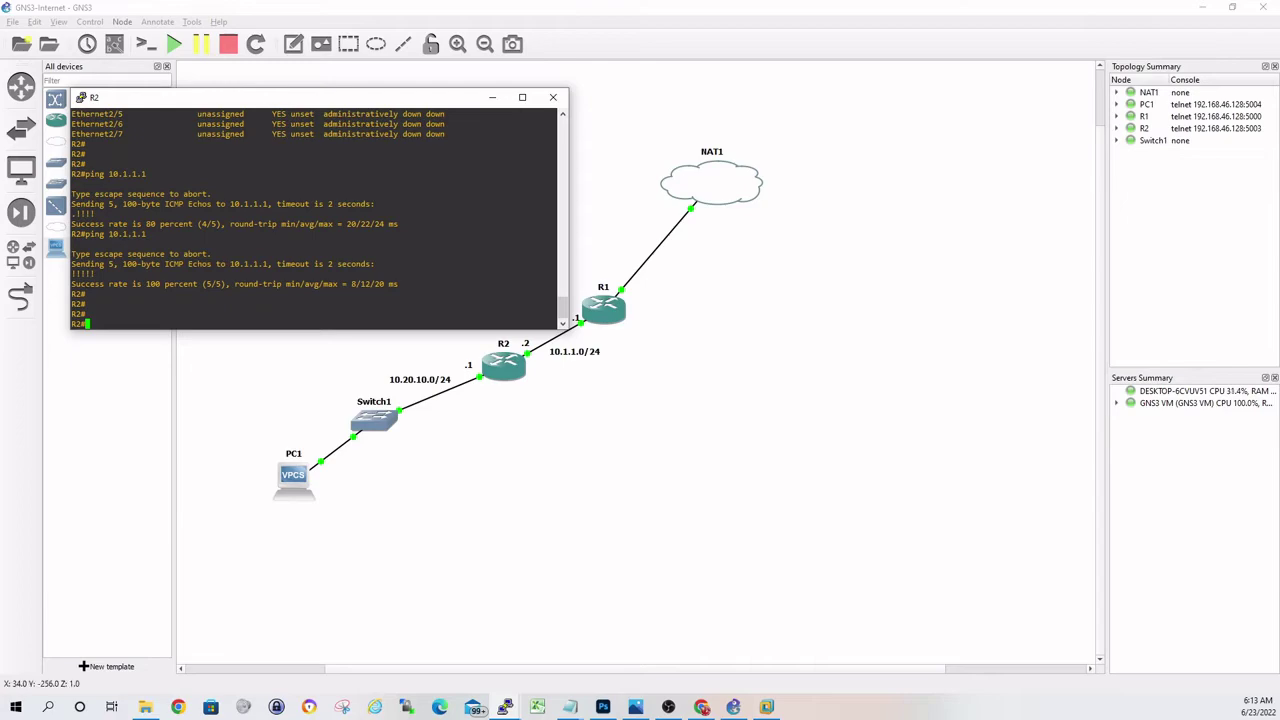
- Bring R1's console forward, leave configuration mode, and list its interfaces with show ip int br
{"action": "left_click", "coordinate": [505, 707]}
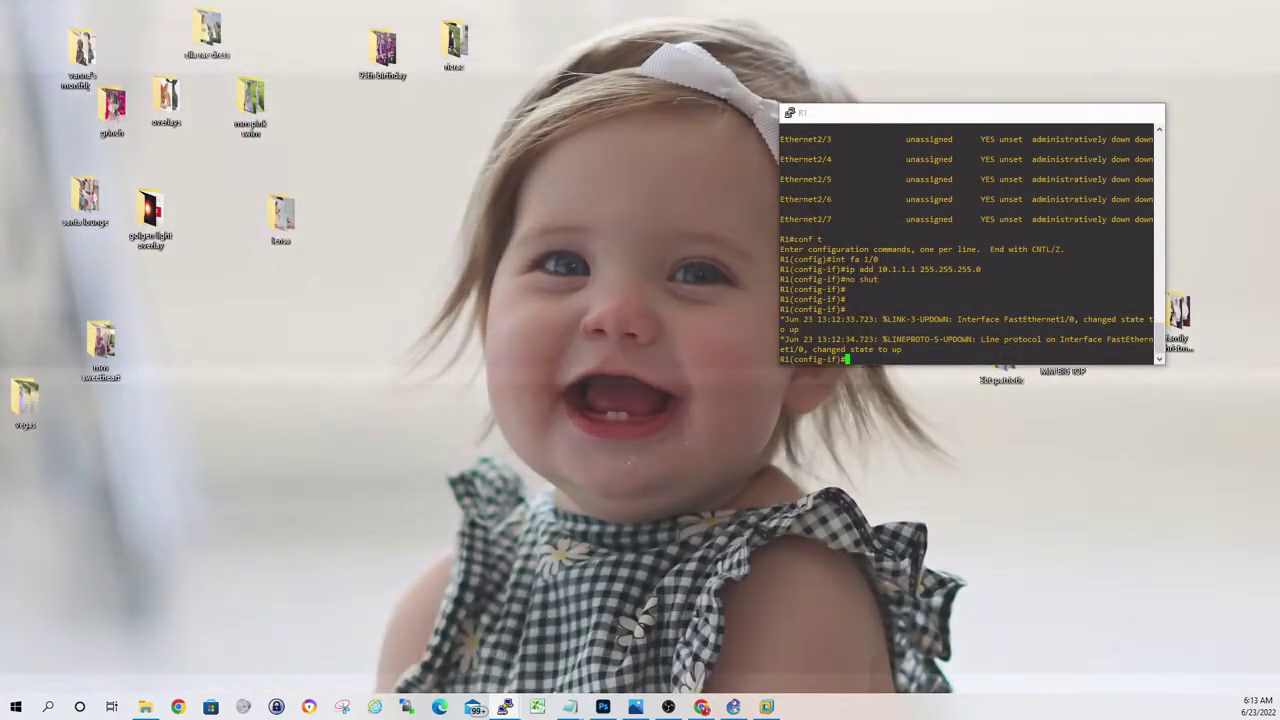
{"action": "left_click", "coordinate": [548, 650]}
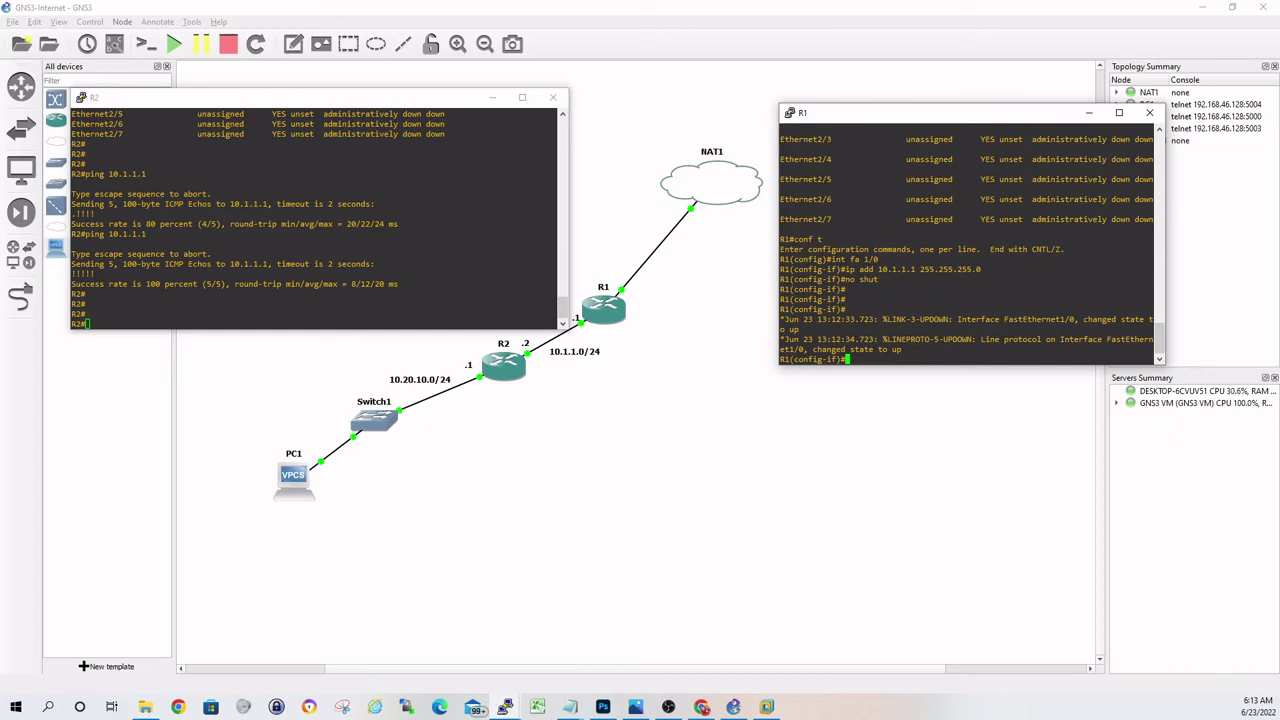
{"action": "key", "text": "Return"}
{"action": "key", "text": "Return"}
{"action": "type", "text": "end"}
{"action": "key", "text": "Return"}
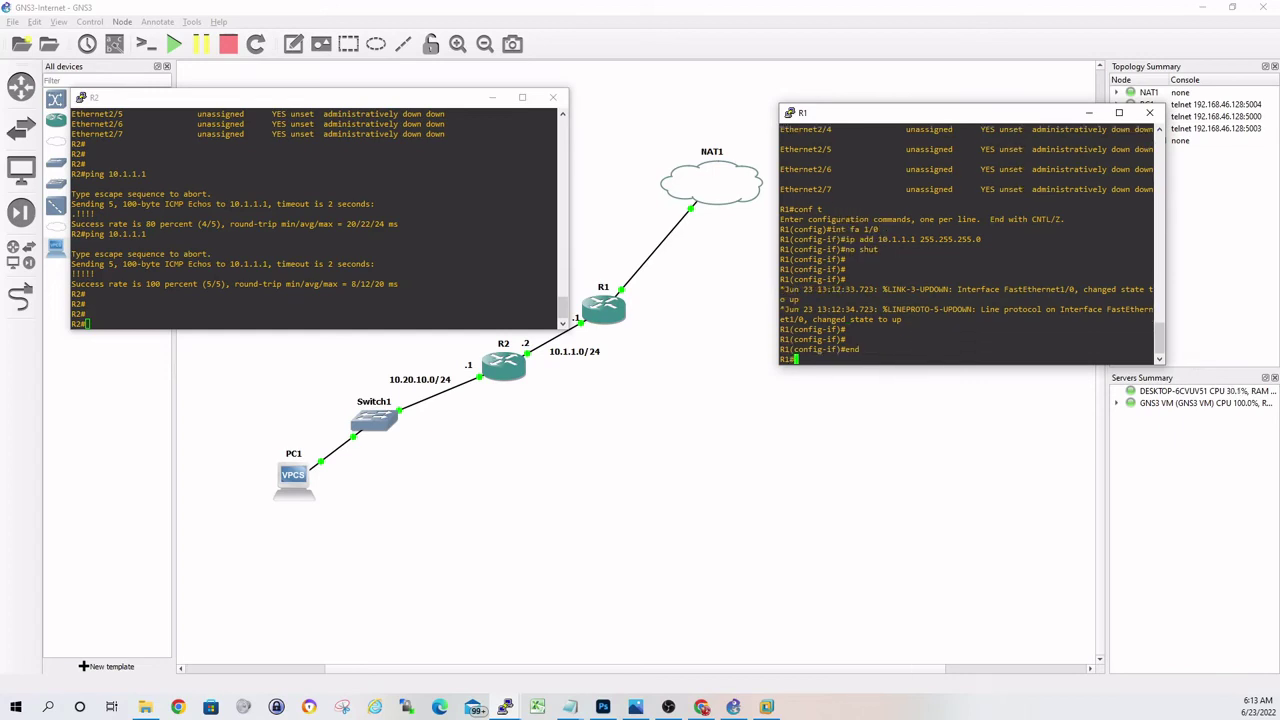
{"action": "type", "text": "show ip int br"}
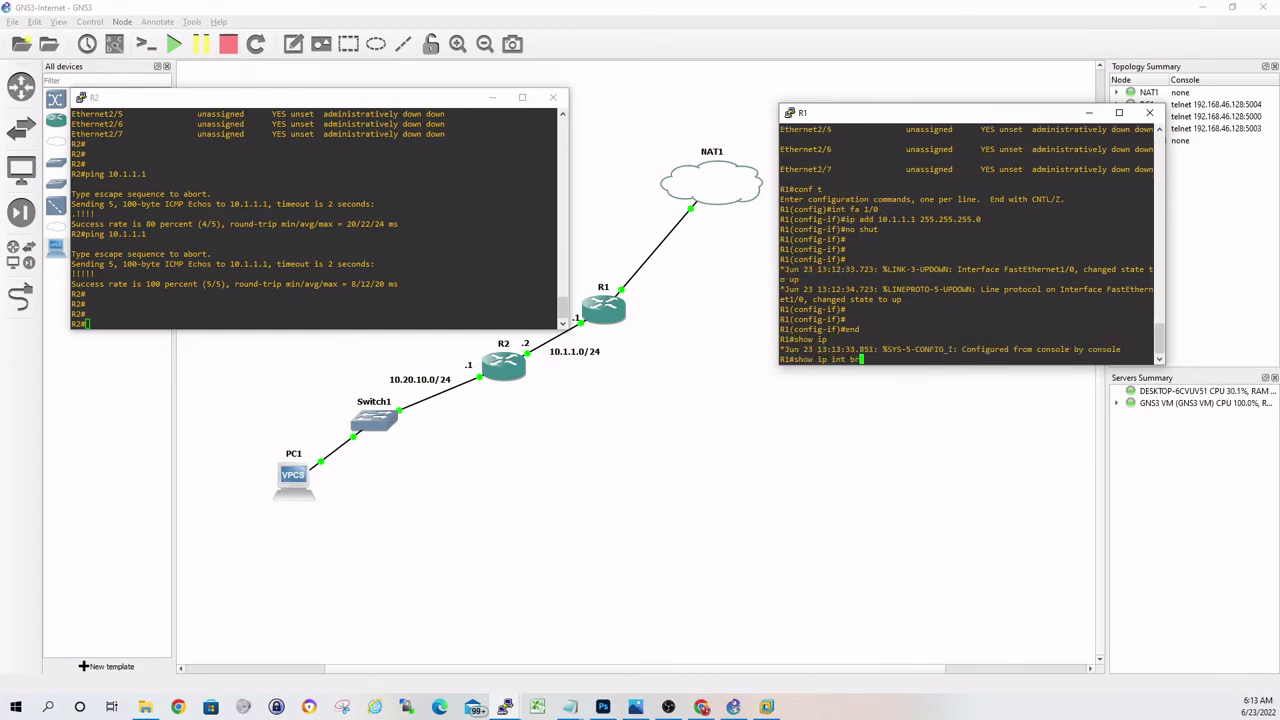
{"action": "key", "text": "Return"}
- Ping R1's NAT-side address 192.168.122.130 from R2
{"action": "double_click", "coordinate": [350, 234]}
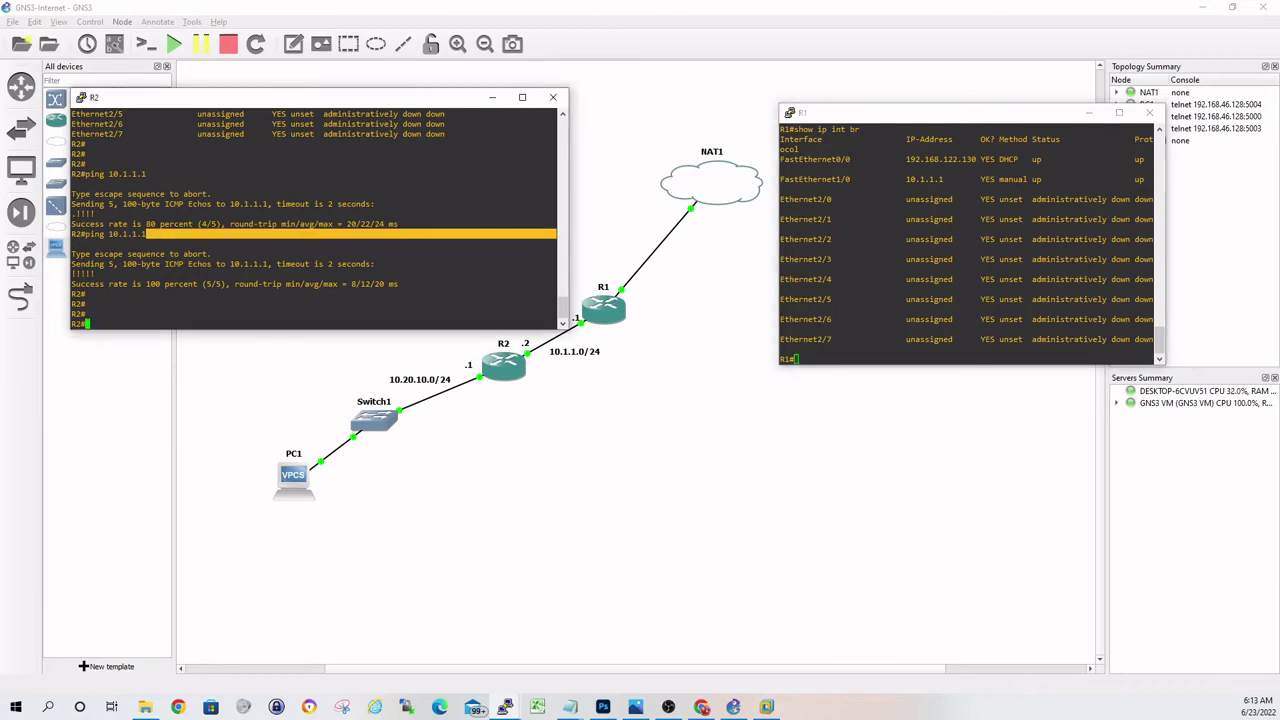
{"action": "type", "text": "ping 192.168.122.130"}
{"action": "key", "text": "Return"}
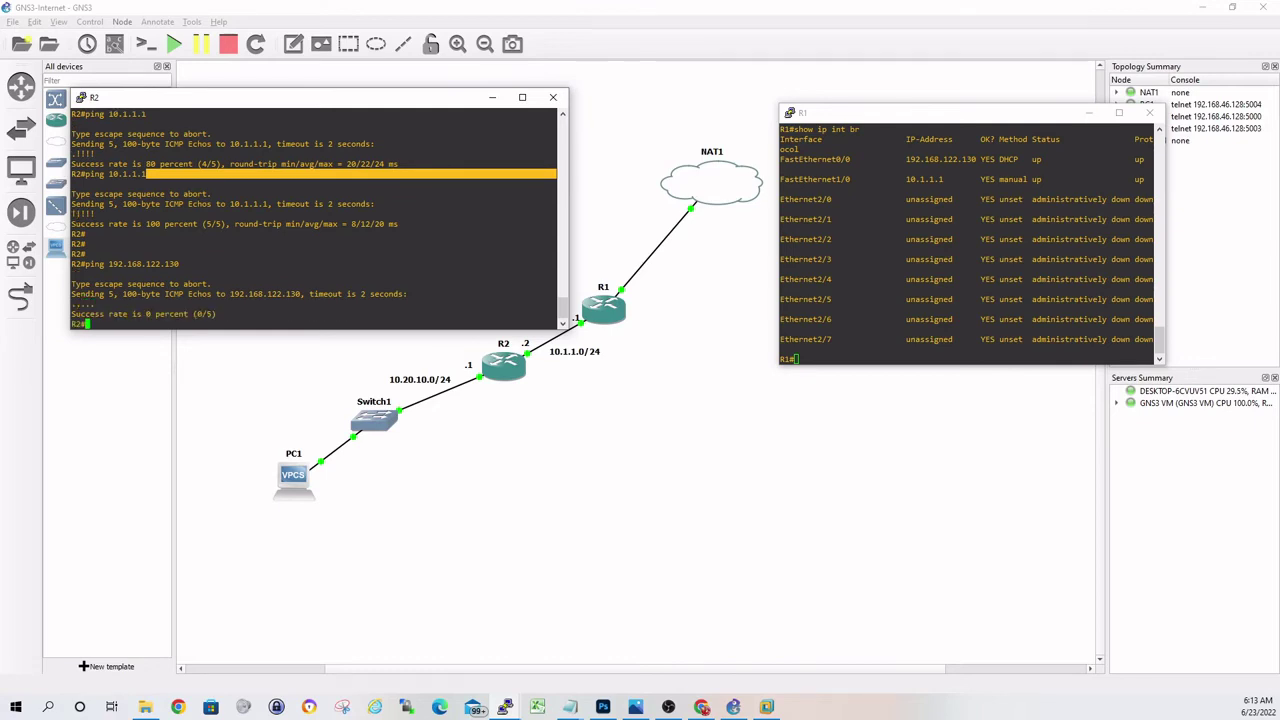
{"action": "key", "text": "Return"}
{"action": "key", "text": "Return"}
{"action": "key", "text": "Return"}
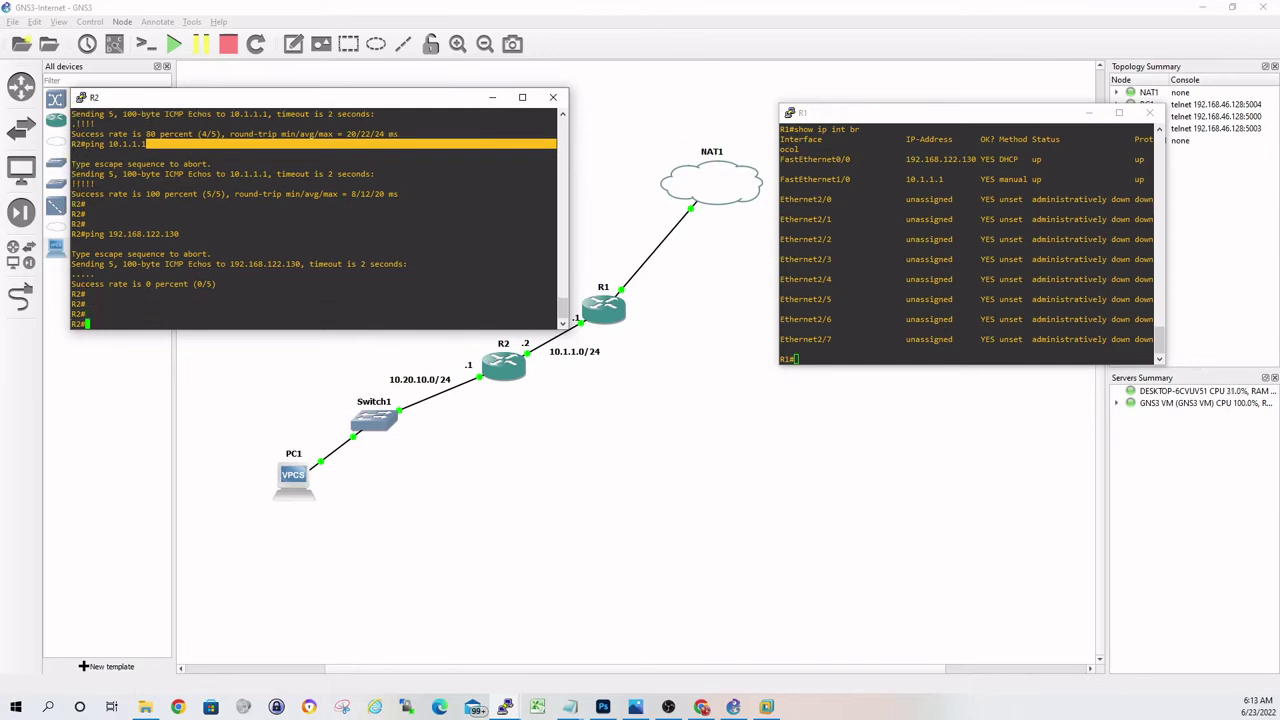
- Configure a default route on R2 with ip route 0.0.0.0 0.0.0.0 10.1.1.1, and leave configuration mode
{"action": "type", "text": "conf t"}
{"action": "key", "text": "Return"}
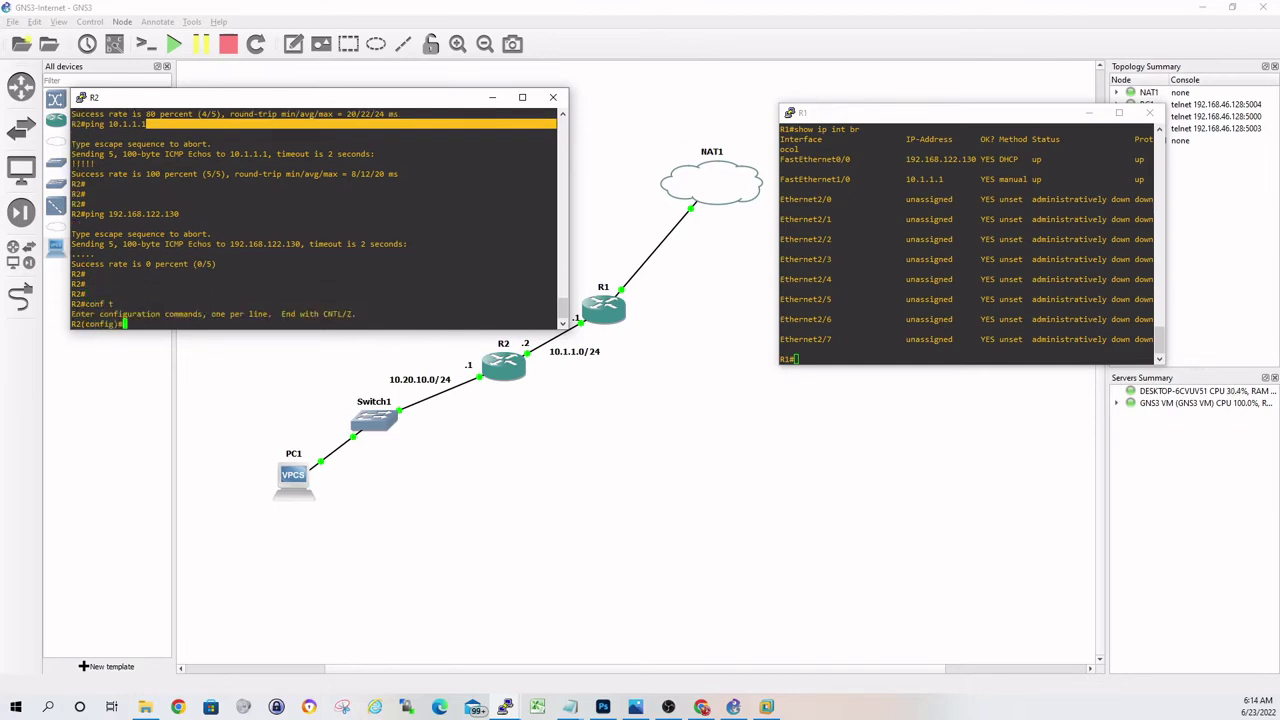
{"action": "type", "text": "ip rout"}
{"action": "key", "text": "Tab"}
{"action": "type", "text": "0.0.0."}
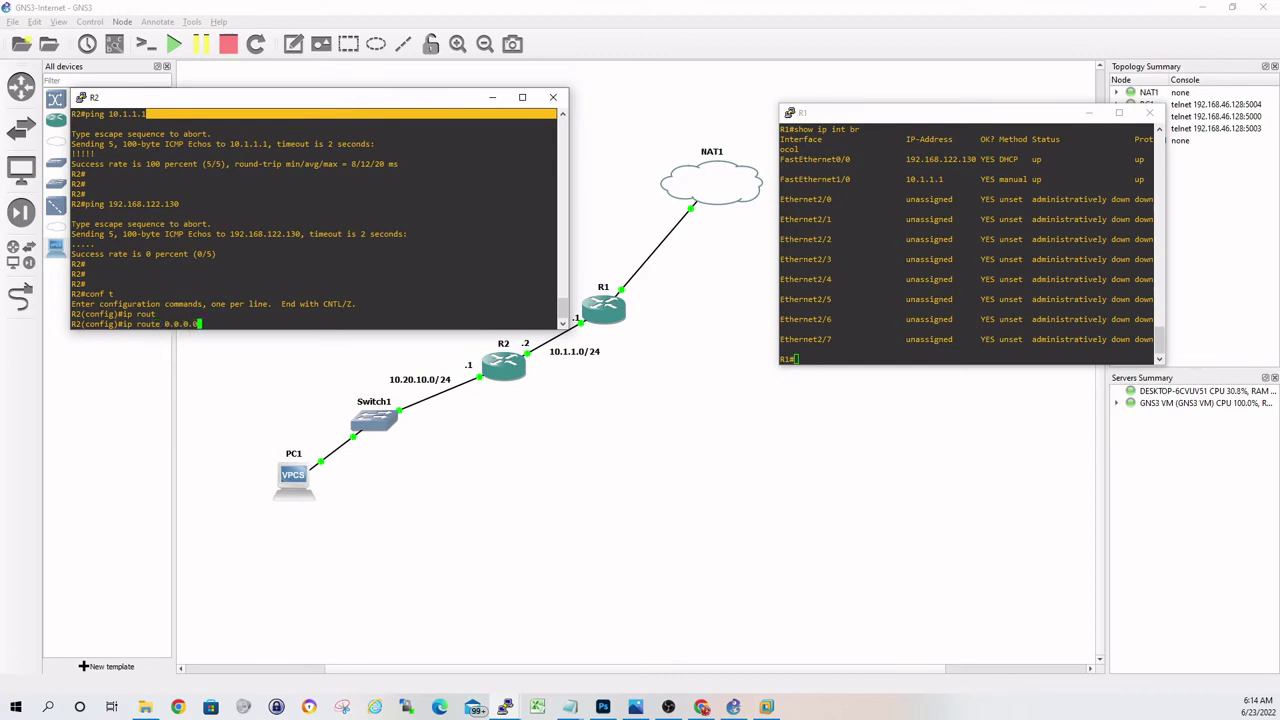
{"action": "type", "text": "0.0.0.0 10.1.1.1"}
{"action": "key", "text": "Return"}
{"action": "key", "text": "Return"}
{"action": "key", "text": "Return"}
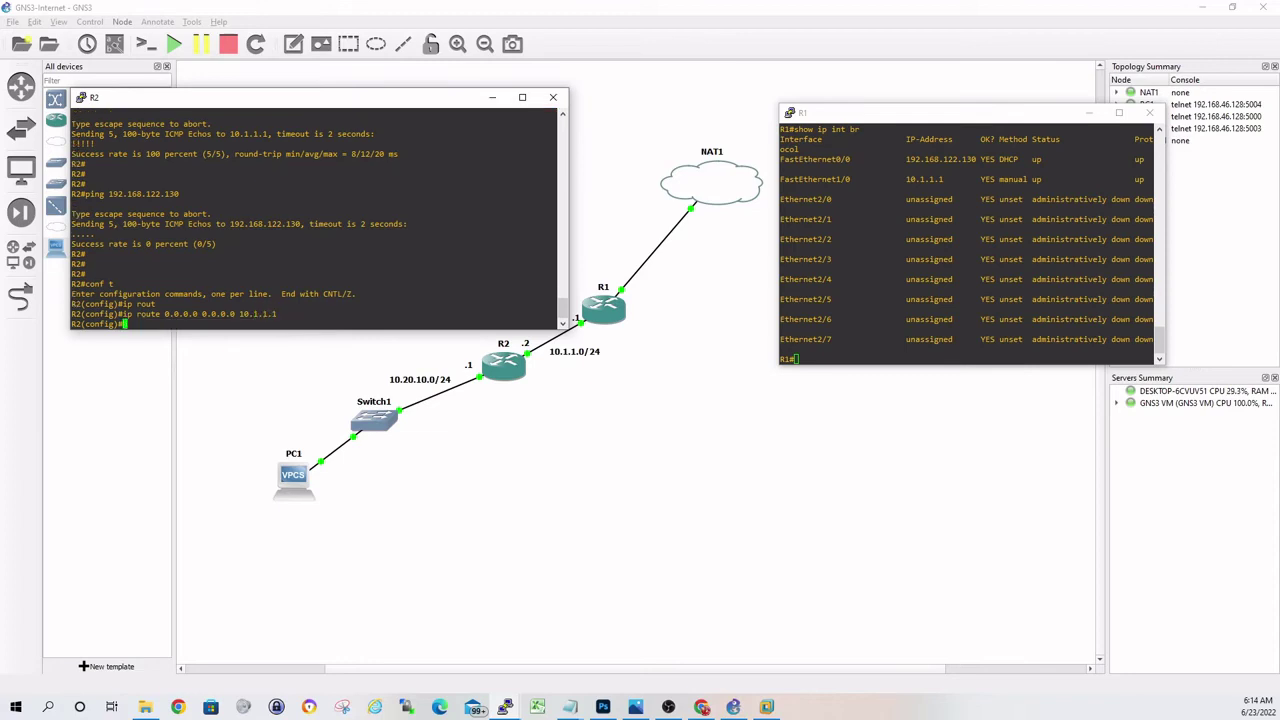
{"action": "type", "text": "end"}
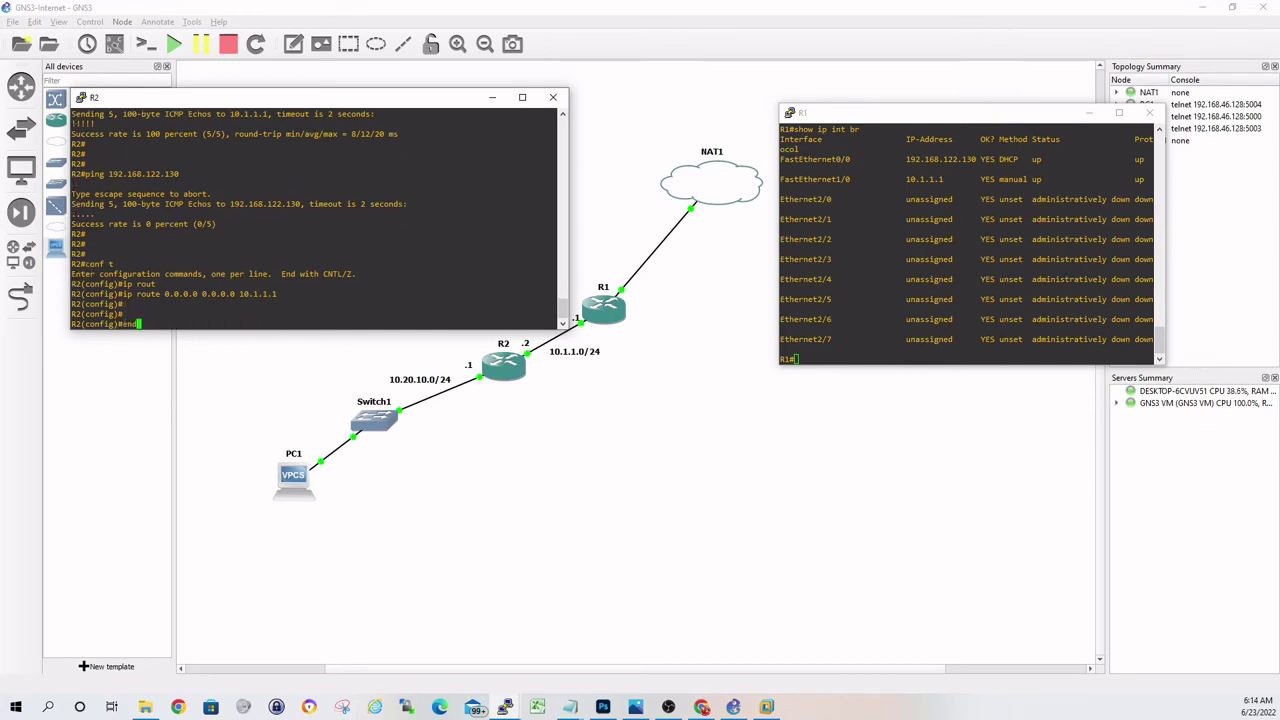
{"action": "key", "text": "Return"}
- Ping 192.168.122.130 from R2 again to test the default route
{"action": "type", "text": "ping 192.168.122.130"}
{"action": "key", "text": "Return"}
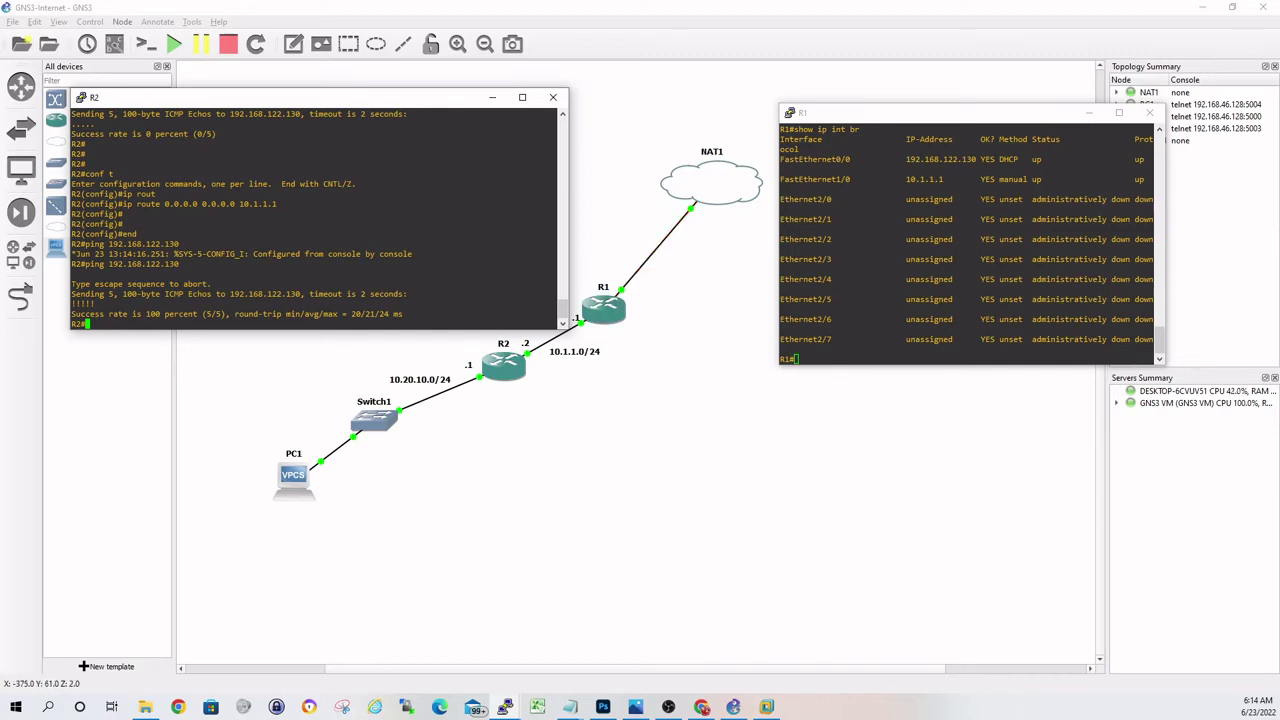
{"action": "key", "text": "Return"}
{"action": "key", "text": "Return"}
{"action": "key", "text": "Return"}
- Ping the internet address 8.8.8.8 from R1
{"action": "left_click", "coordinate": [936, 350]}
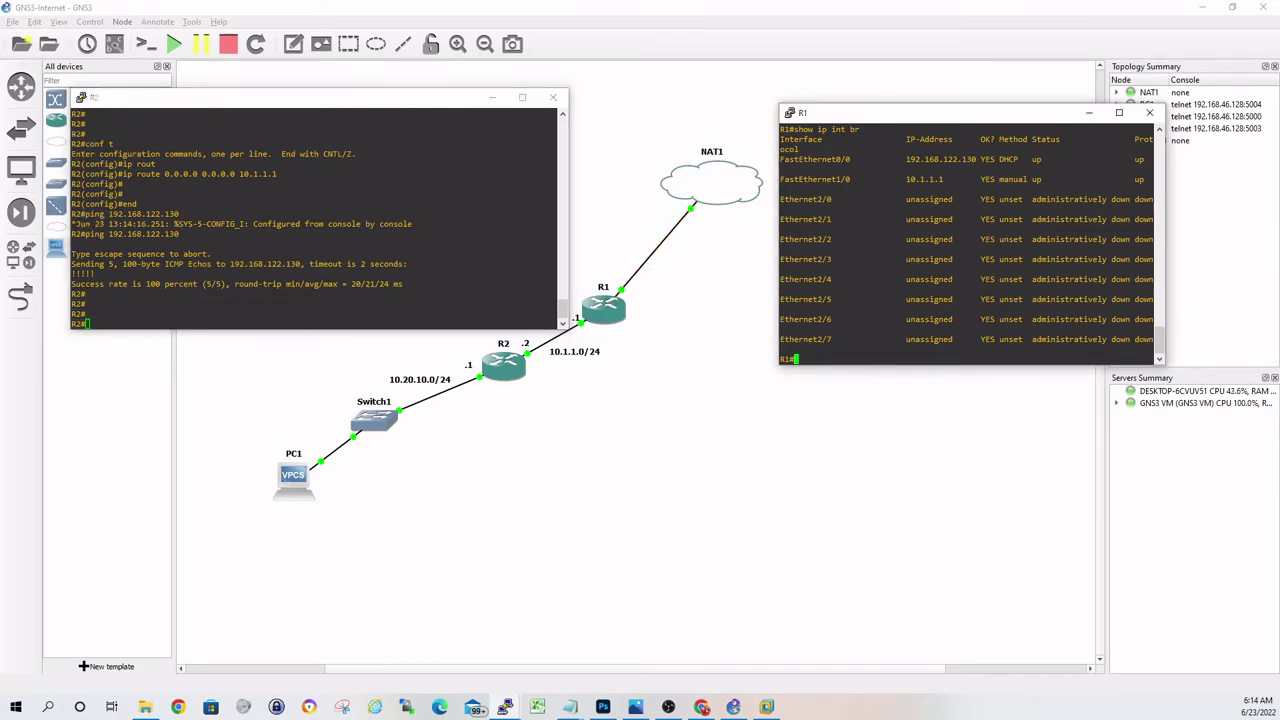
{"action": "type", "text": "ping 8.8.8.8"}
{"action": "key", "text": "Return"}
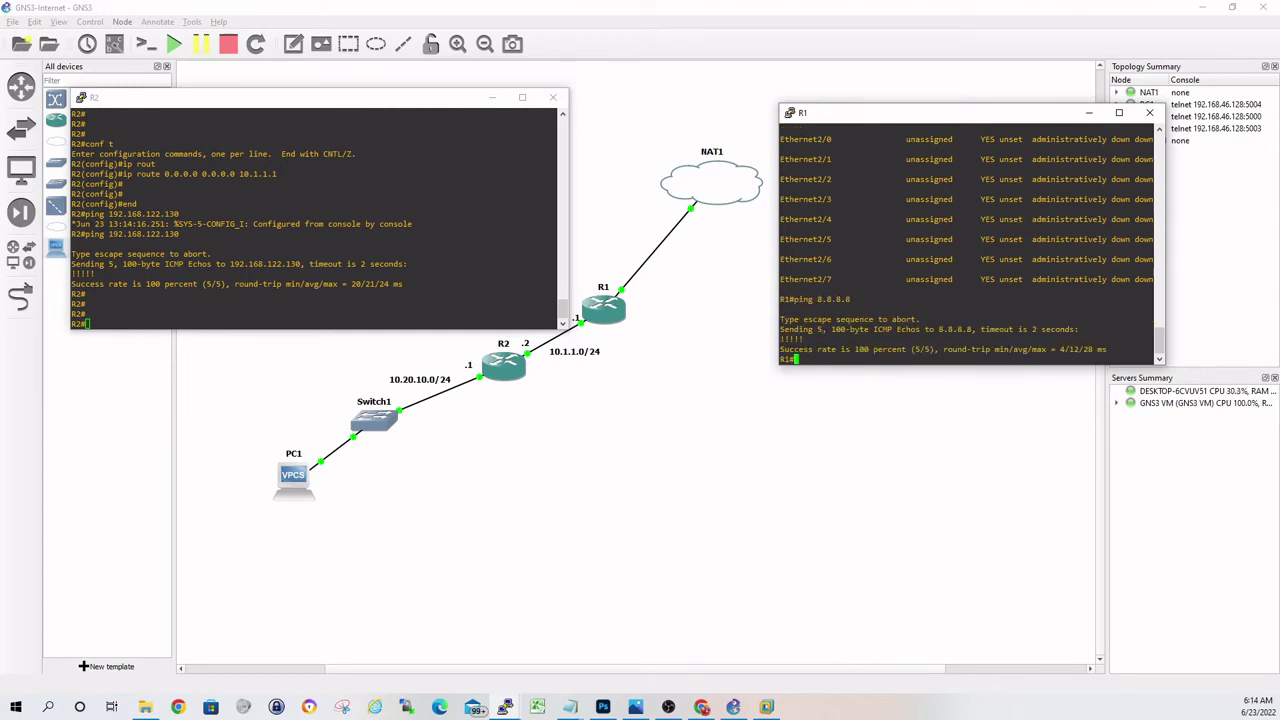
- Ping the internet address 8.8.8.8 from R2
{"action": "left_click", "coordinate": [330, 304]}
{"action": "type", "text": "ping 8.8"}
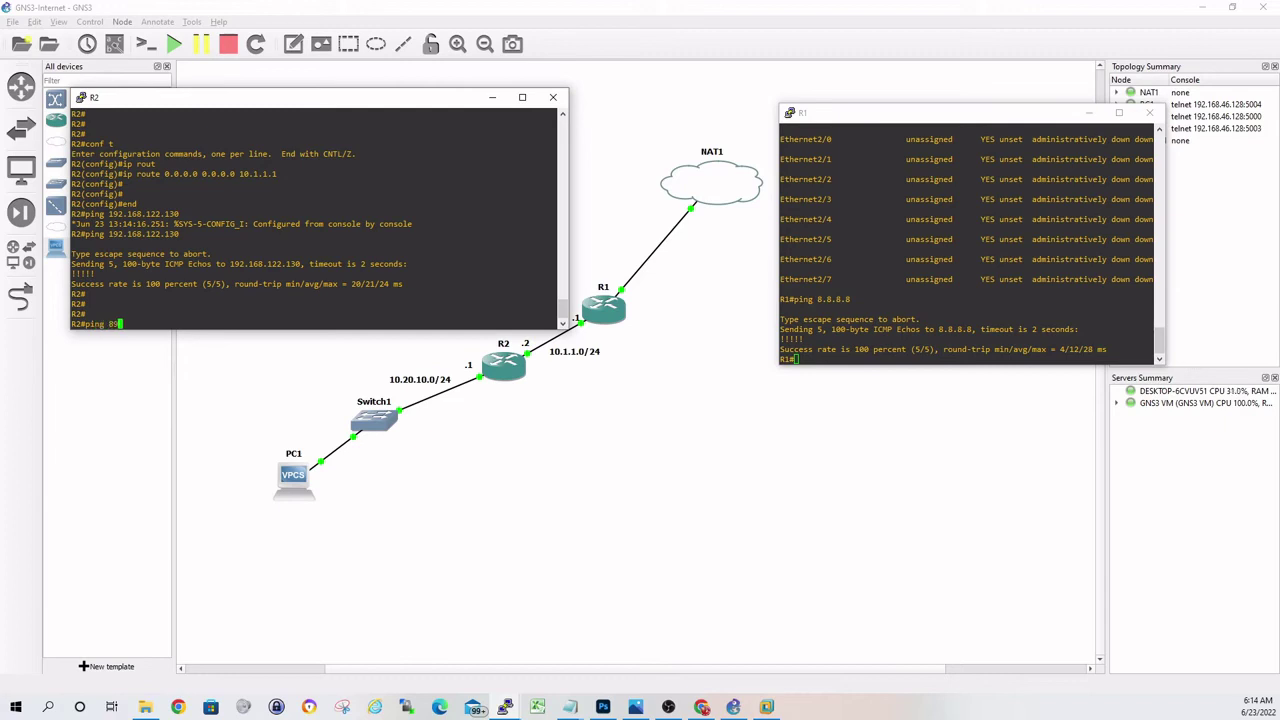
{"action": "type", "text": ".8.8."}
{"action": "key", "text": "Return"}
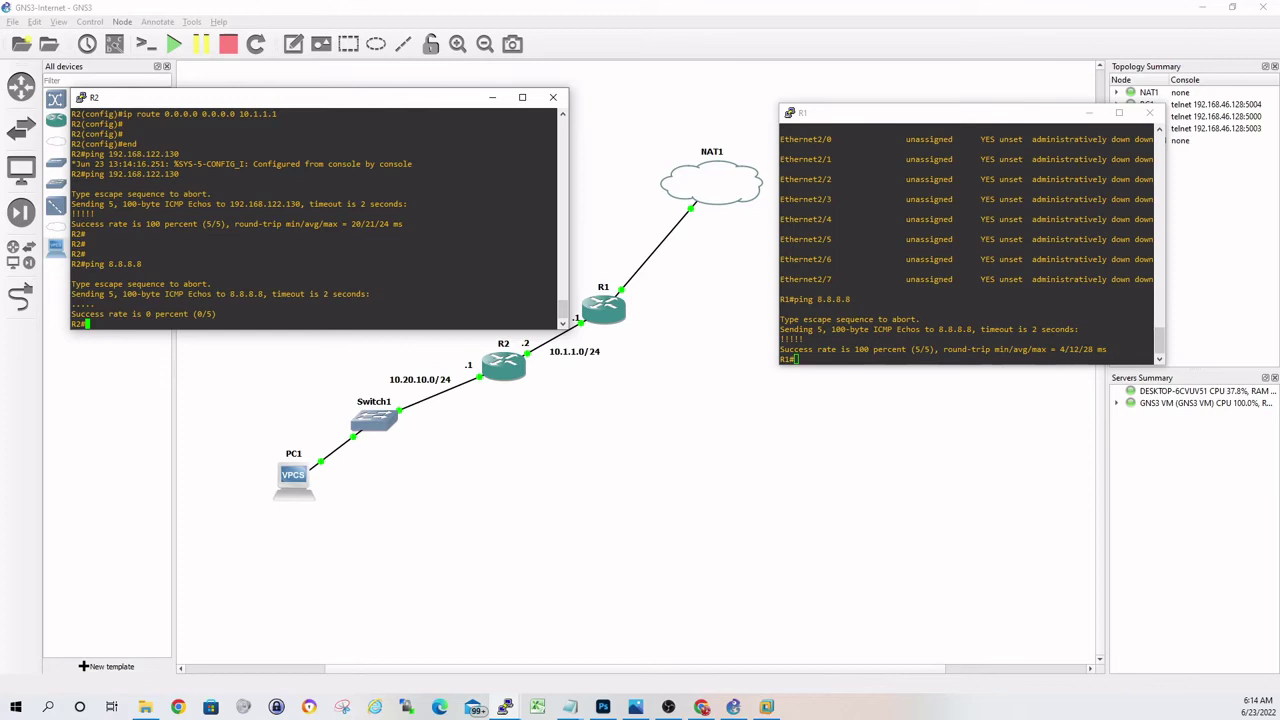
- Bring the topology window forward, and reopen the R2 and R1 consoles over it
{"action": "left_click", "coordinate": [880, 320]}
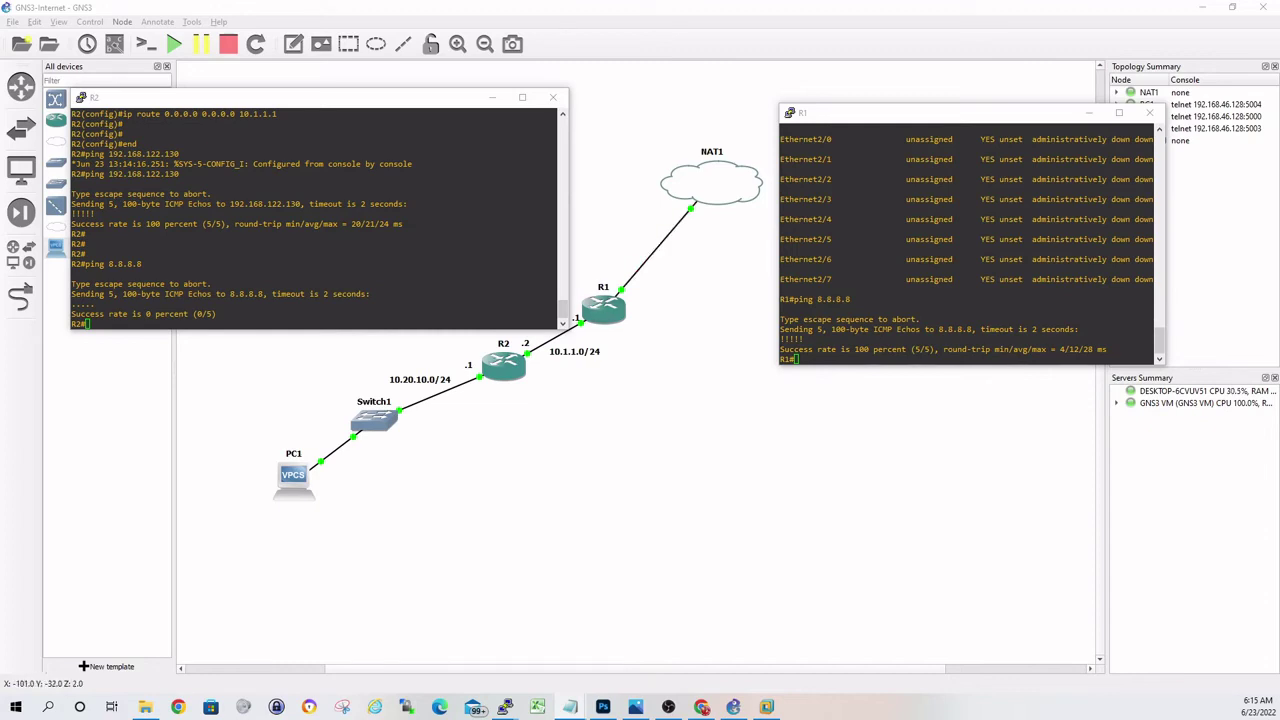
{"action": "left_click", "coordinate": [587, 342]}
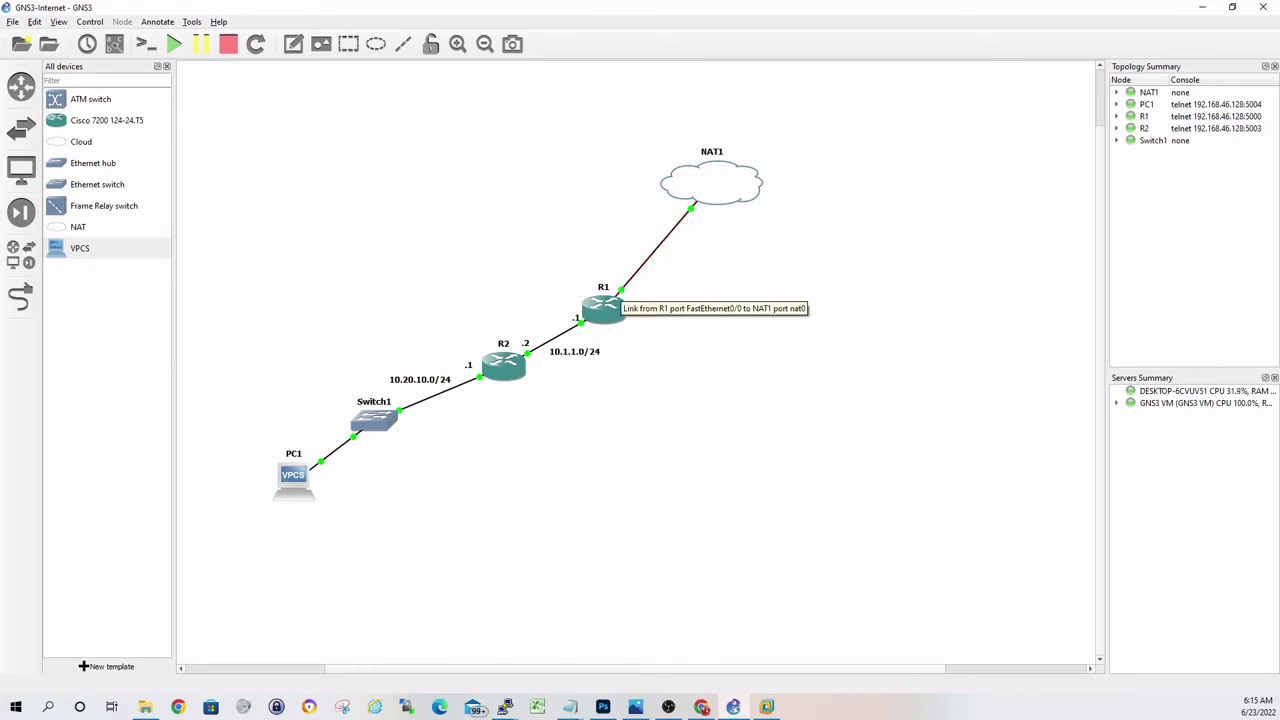
{"action": "left_click", "coordinate": [505, 707]}
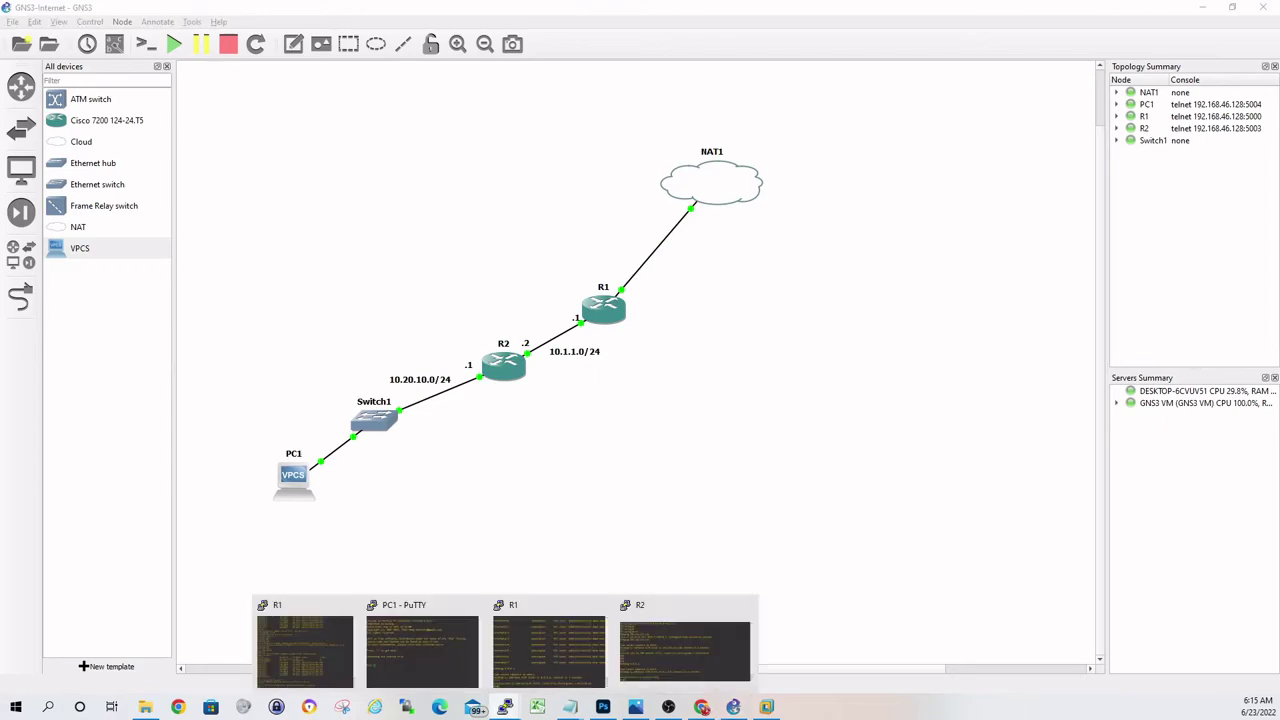
{"action": "left_click", "coordinate": [690, 645]}
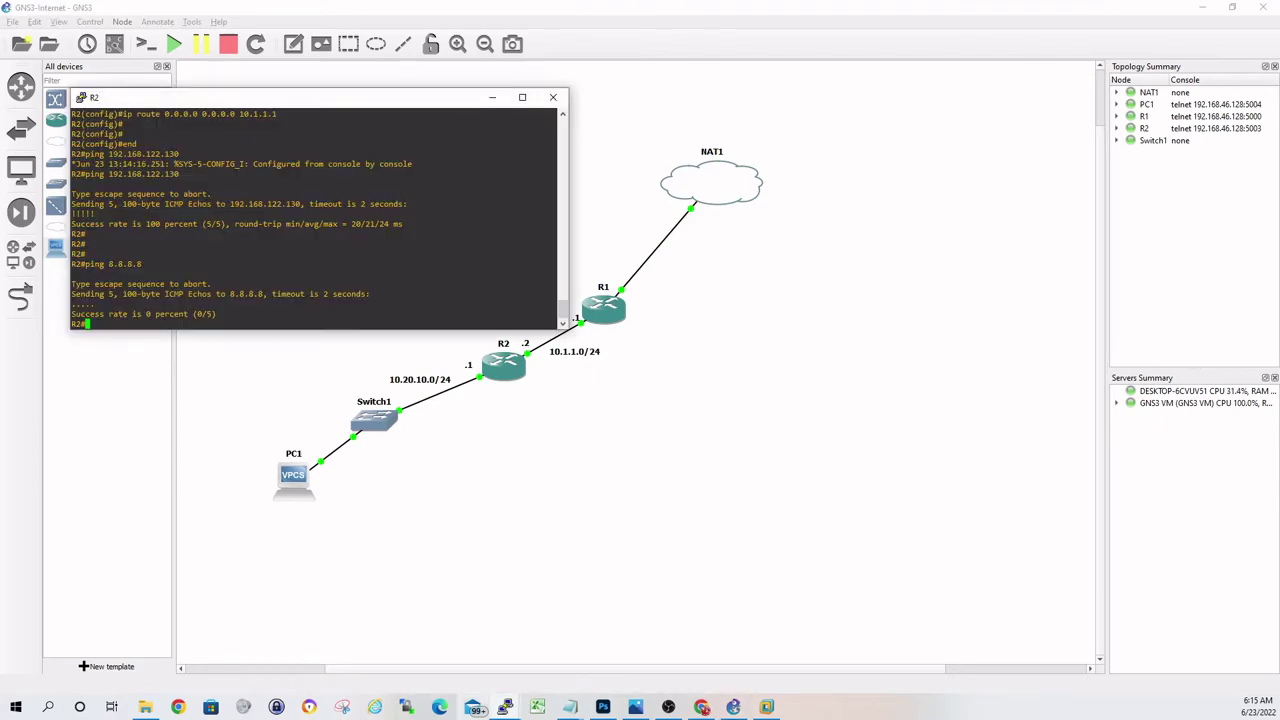
{"action": "mouse_move", "coordinate": [505, 707]}
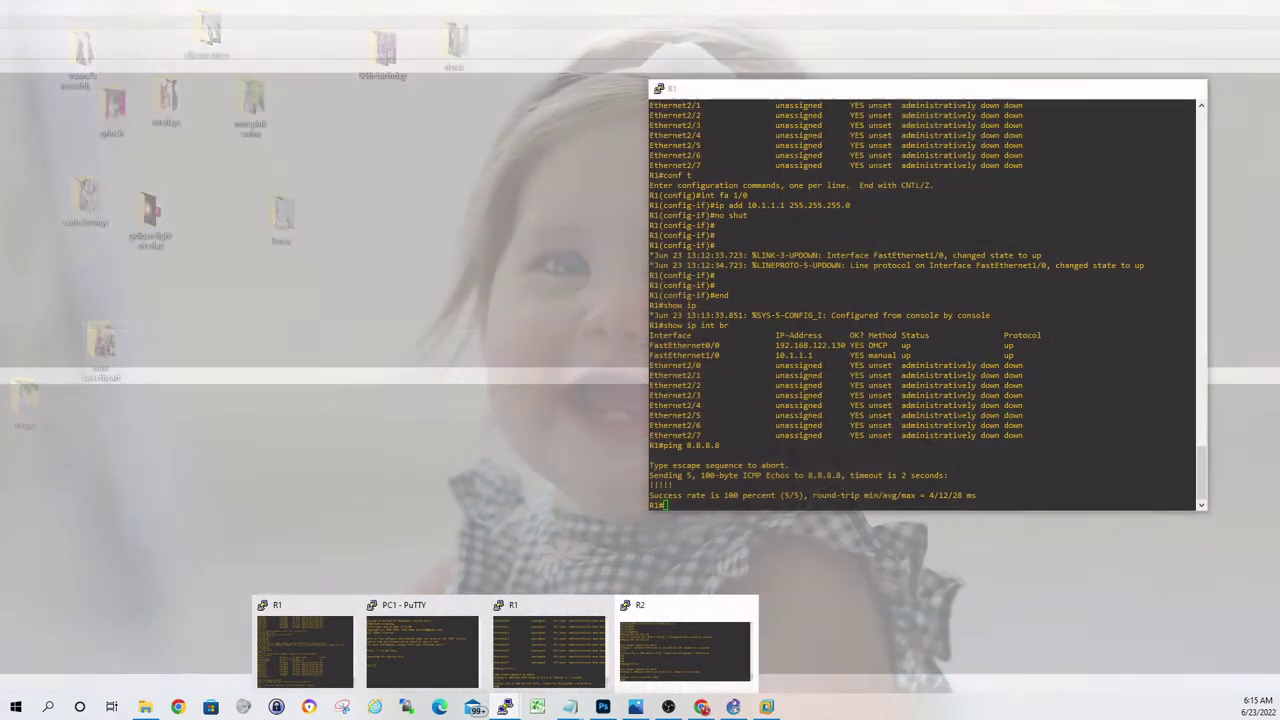
{"action": "left_click", "coordinate": [549, 650]}
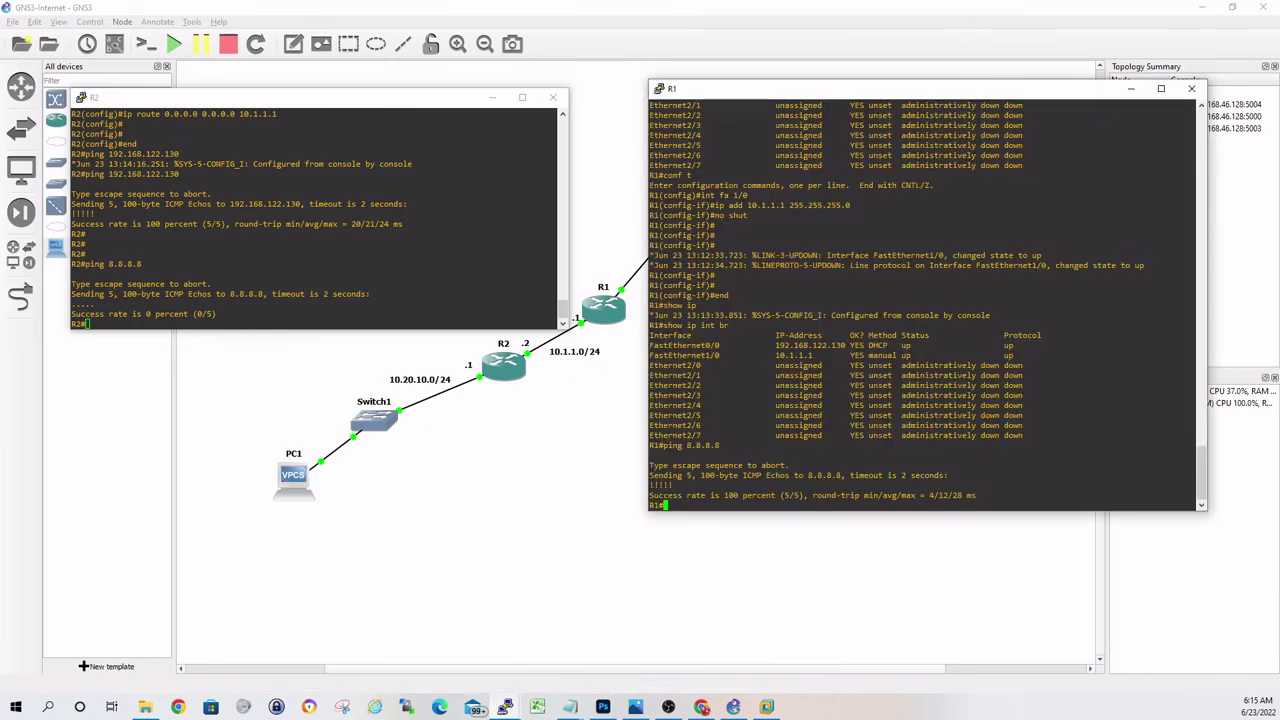
- Enter global configuration mode on R1 with conf t
{"action": "key", "text": "Return"}
{"action": "key", "text": "Return"}
{"action": "key", "text": "Return"}
{"action": "type", "text": "conf t"}
{"action": "key", "text": "Return"}
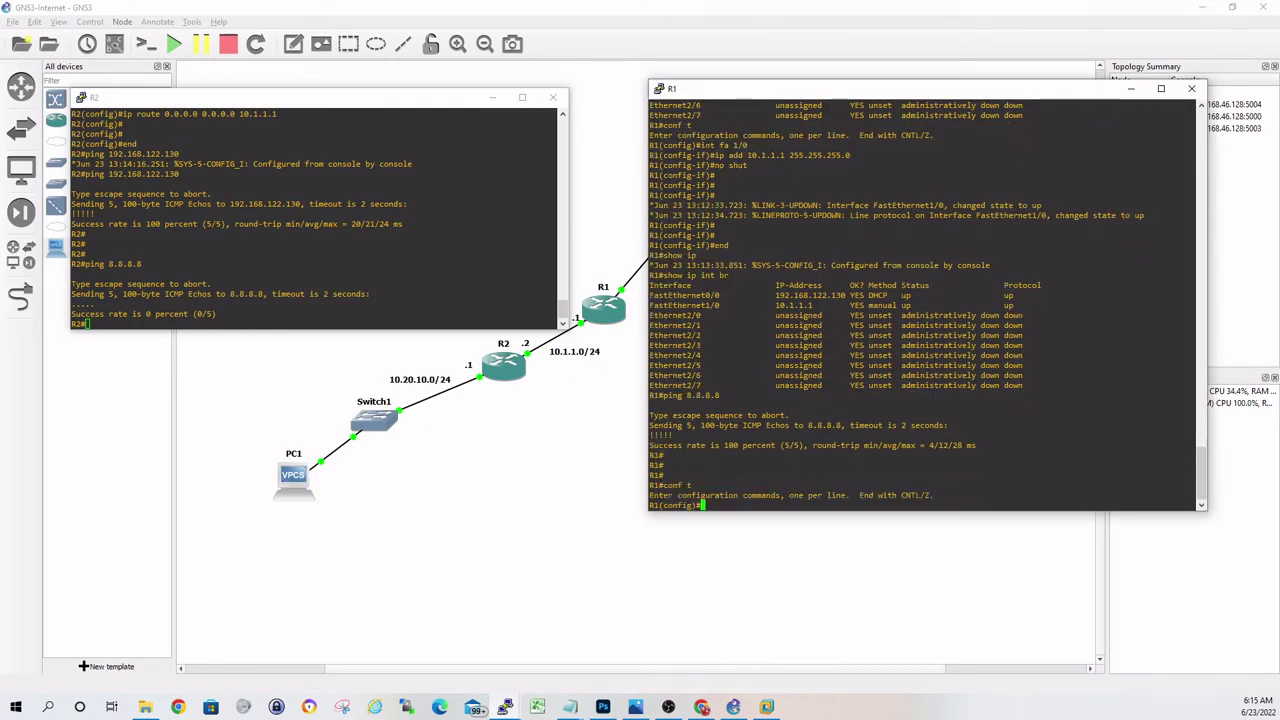
- Set R1's interface fa 1/0 as the NAT inside interface with ip nat inside
{"action": "type", "text": "int fa 1/0"}
{"action": "key", "text": "Return"}
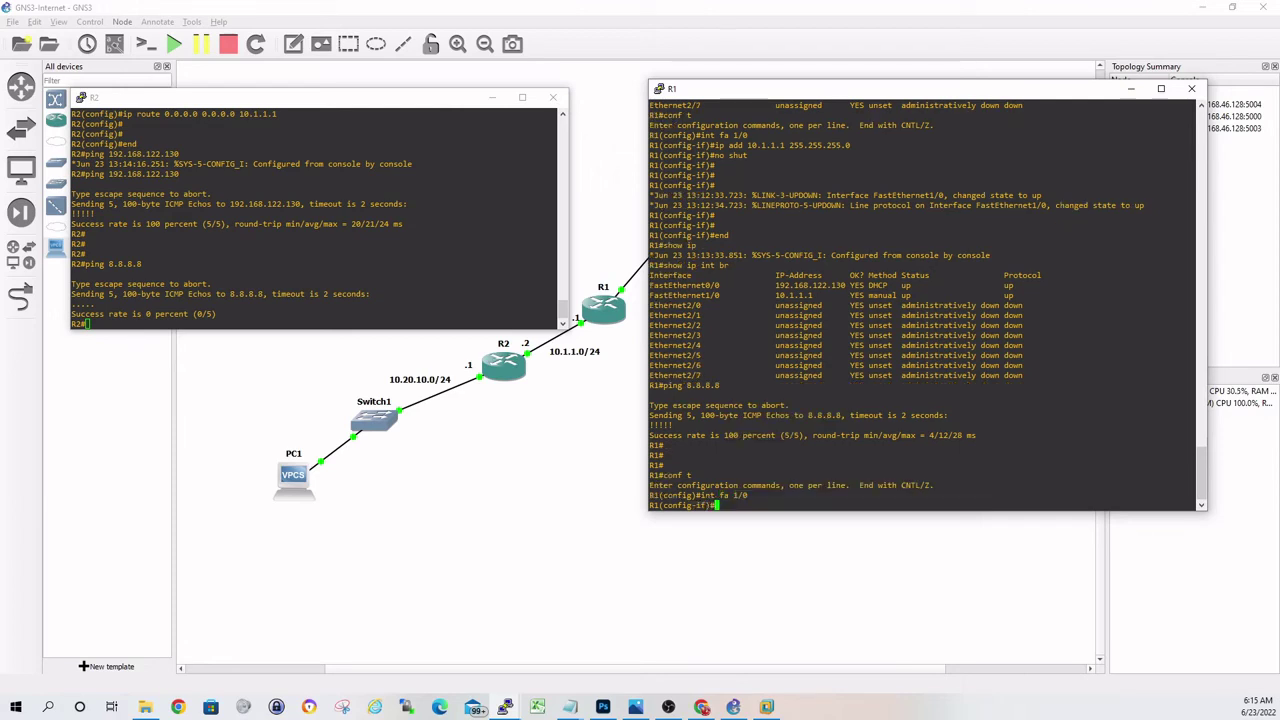
{"action": "type", "text": "do"}
{"action": "key", "text": "BackSpace"}
{"action": "key", "text": "BackSpace"}
{"action": "key", "text": "BackSpace"}
{"action": "left_click_drag", "start_coordinate": [672, 295], "coordinate": [822, 295]}
{"action": "left_click_drag", "start_coordinate": [683, 285], "coordinate": [848, 285]}
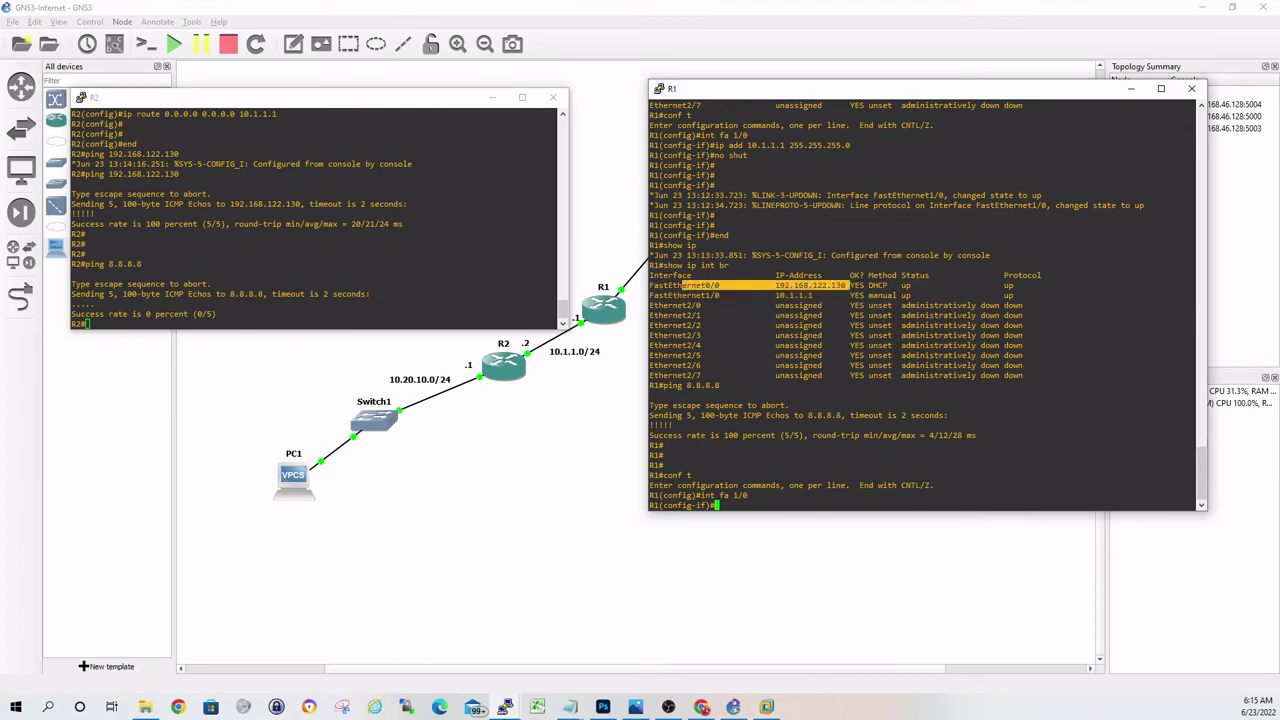
{"action": "left_click", "coordinate": [848, 286]}
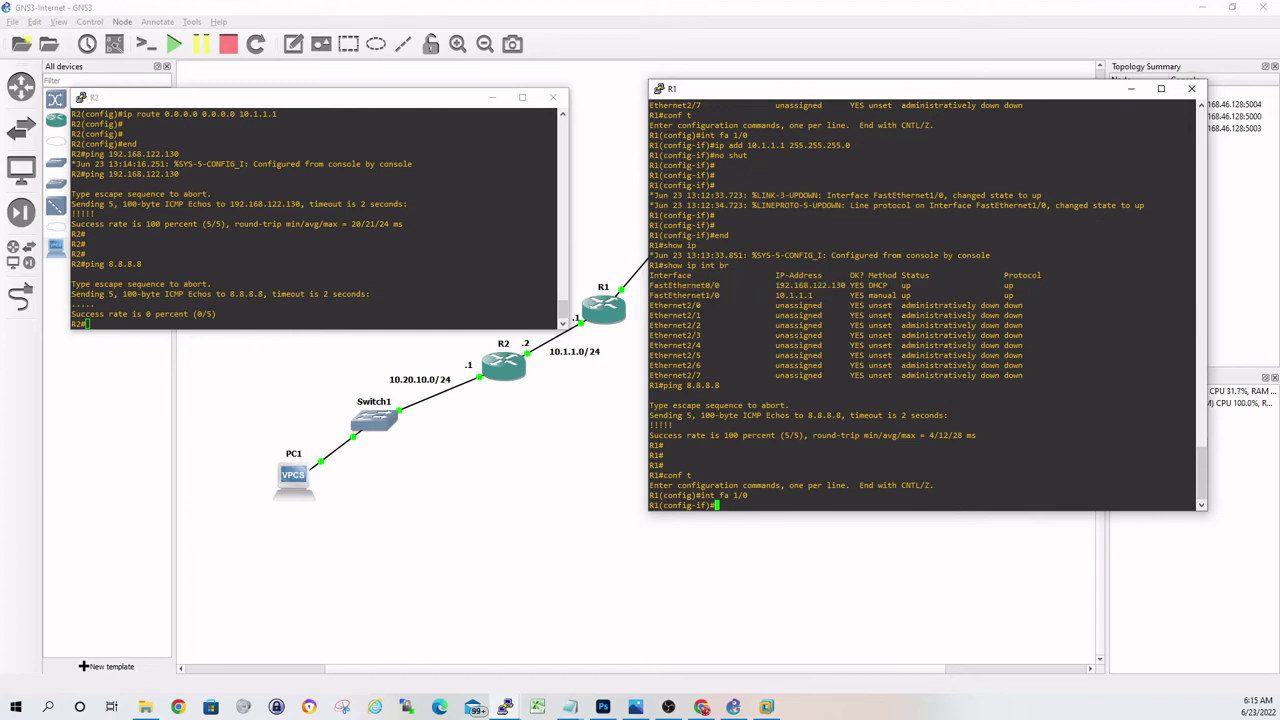
{"action": "type", "text": "ip nat ins"}
{"action": "key", "text": "Tab"}
{"action": "key", "text": "Return"}
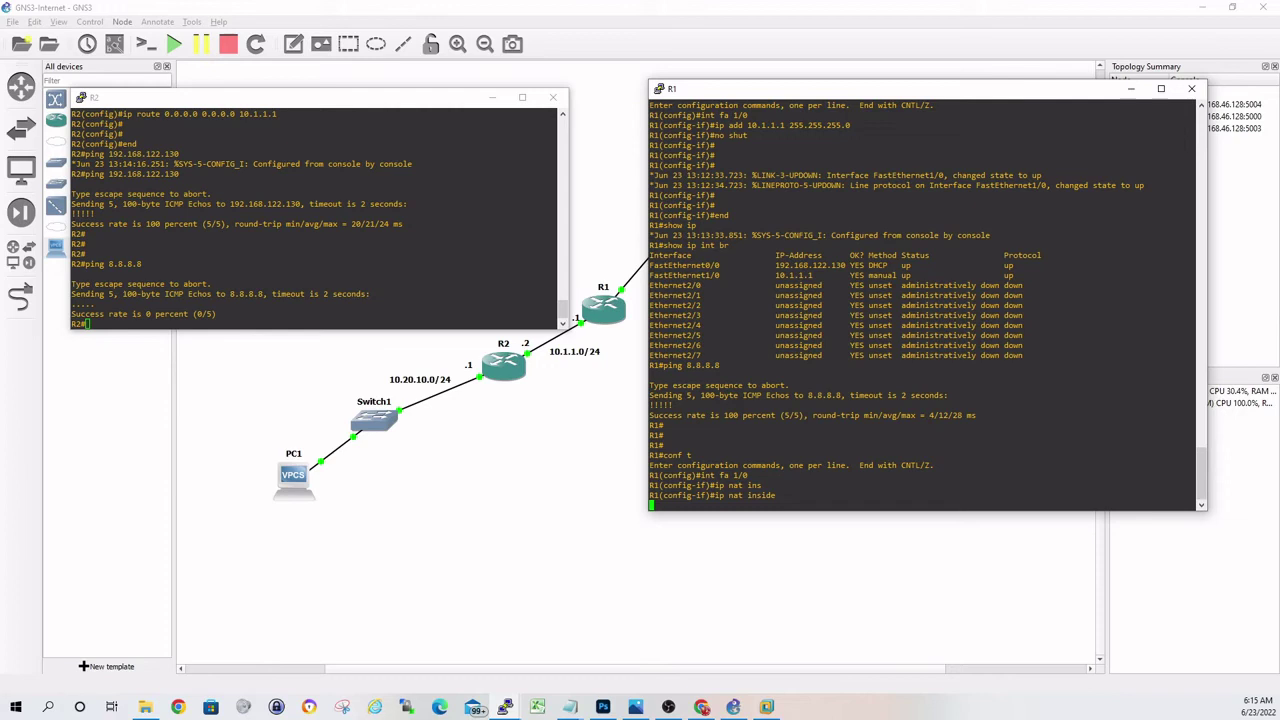
{"action": "key", "text": "Return"}
{"action": "key", "text": "Return"}
{"action": "key", "text": "Return"}
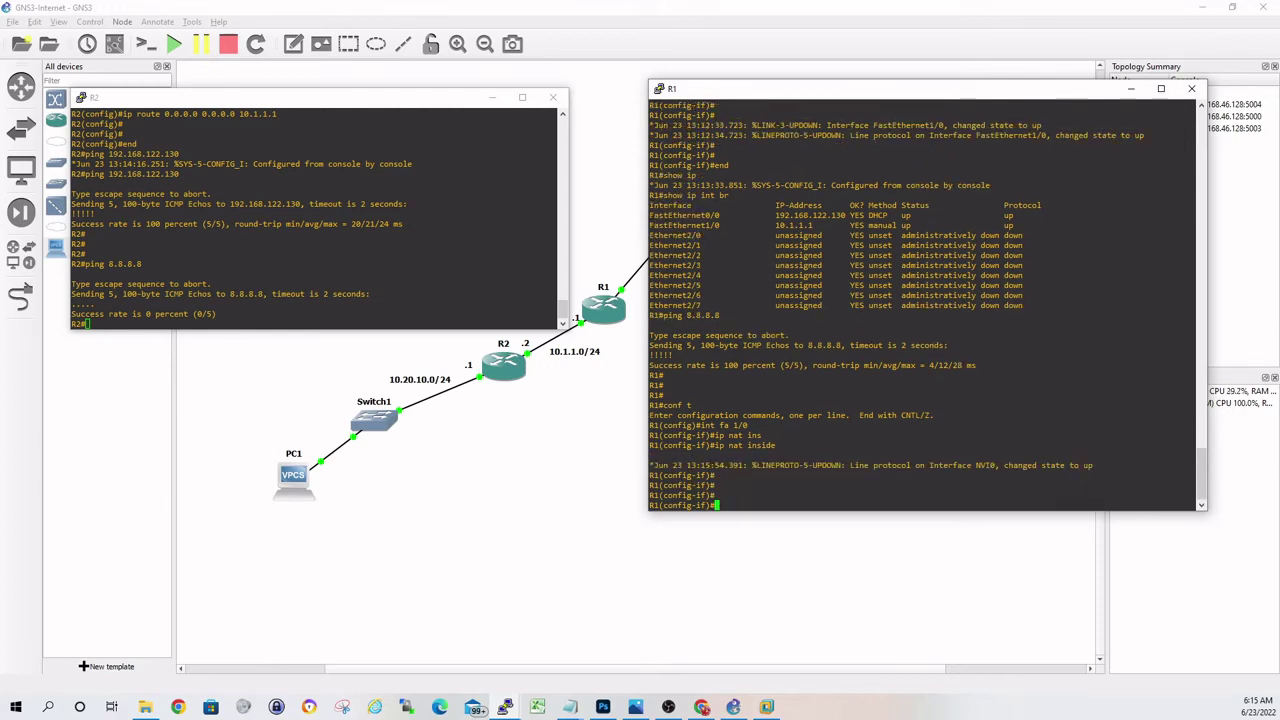
- Set R1's interface fa 0/0 as the NAT outside interface with ip nat outside, and exit interface configuration
{"action": "type", "text": "int fa 0/0"}
{"action": "key", "text": "Return"}
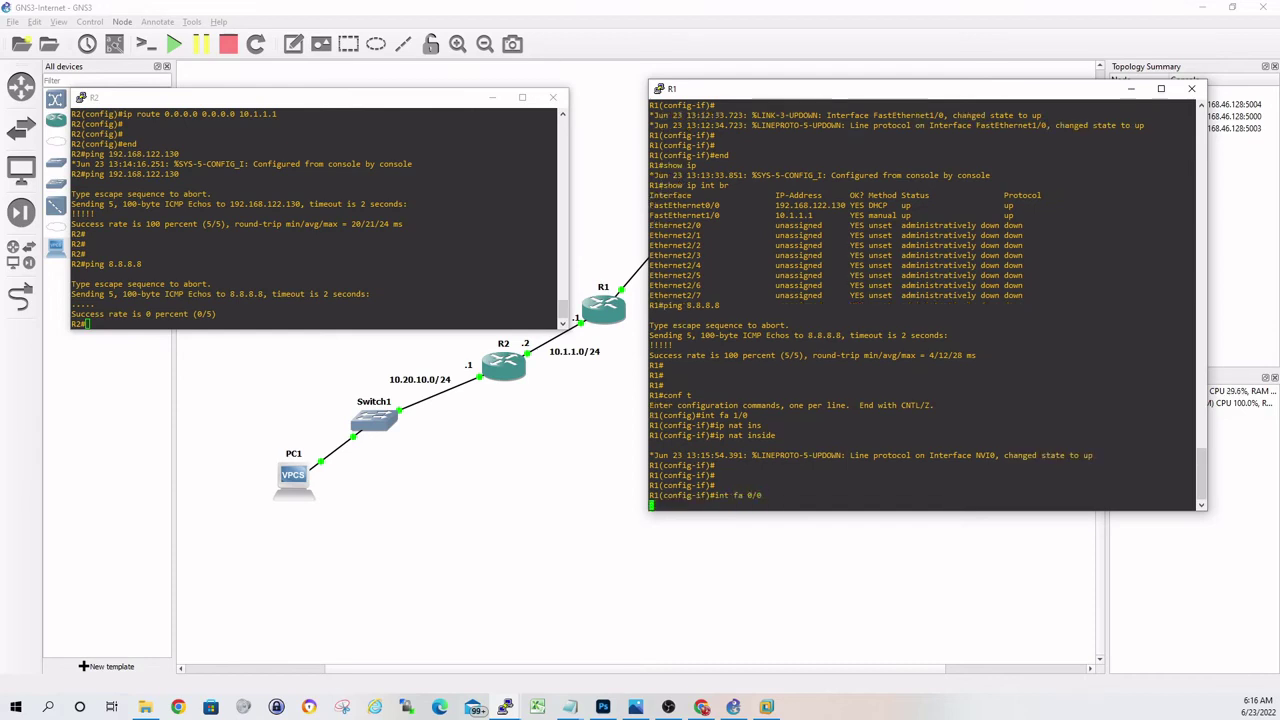
{"action": "type", "text": "ip nat out"}
{"action": "key", "text": "Tab"}
{"action": "key", "text": "Return"}
{"action": "key", "text": "Return"}
{"action": "key", "text": "Return"}
{"action": "key", "text": "Return"}
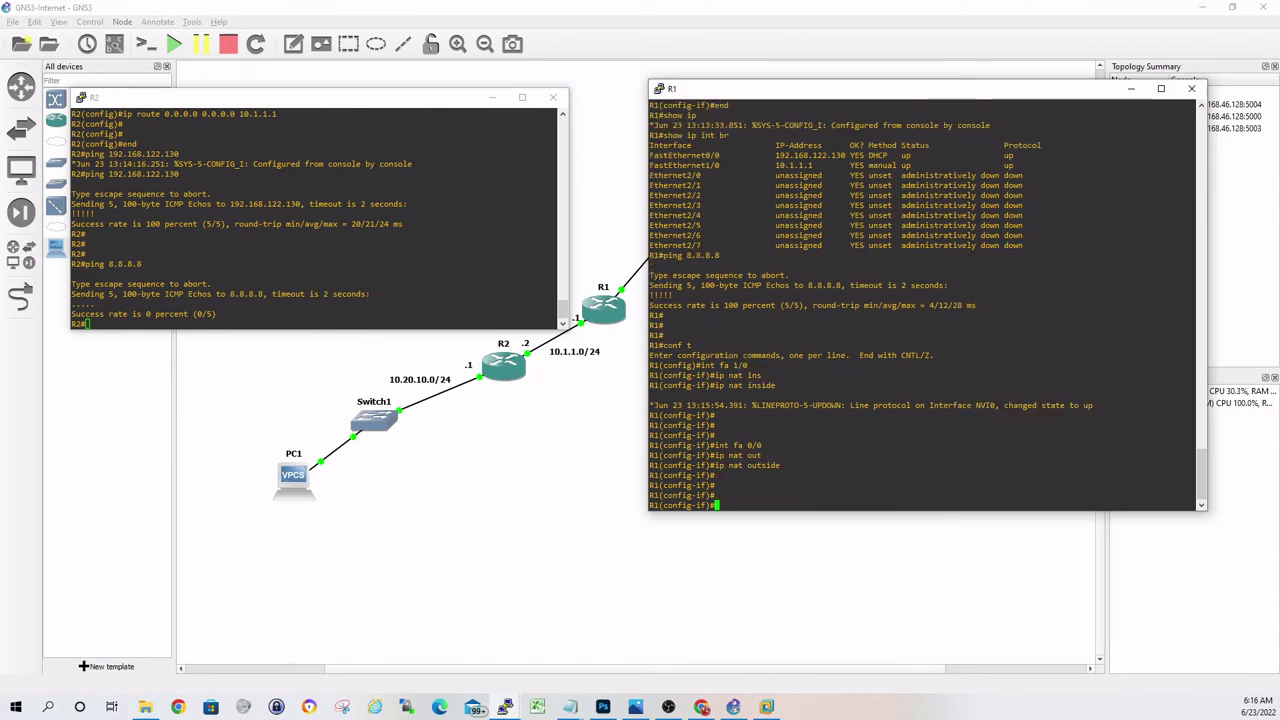
{"action": "type", "text": "enit"}
{"action": "key", "text": "Return"}
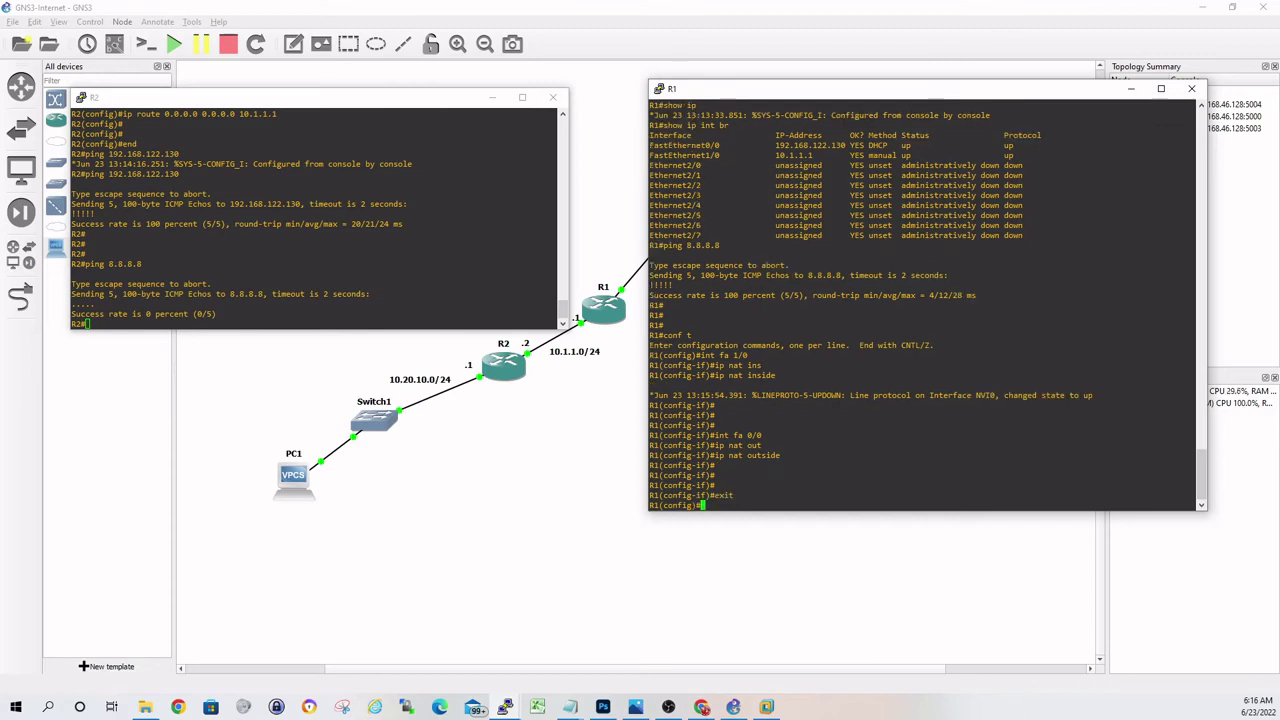
- Add the overload NAT rule on R1 with ip nat inside source list 1 interface fa0/0 overload
{"action": "type", "text": "ip nat ins"}
{"action": "key", "text": "Tab"}
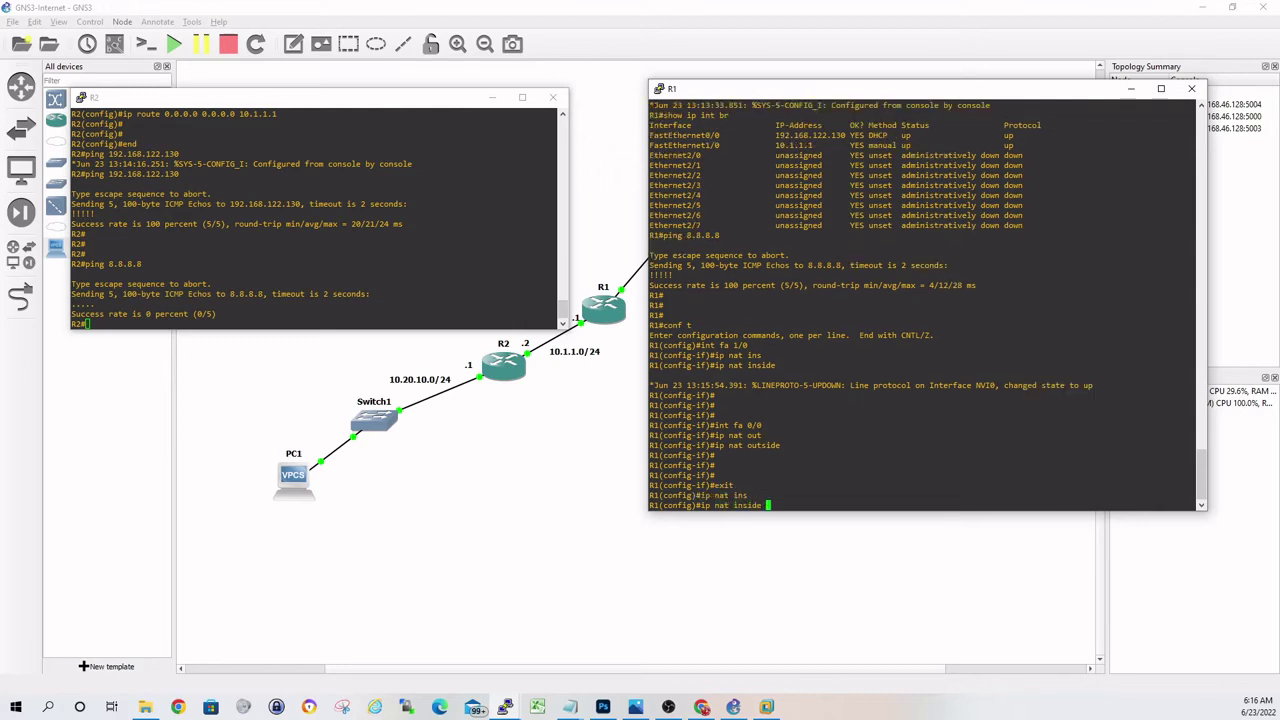
{"action": "type", "text": "source list"}
{"action": "key", "text": "Tab"}
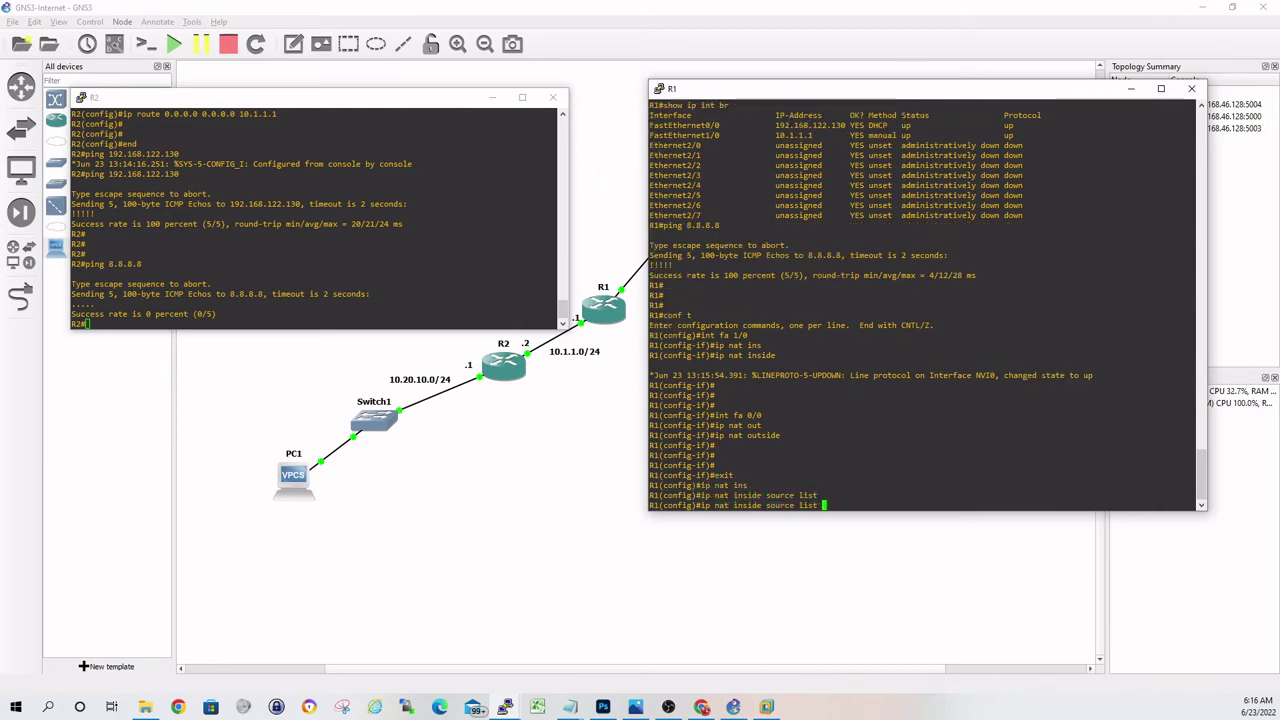
{"action": "type", "text": "1 inter"}
{"action": "key", "text": "Tab"}
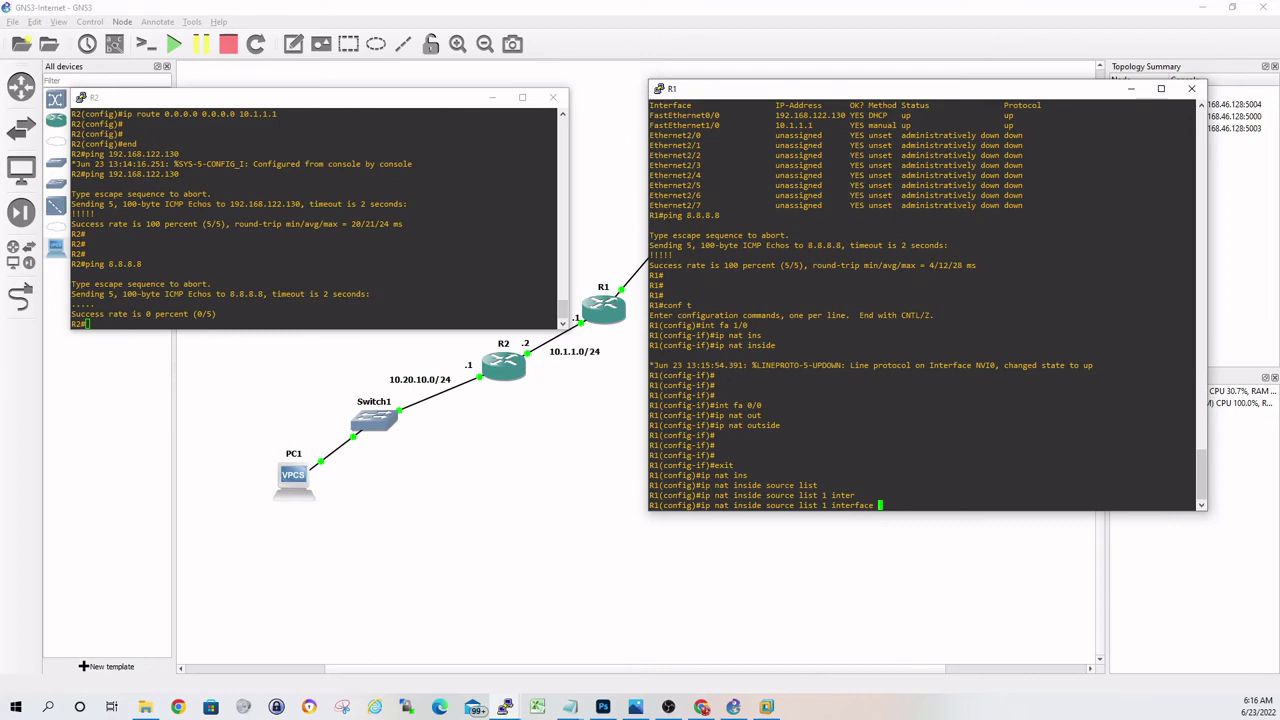
{"action": "type", "text": "fa0/0 over"}
{"action": "key", "text": "Tab"}
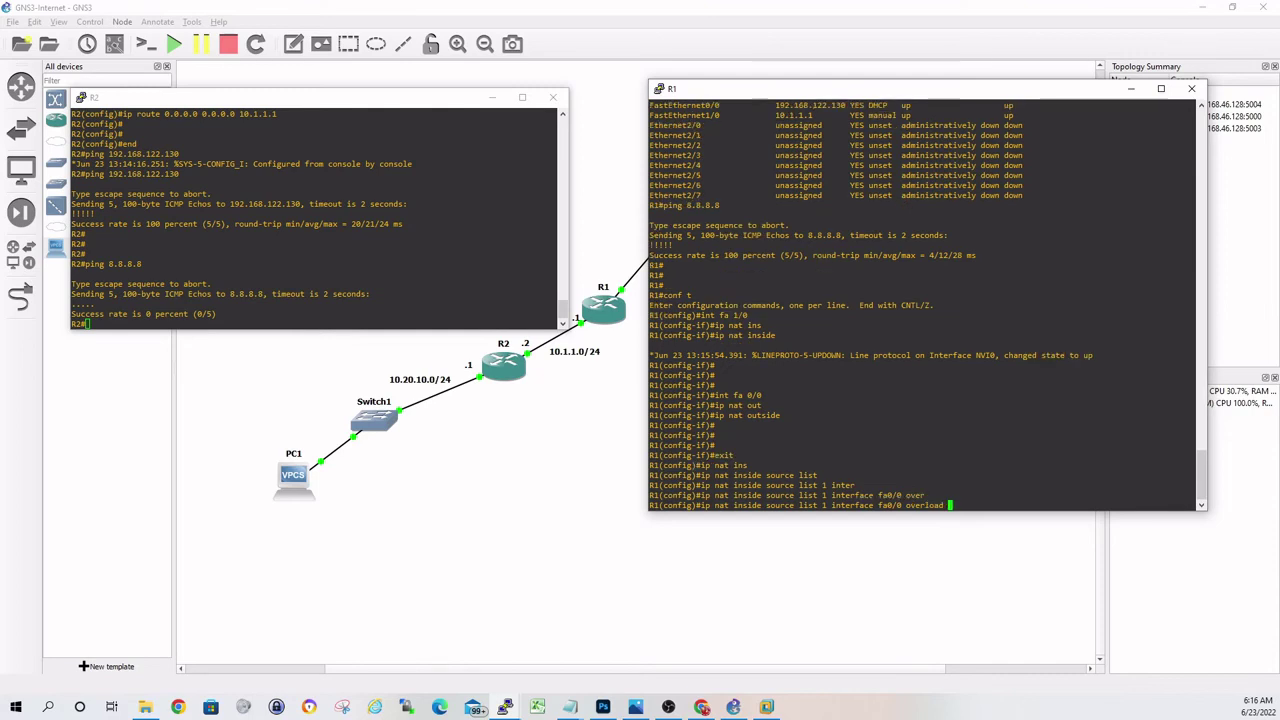
{"action": "key", "text": "Return"}
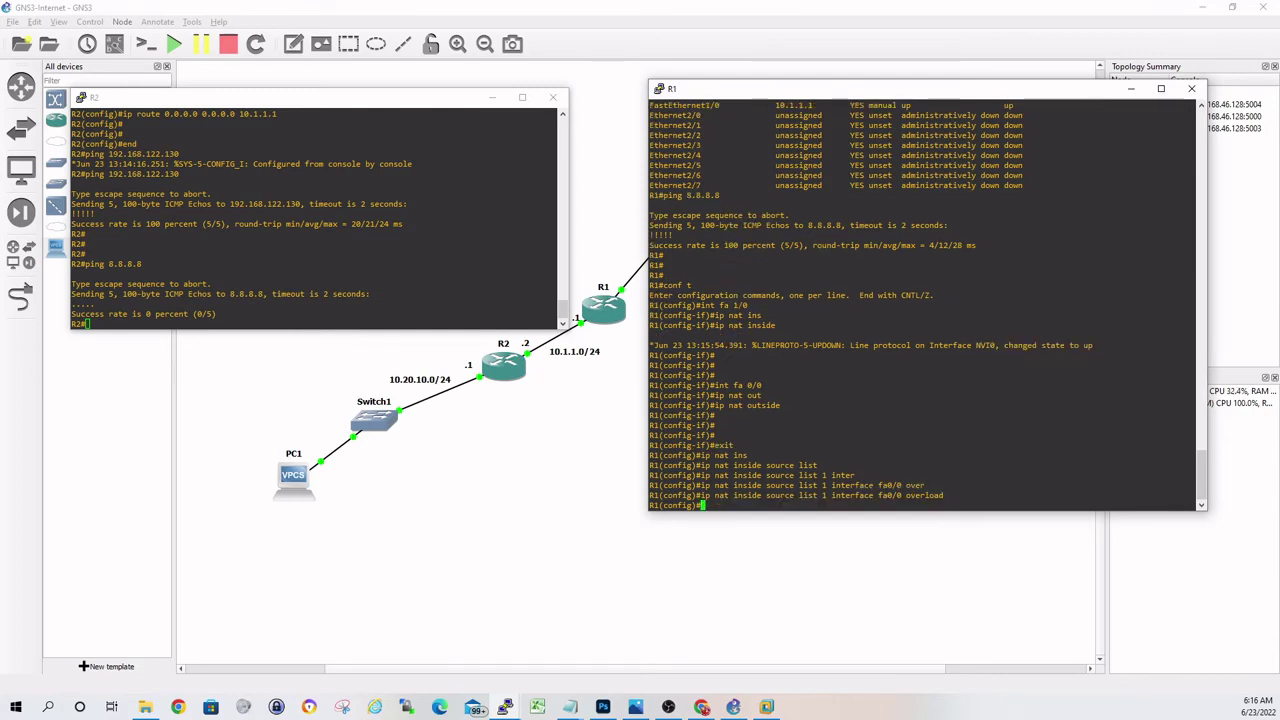
- Try to define access list 1 on R1 with ip access-list 1 permit any
{"action": "type", "text": "ip acc"}
{"action": "key", "text": "Tab"}
{"action": "type", "text": "es"}
{"action": "key", "text": "Tab"}
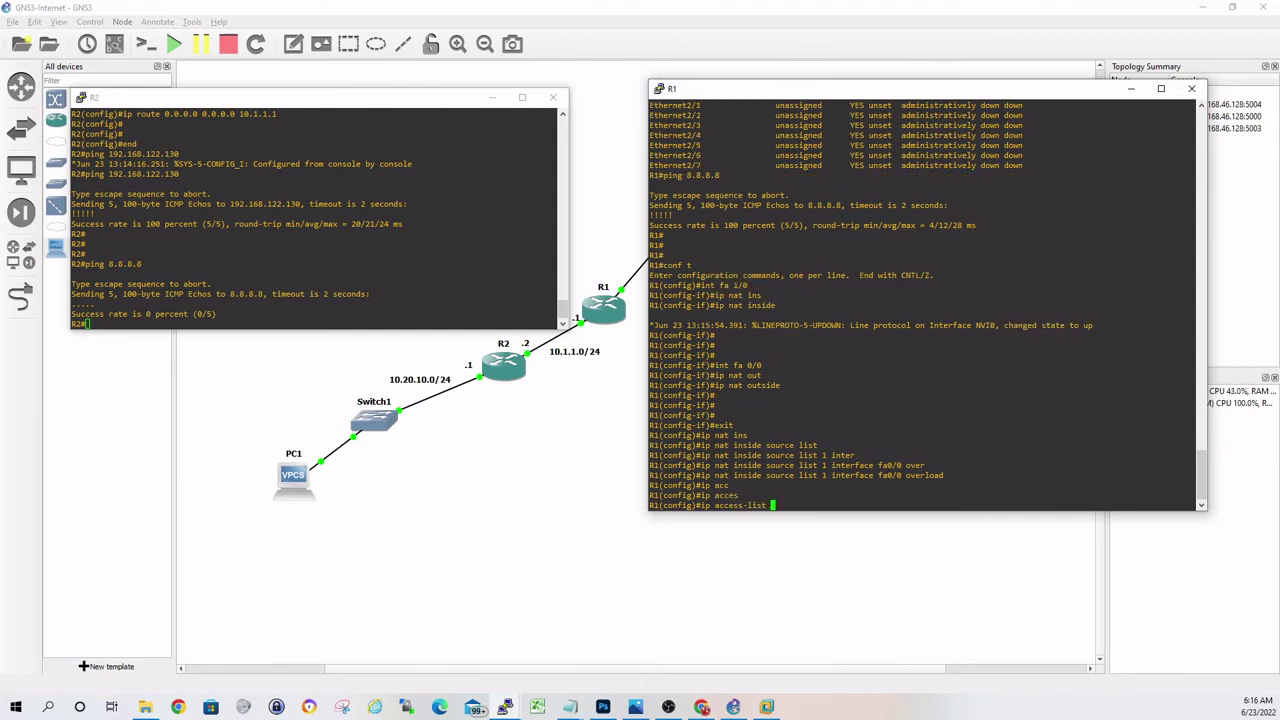
{"action": "type", "text": "1 permit"}
{"action": "key", "text": "Tab"}
{"action": "type", "text": "any"}
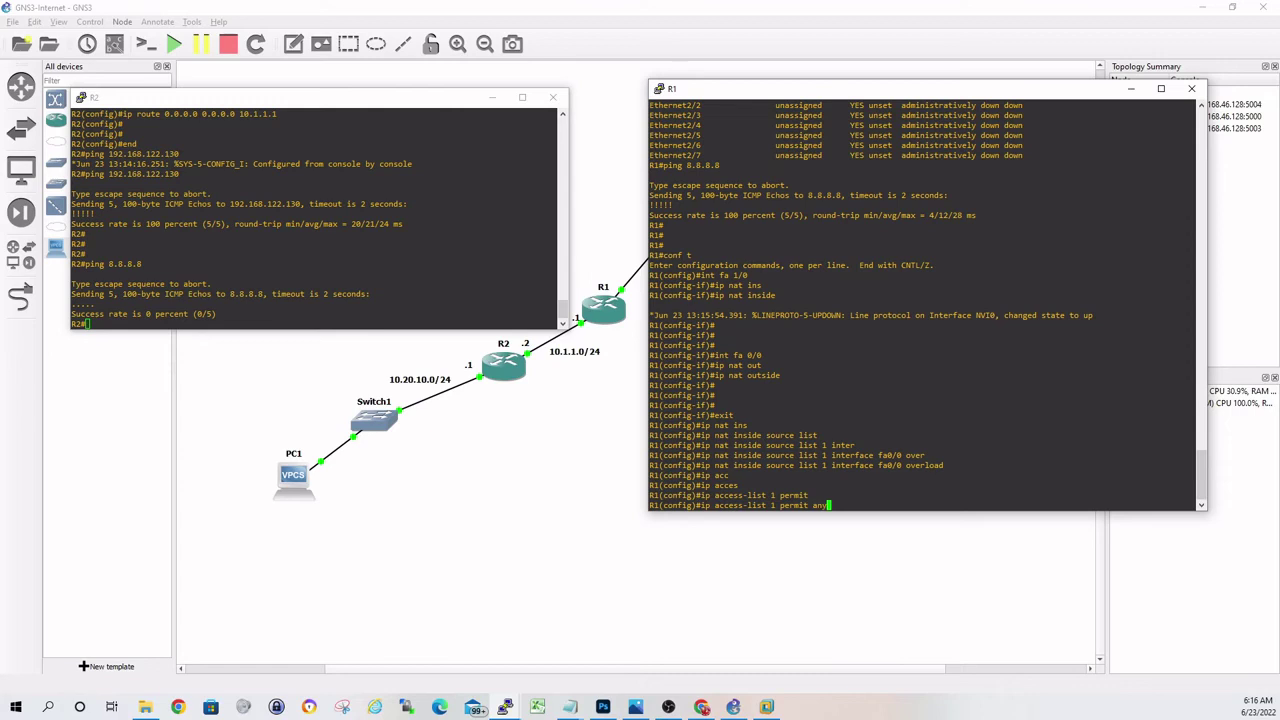
{"action": "key", "text": "Return"}
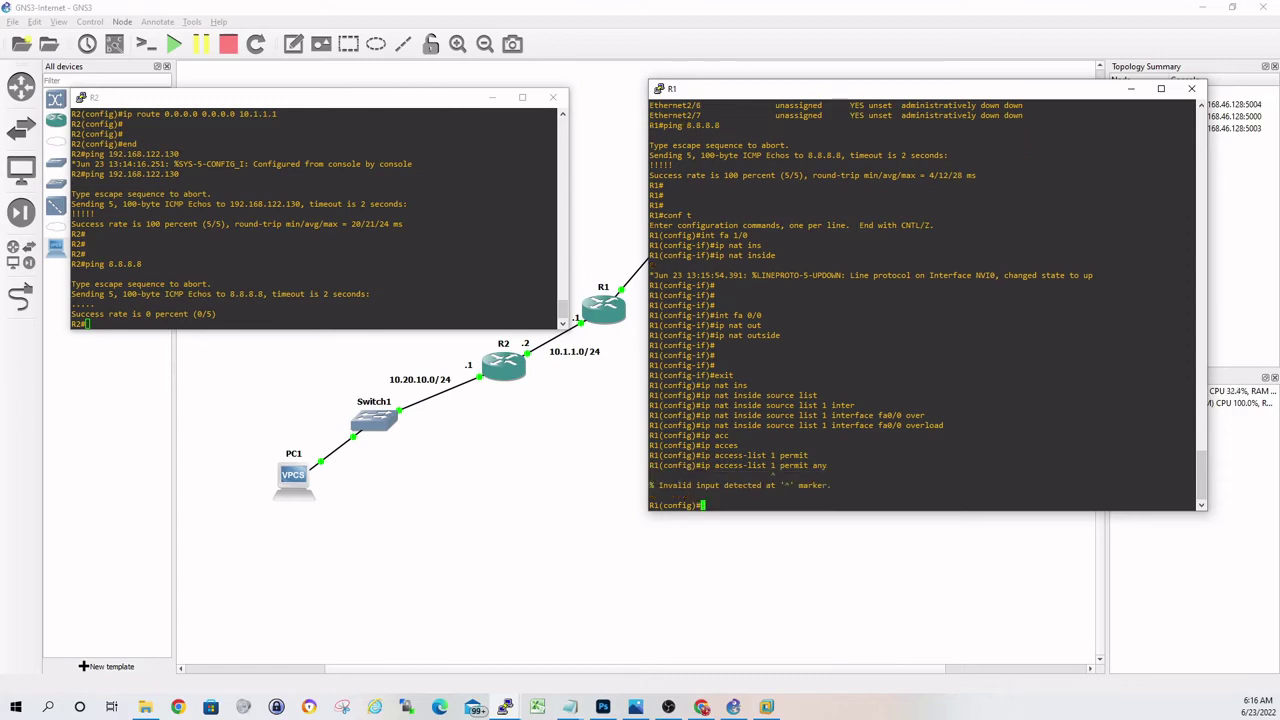
- Trim the recalled command on R1 to ip access-list and list its available options
{"action": "key", "text": "Up"}
{"action": "key", "text": "Left"}
{"action": "key", "text": "Left"}
{"action": "key", "text": "Left"}
{"action": "key", "text": "Left"}
{"action": "key", "text": "Left"}
{"action": "key", "text": "Left"}
{"action": "key", "text": "Left"}
{"action": "key", "text": "End"}
{"action": "key", "text": "BackSpace"}
{"action": "key", "text": "BackSpace"}
{"action": "key", "text": "BackSpace"}
{"action": "key", "text": "BackSpace"}
{"action": "key", "text": "BackSpace"}
{"action": "key", "text": "BackSpace"}
{"action": "key", "text": "BackSpace"}
{"action": "key", "text": "BackSpace"}
{"action": "key", "text": "BackSpace"}
{"action": "key", "text": "BackSpace"}
{"action": "key", "text": "BackSpace"}
{"action": "key", "text": "BackSpace"}
{"action": "type", "text": "?"}
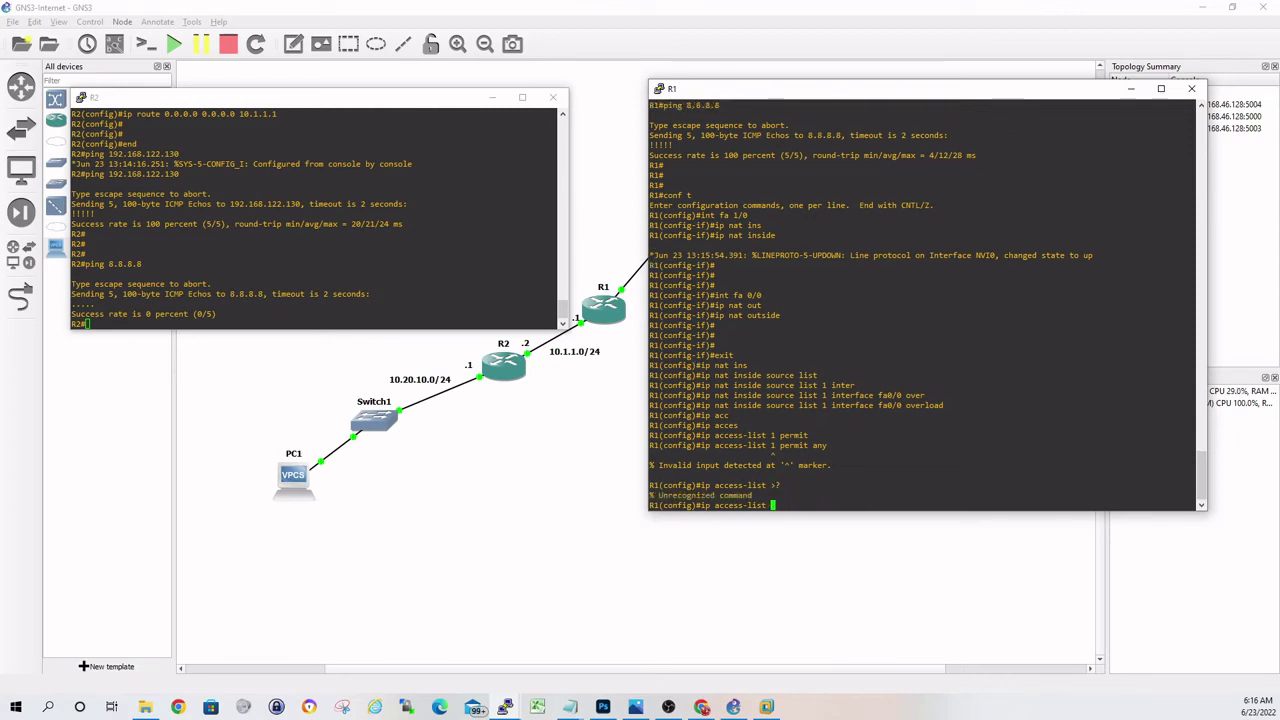
{"action": "type", "text": "?"}
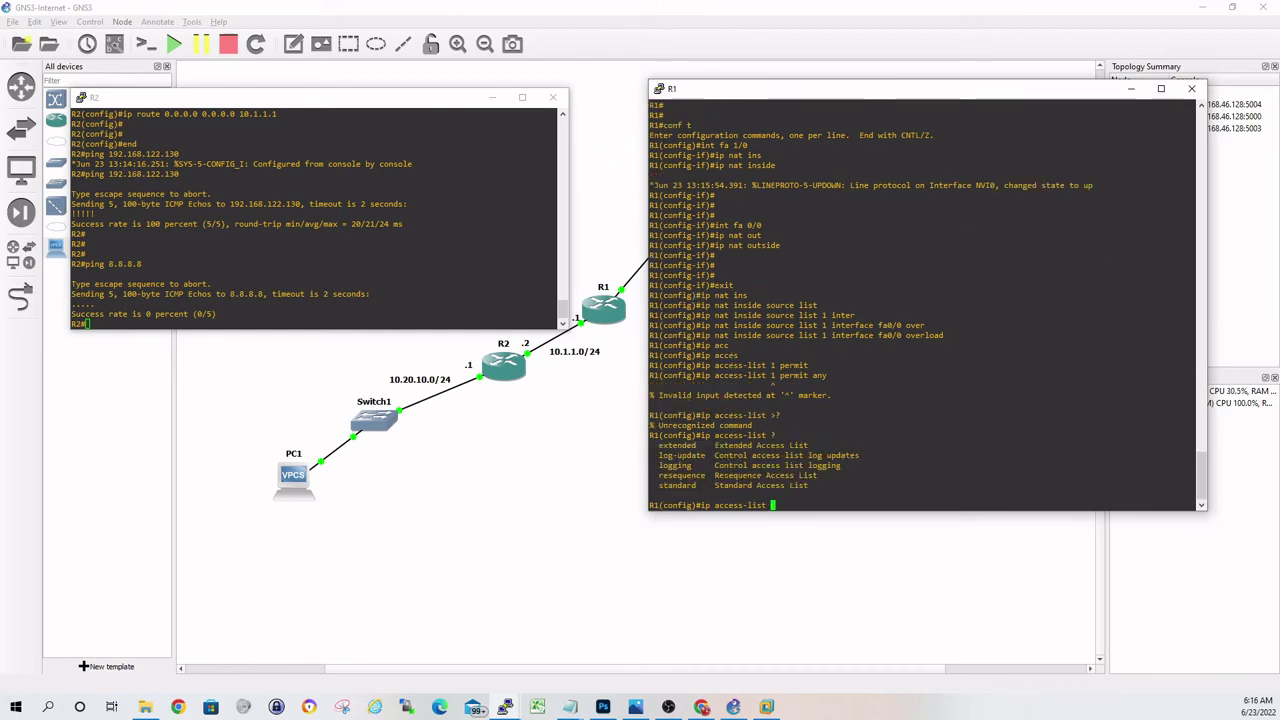
{"action": "type", "text": "st"}
- Create standard access list 1 on R1 with ip access-list standard 1, checking the accepted arguments with the built-in help
{"action": "key", "text": "Tab"}
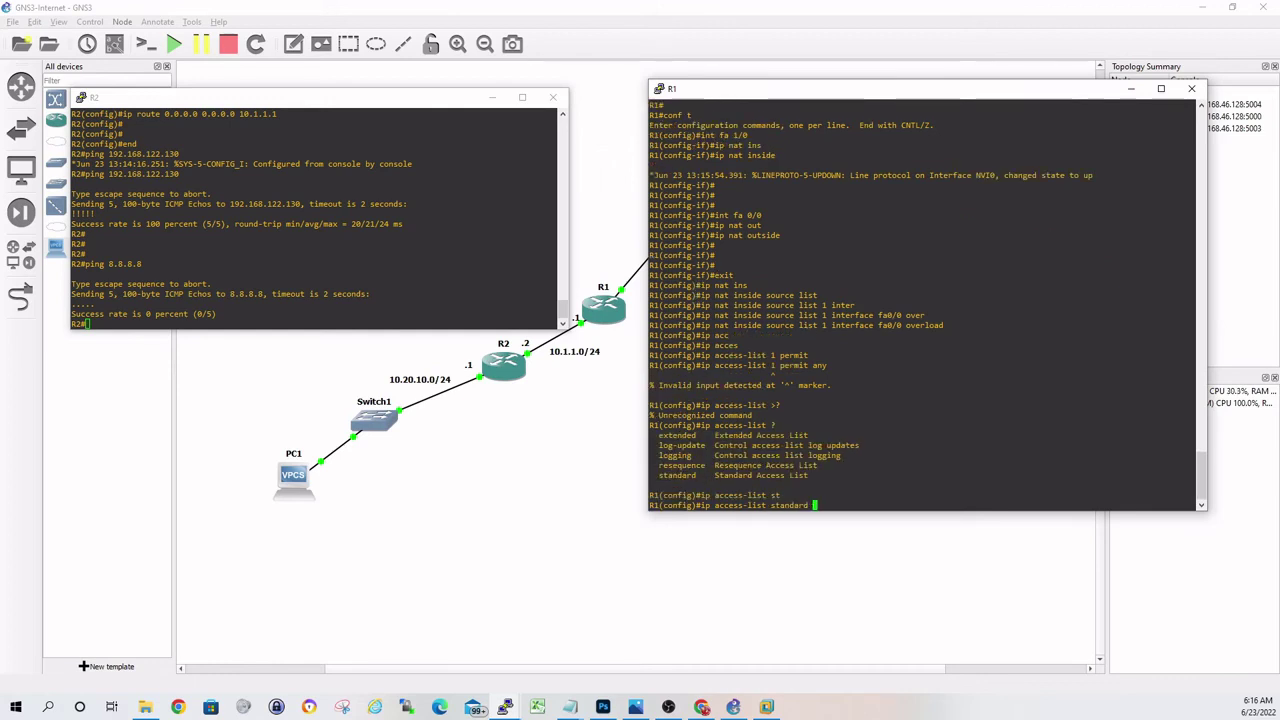
{"action": "type", "text": "?1 per"}
{"action": "key", "text": "Tab"}
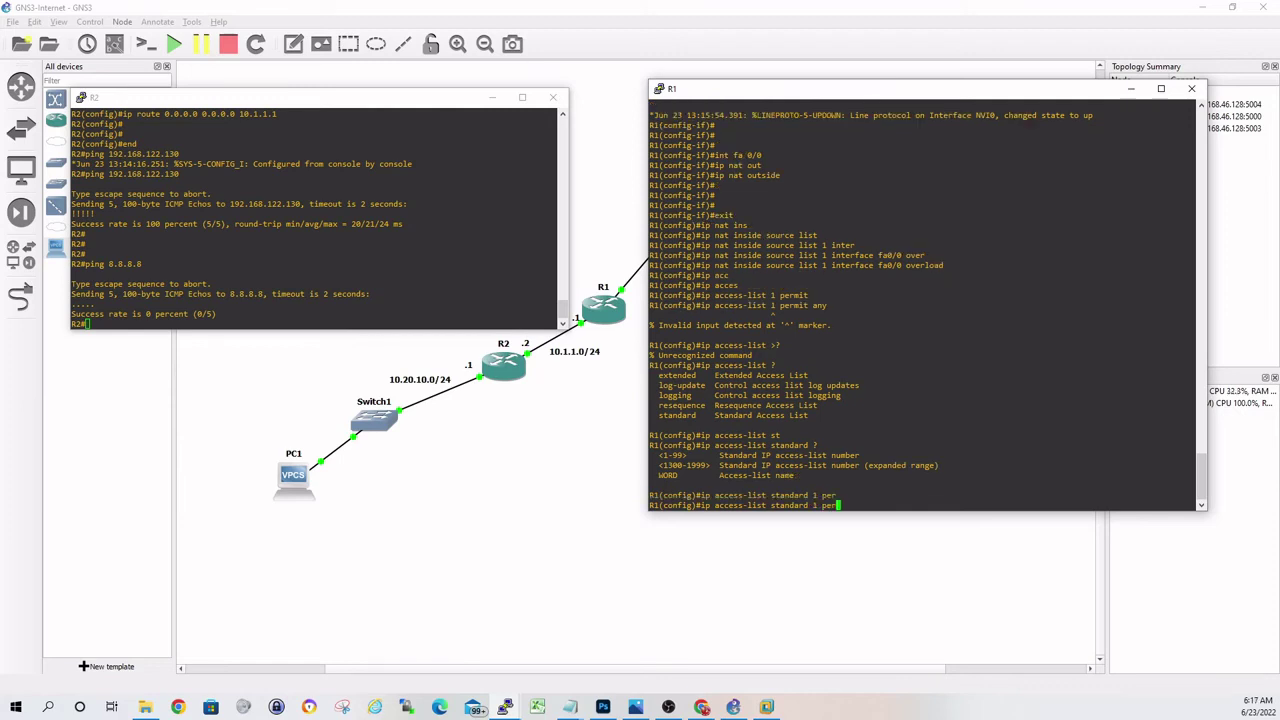
{"action": "key", "text": "BackSpace"}
{"action": "key", "text": "BackSpace"}
{"action": "key", "text": "BackSpace"}
{"action": "type", "text": "?"}
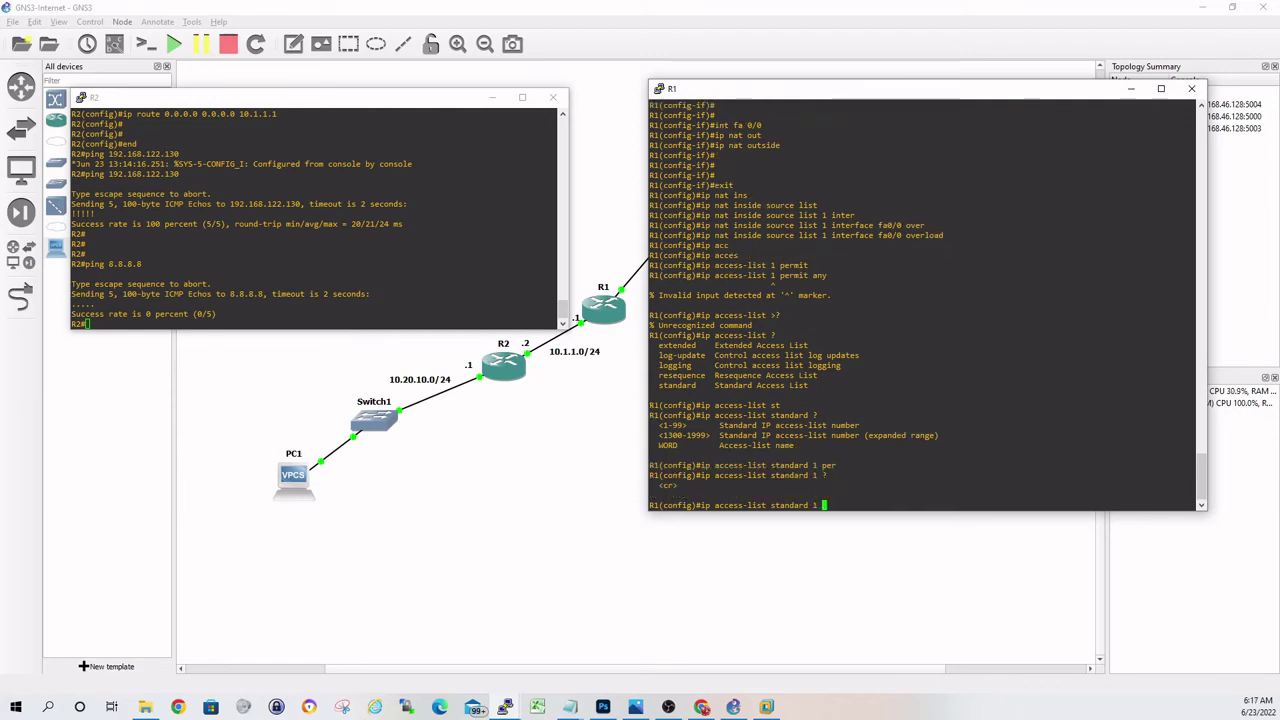
{"action": "key", "text": "BackSpace"}
{"action": "key", "text": "Return"}
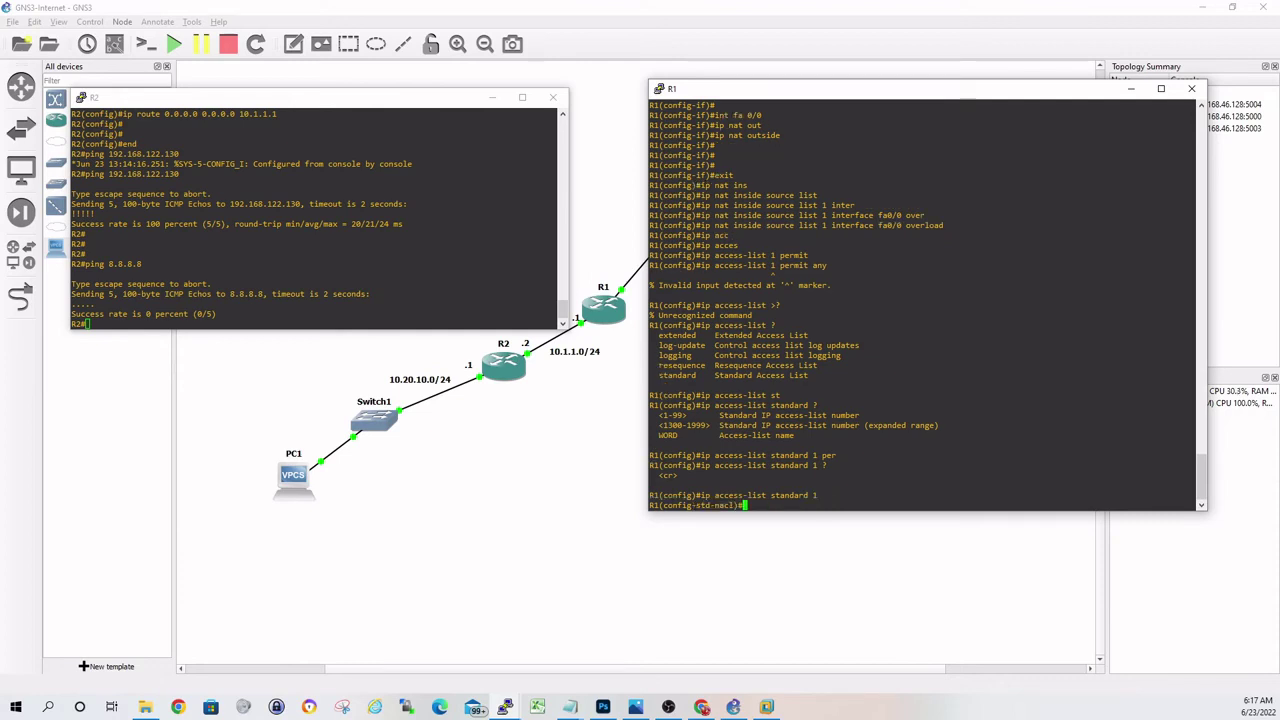
- Add a permit any rule to standard access list 1 on R1
{"action": "type", "text": "permit any"}
{"action": "key", "text": "Tab"}
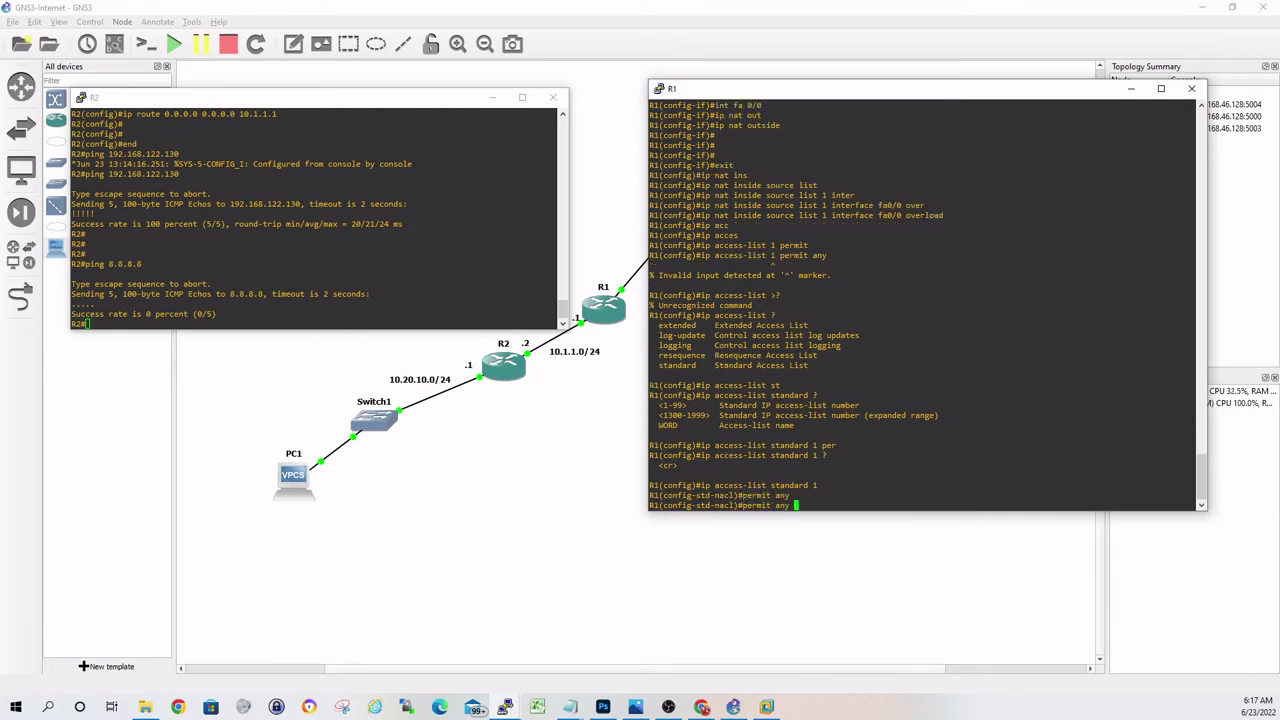
{"action": "key", "text": "Return"}
{"action": "key", "text": "Return"}
{"action": "key", "text": "Return"}
{"action": "key", "text": "Return"}
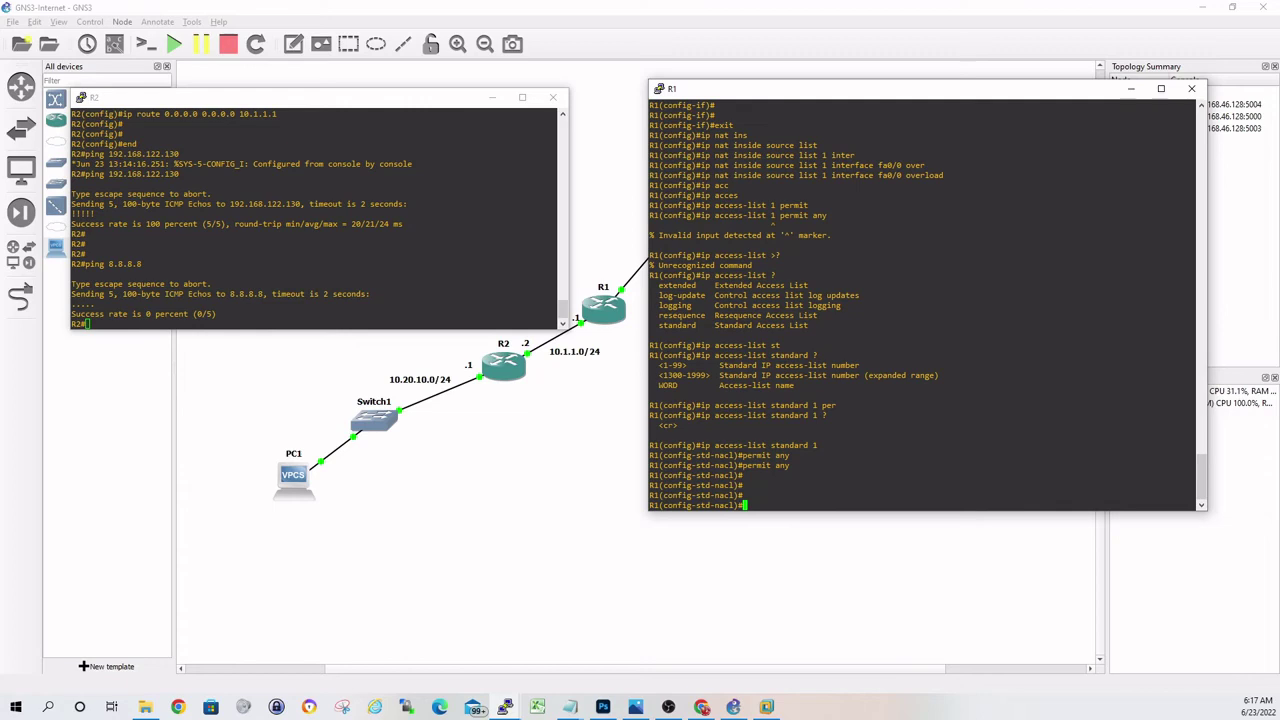
- Test internet access from R2 by pinging 8.8.8.8
{"action": "left_click", "coordinate": [320, 250]}
{"action": "type", "text": "ping 8.8.8.8"}
{"action": "key", "text": "Return"}
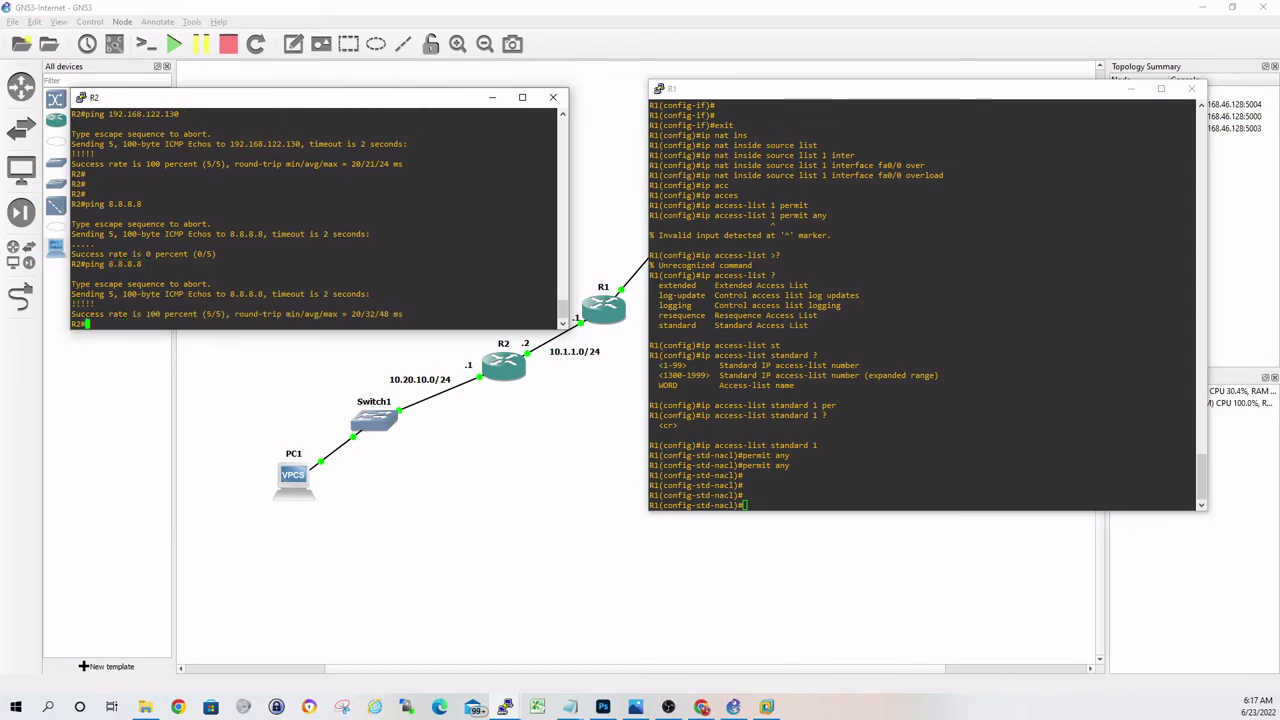
{"action": "key", "text": "Return"}
{"action": "key", "text": "Return"}
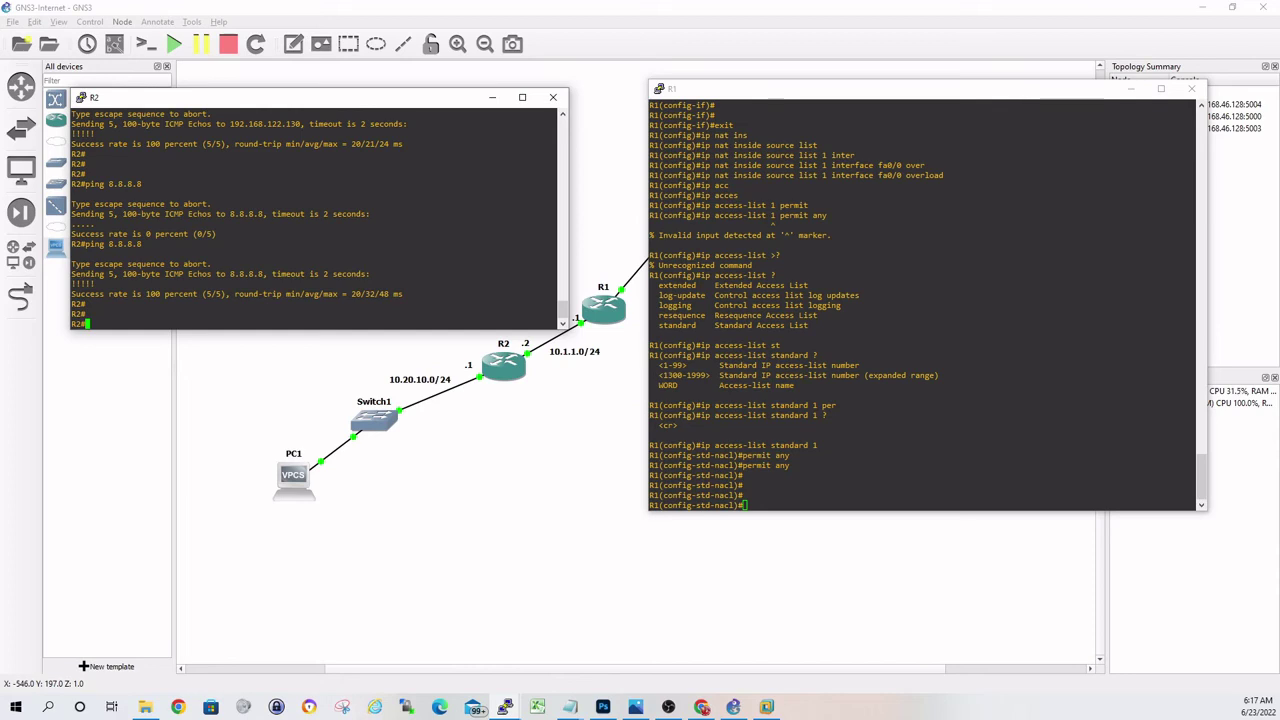
- Open PC1's console beside the router consoles, and list R2's interfaces with show ip int br
{"action": "double_click", "coordinate": [293, 477]}
{"action": "left_click_drag", "start_coordinate": [379, 320], "coordinate": [618, 360]}
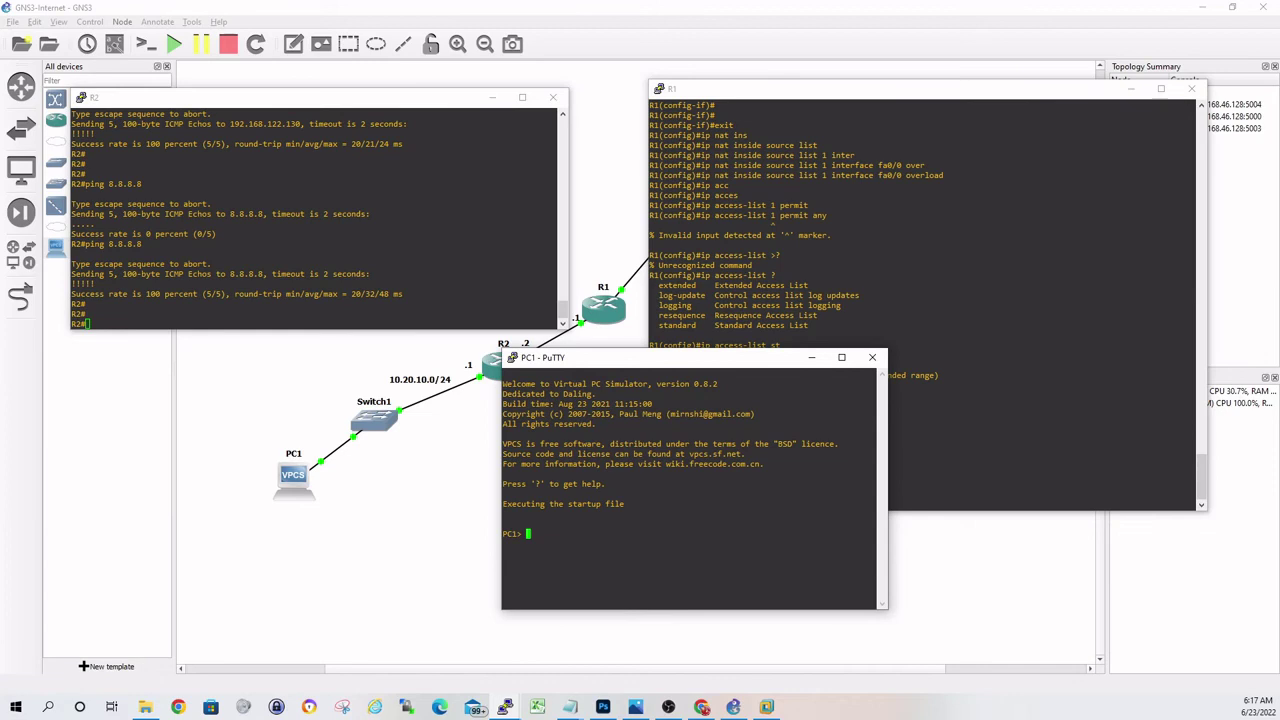
{"action": "left_click", "coordinate": [430, 275]}
{"action": "type", "text": "show ip int br"}
{"action": "key", "text": "Return"}
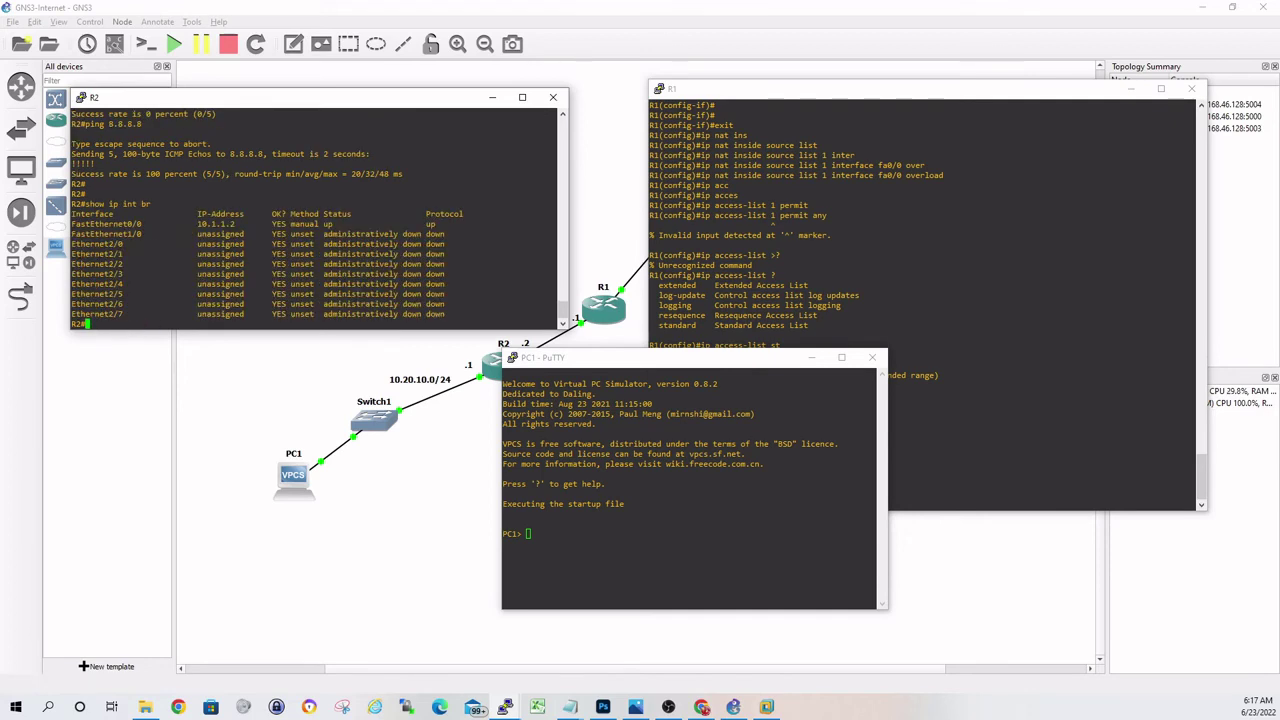
- Configure R2's interface fa 1/0 with address 10.20.10.1 255.255.255.0, enable it with no shut, and end configuration mode
{"action": "type", "text": "conf t"}
{"action": "key", "text": "Return"}
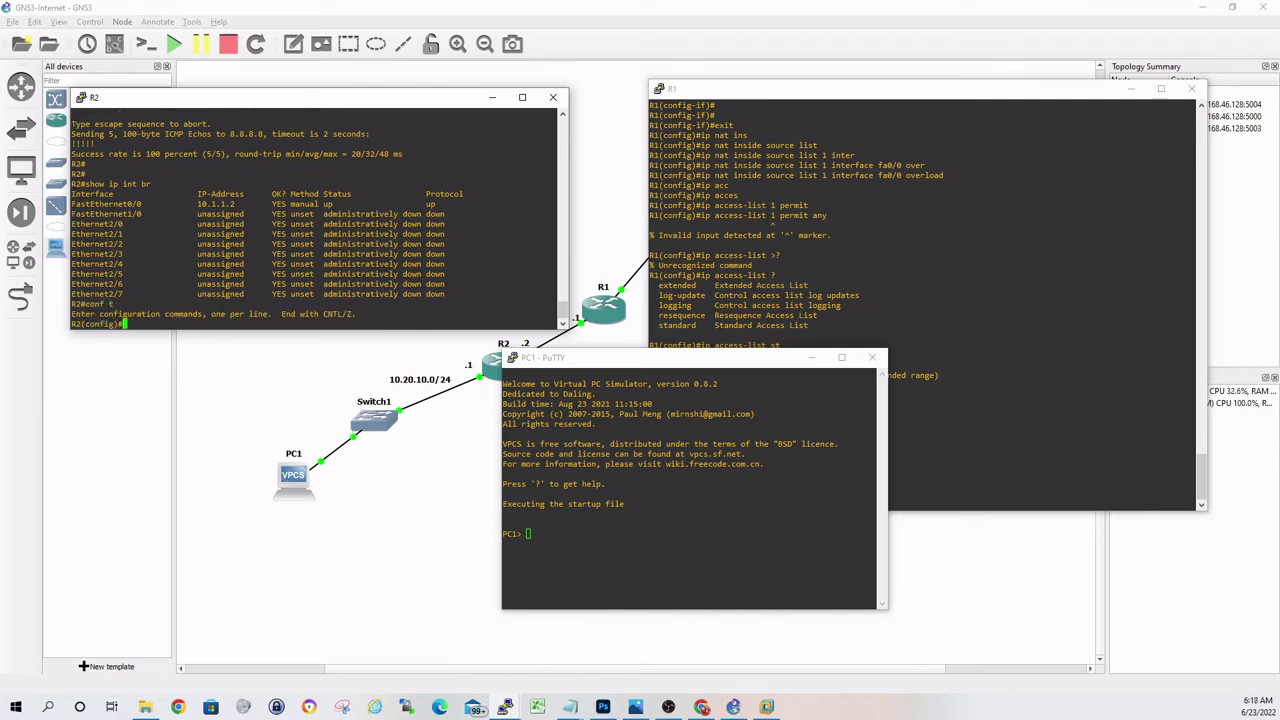
{"action": "type", "text": "int fa 1/0"}
{"action": "key", "text": "Return"}
{"action": "type", "text": "ip add"}
{"action": "key", "text": "Tab"}
{"action": "type", "text": "10.20.10.1 255.255.255.0"}
{"action": "key", "text": "Return"}
{"action": "type", "text": "no shut"}
{"action": "key", "text": "Return"}
{"action": "type", "text": "end"}
{"action": "key", "text": "Return"}
- Review R2's interfaces with show ip int br and highlight the FastEthernet1/0 address entry
{"action": "type", "text": "show ip int br"}
{"action": "key", "text": "Return"}
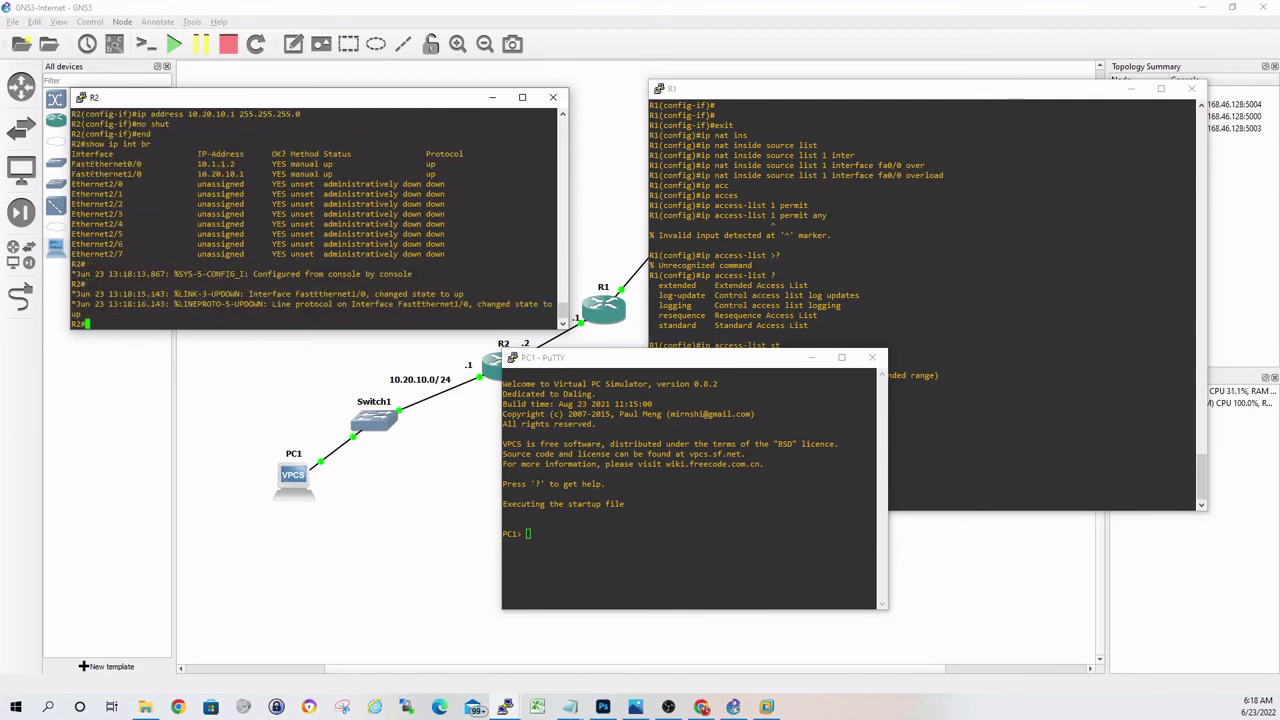
{"action": "left_click", "coordinate": [530, 534]}
{"action": "left_click_drag", "start_coordinate": [108, 174], "coordinate": [245, 174]}
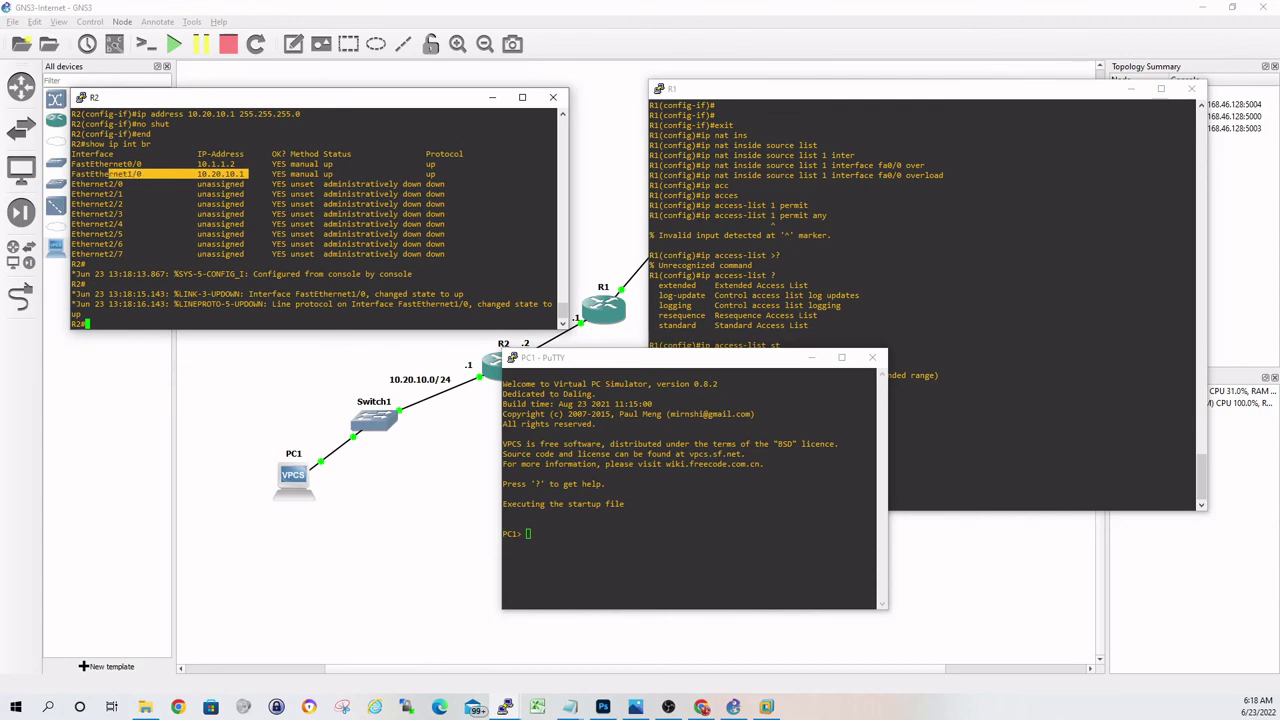
- Assign PC1 the address 10.20.10.10/24 with gateway 10.20.10.1
{"action": "key", "text": "alt+Tab"}
{"action": "type", "text": "ip a"}
{"action": "key", "text": "BackSpace"}
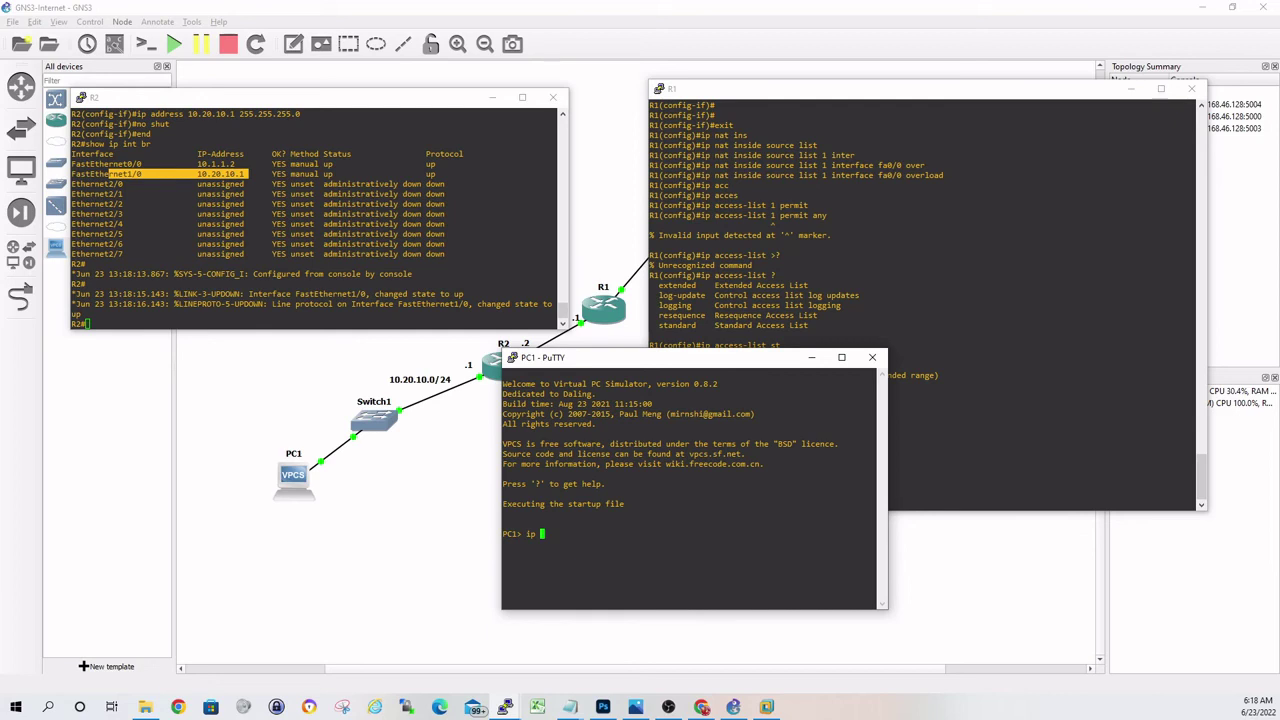
{"action": "type", "text": "10.20.10.10/25"}
{"action": "key", "text": "BackSpace"}
{"action": "type", "text": "4 10.20.10.1"}
{"action": "key", "text": "Return"}
- Ping the gateway 10.20.10.1 from PC1, stop that ping, and ping the internet address 8.8.8.8
{"action": "type", "text": "ping "}
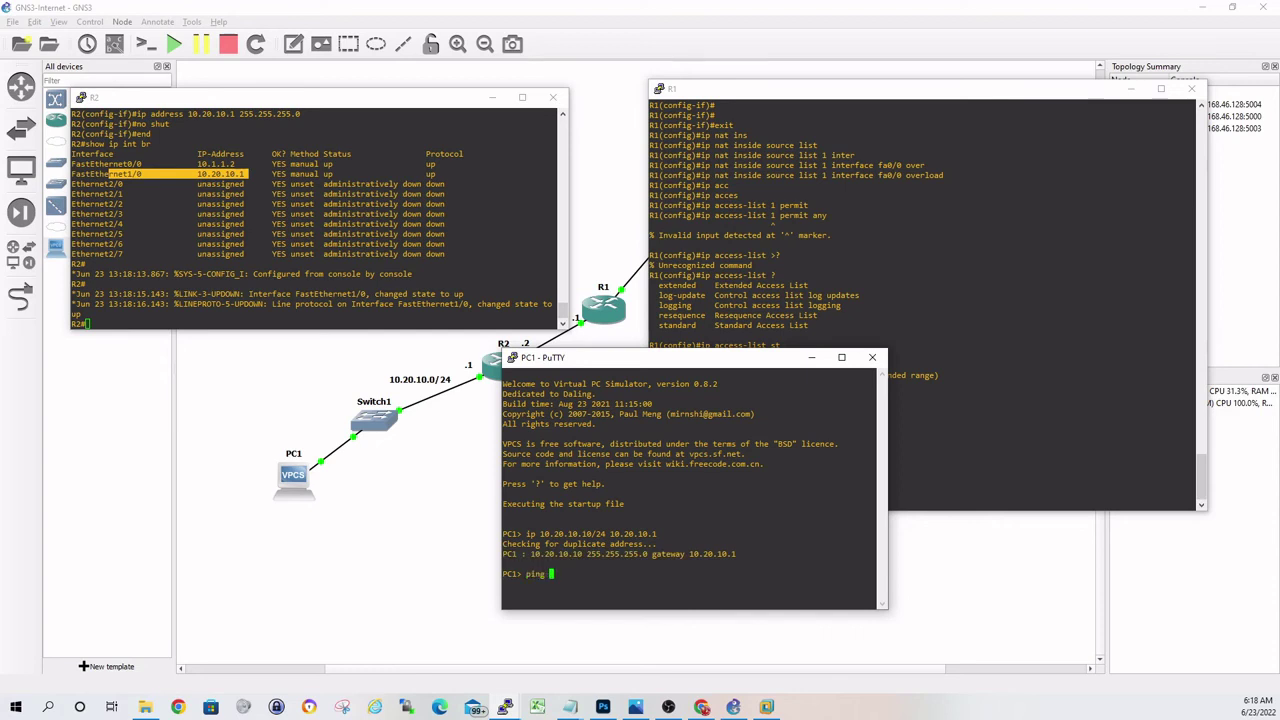
{"action": "type", "text": "10.20.10.1"}
{"action": "key", "text": "Return"}
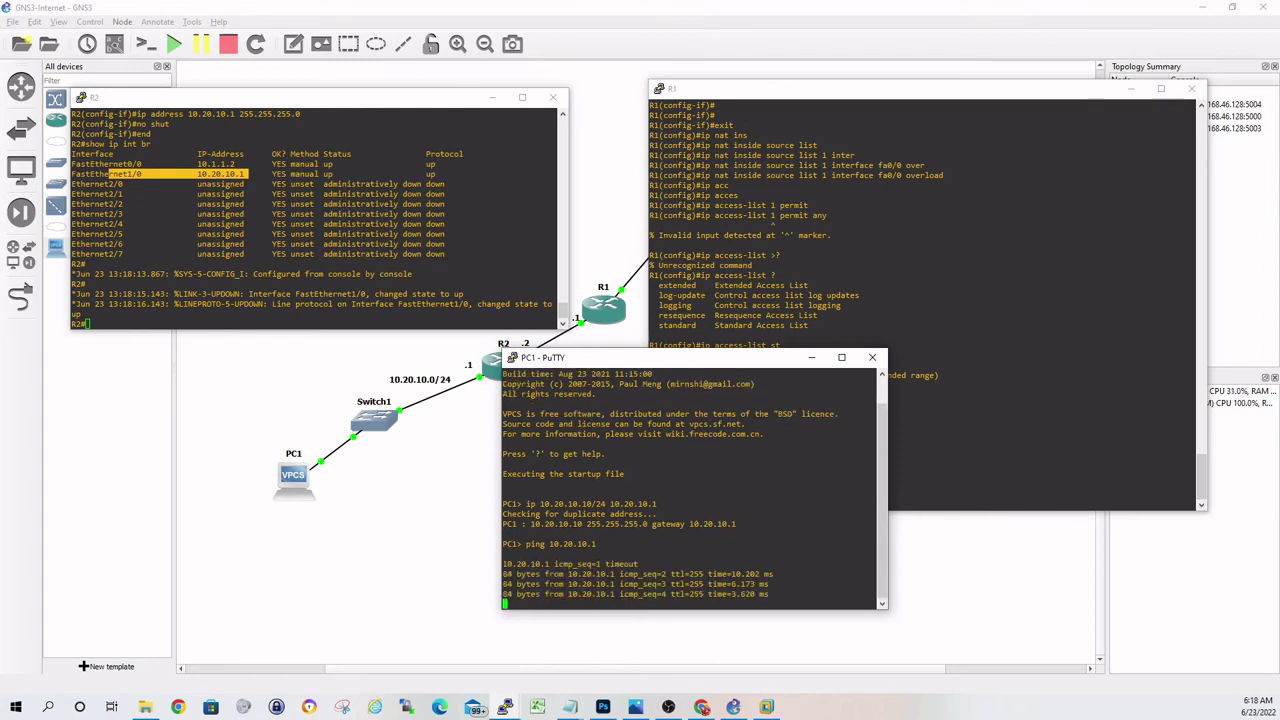
{"action": "key", "text": "ctrl+c"}
{"action": "type", "text": "ping 8.8.8.8"}
{"action": "key", "text": "Return"}
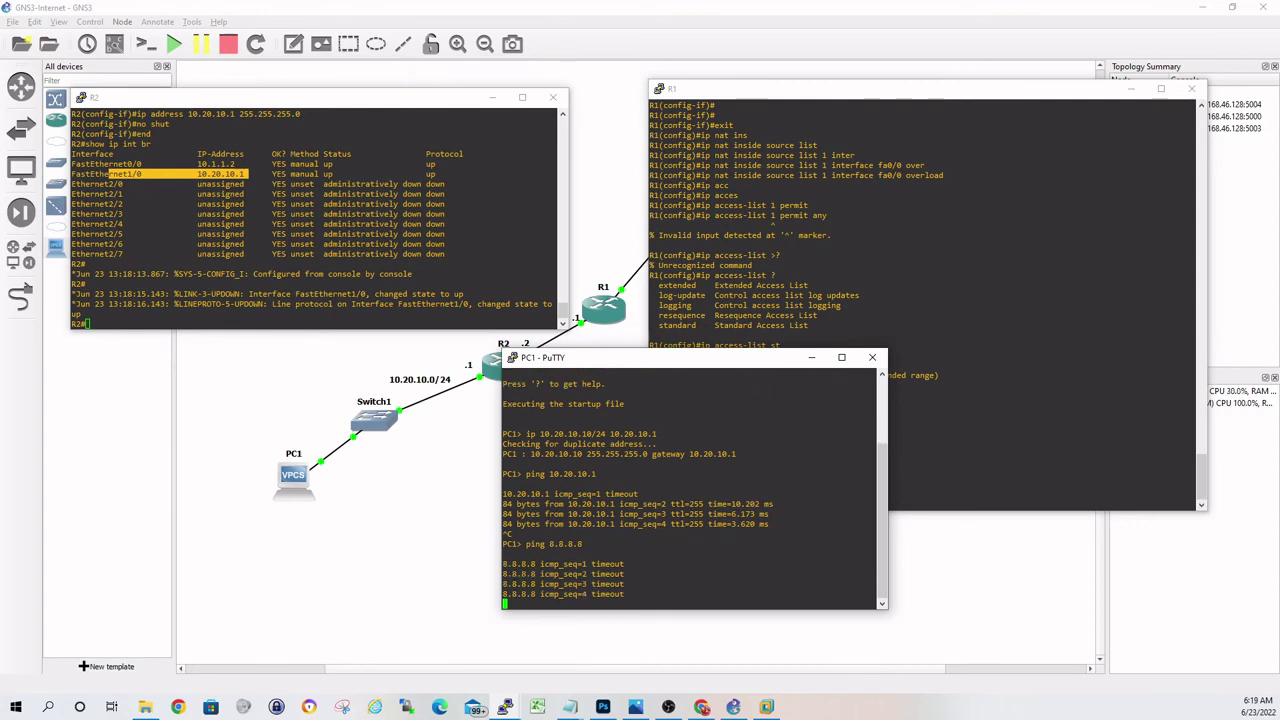
- Display R2's routing table with show ip route to check its default route and connected networks
{"action": "left_click", "coordinate": [320, 250]}
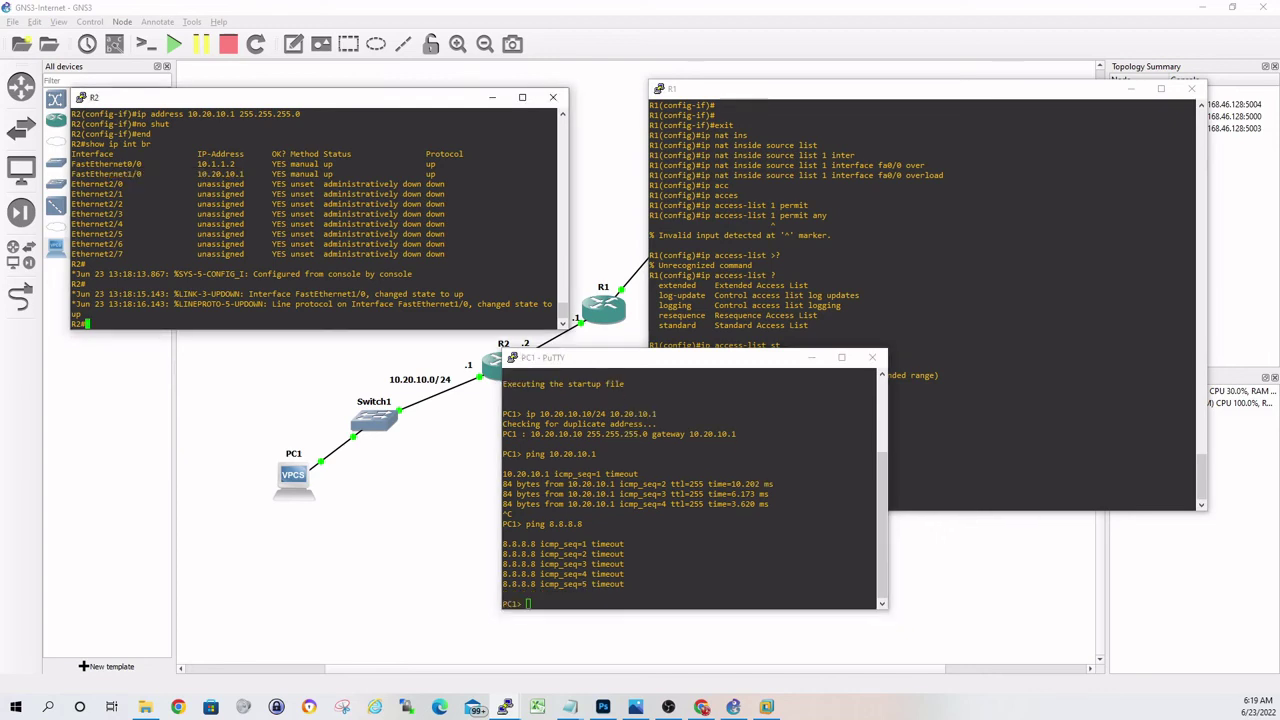
{"action": "key", "text": "Return"}
{"action": "key", "text": "Return"}
{"action": "key", "text": "Return"}
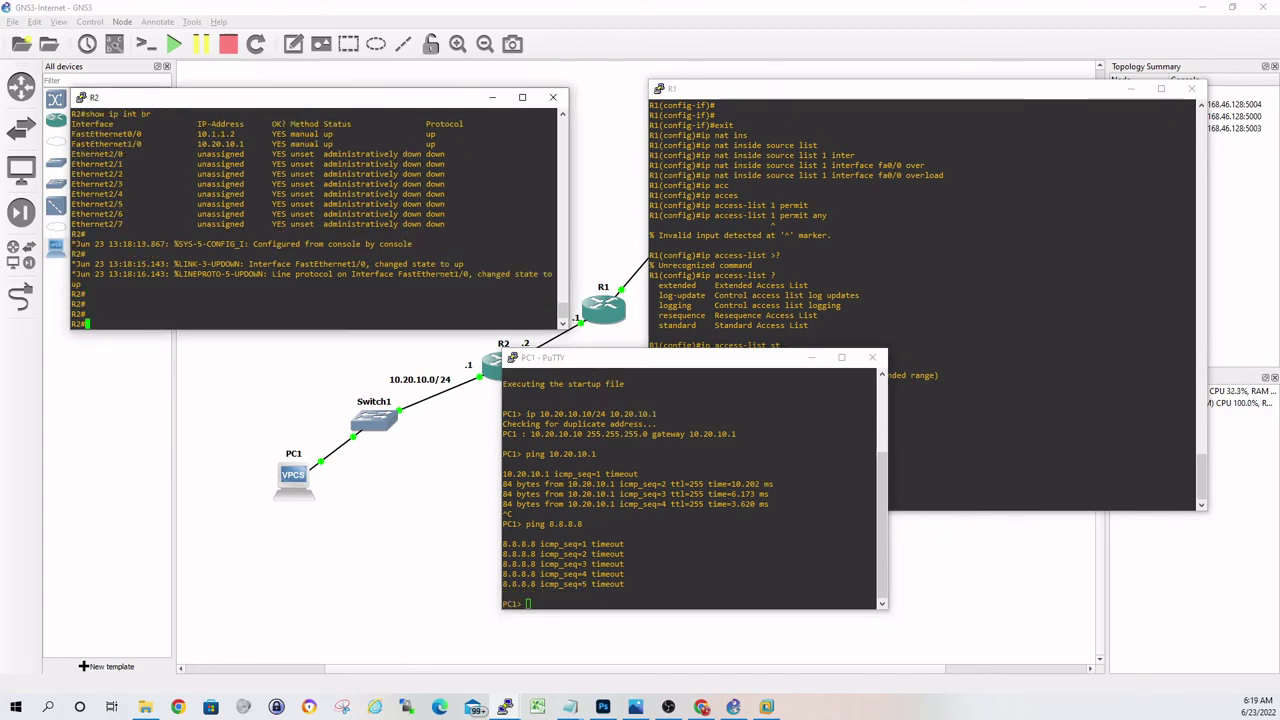
{"action": "type", "text": "show ip route"}
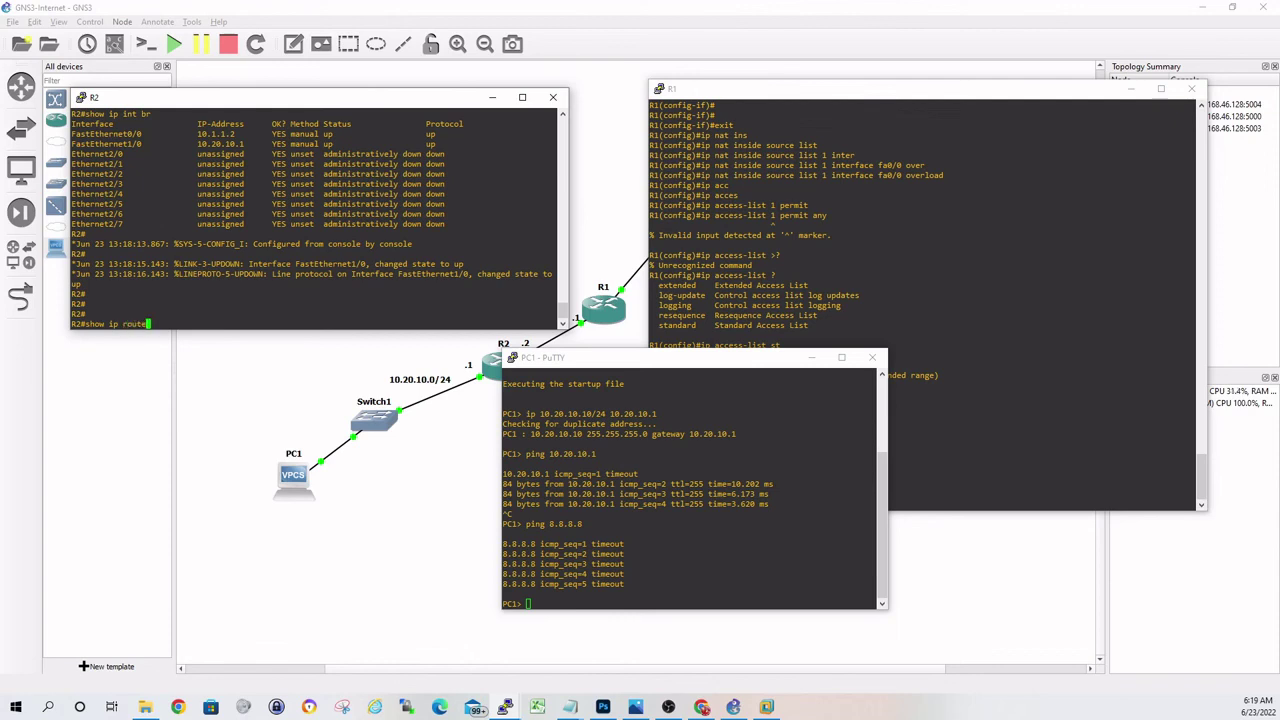
{"action": "key", "text": "Return"}
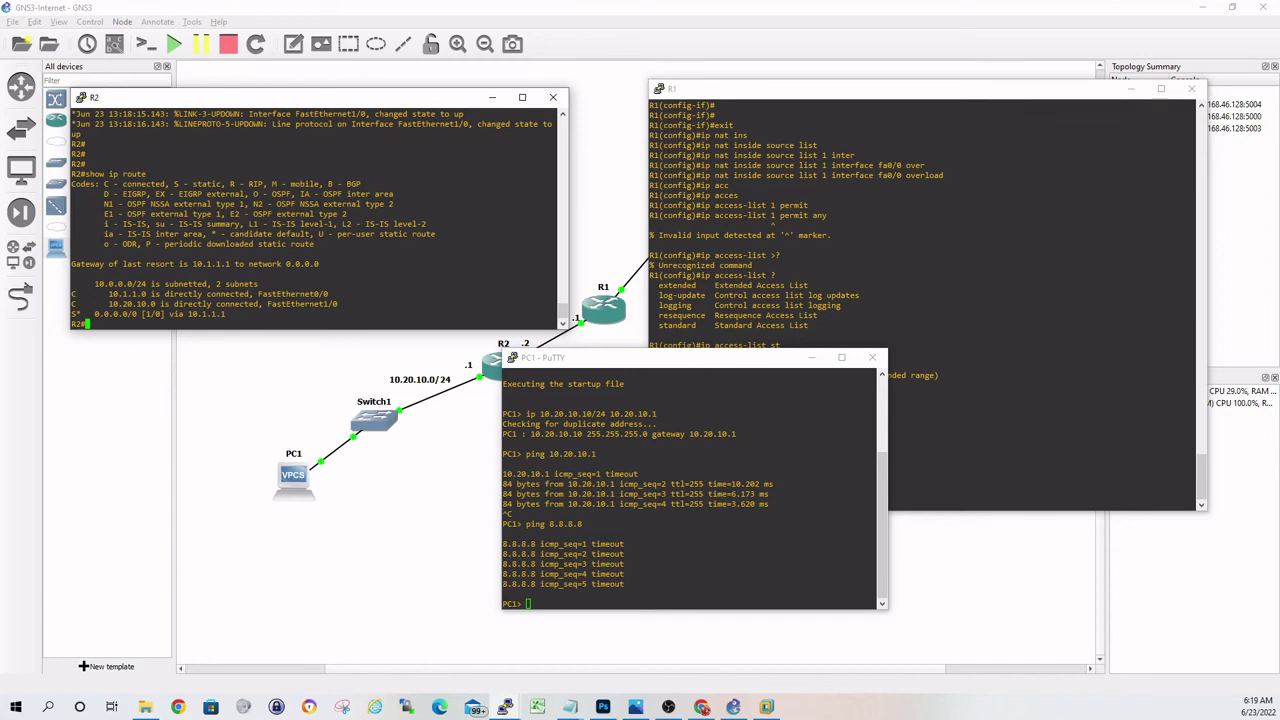
- Ping the internet address 8.8.8.8 from R2
{"action": "type", "text": "ping 8.8.8.8"}
{"action": "key", "text": "Return"}
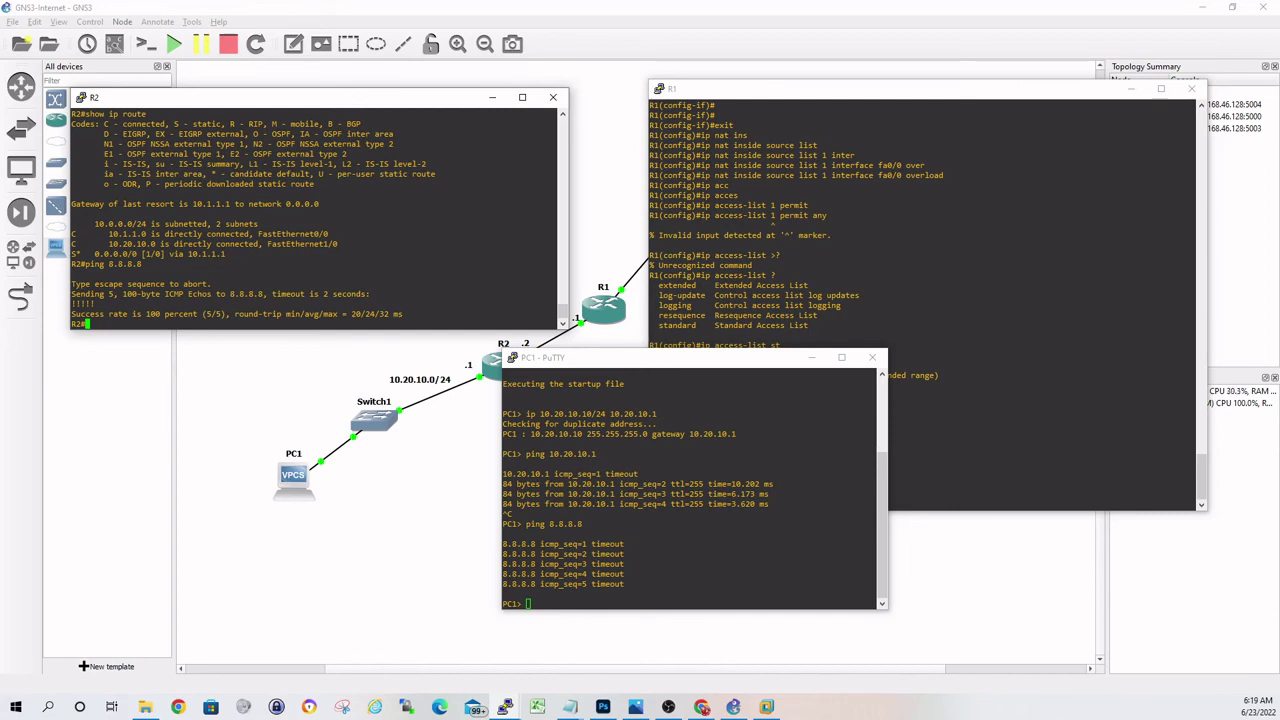
- Move PC1's console clear of R1's console, end R1's configuration mode, and display R1's routing table with show ip route
{"action": "left_click_drag", "start_coordinate": [717, 368], "coordinate": [312, 416]}
{"action": "left_click", "coordinate": [840, 440]}
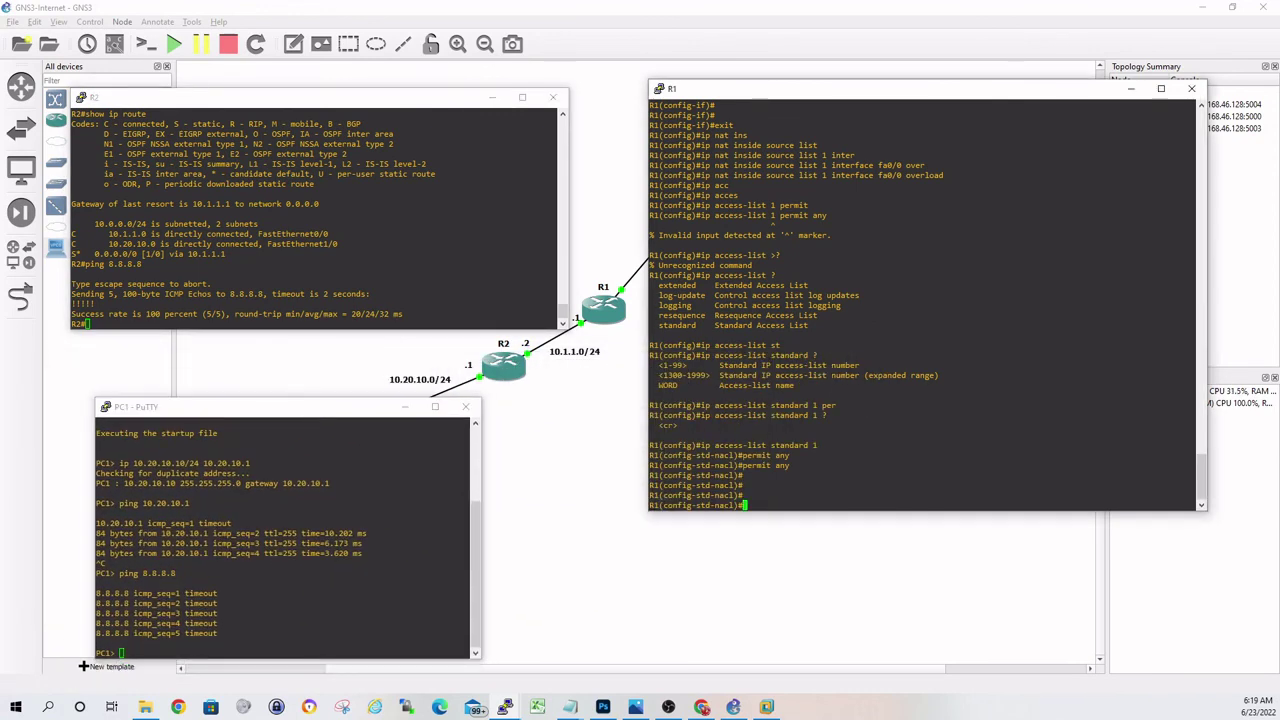
{"action": "type", "text": "end"}
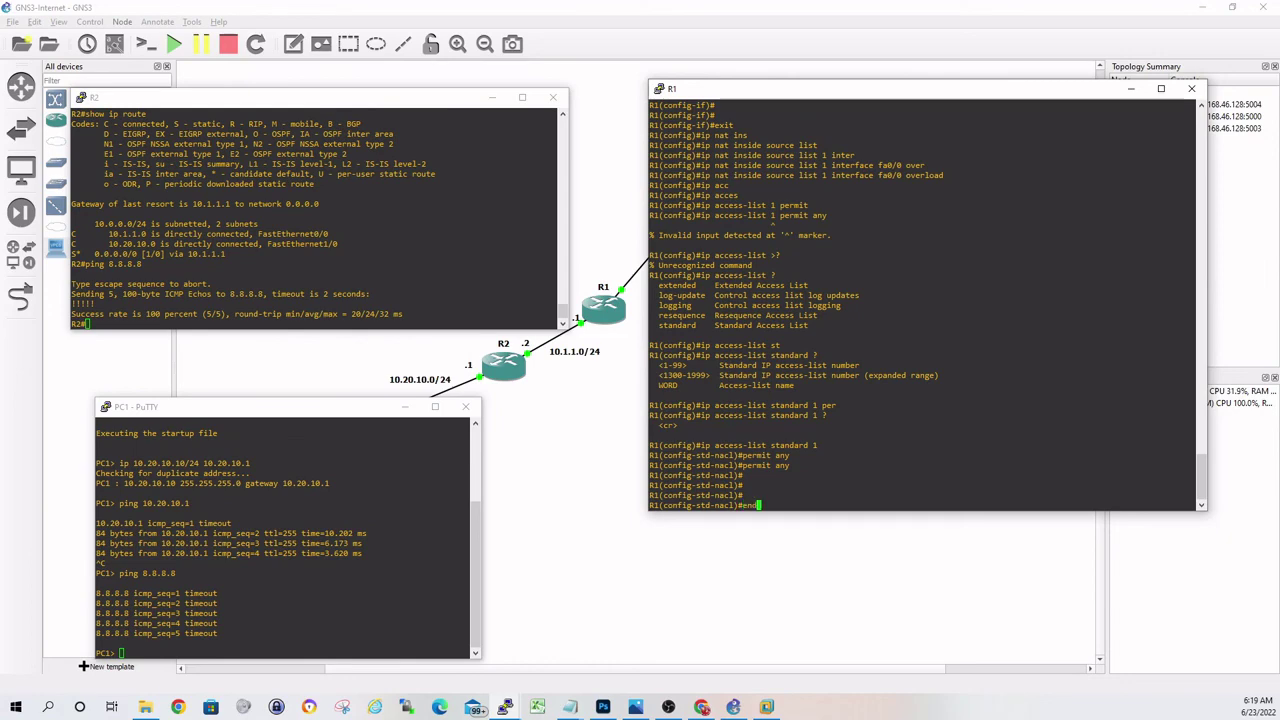
{"action": "key", "text": "Return"}
{"action": "key", "text": "Return"}
{"action": "key", "text": "Return"}
{"action": "key", "text": "Return"}
{"action": "type", "text": "show ip route"}
{"action": "key", "text": "Return"}
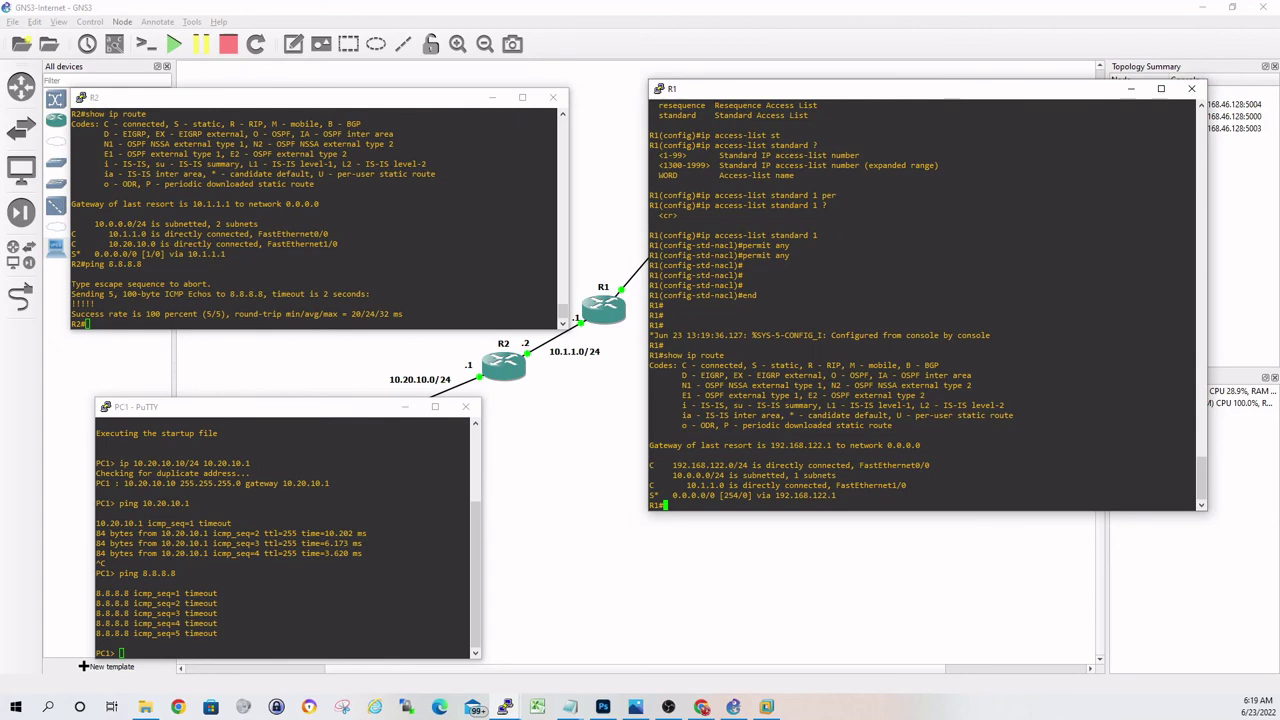
{"action": "key", "text": "Return"}
{"action": "key", "text": "Return"}
{"action": "key", "text": "Return"}
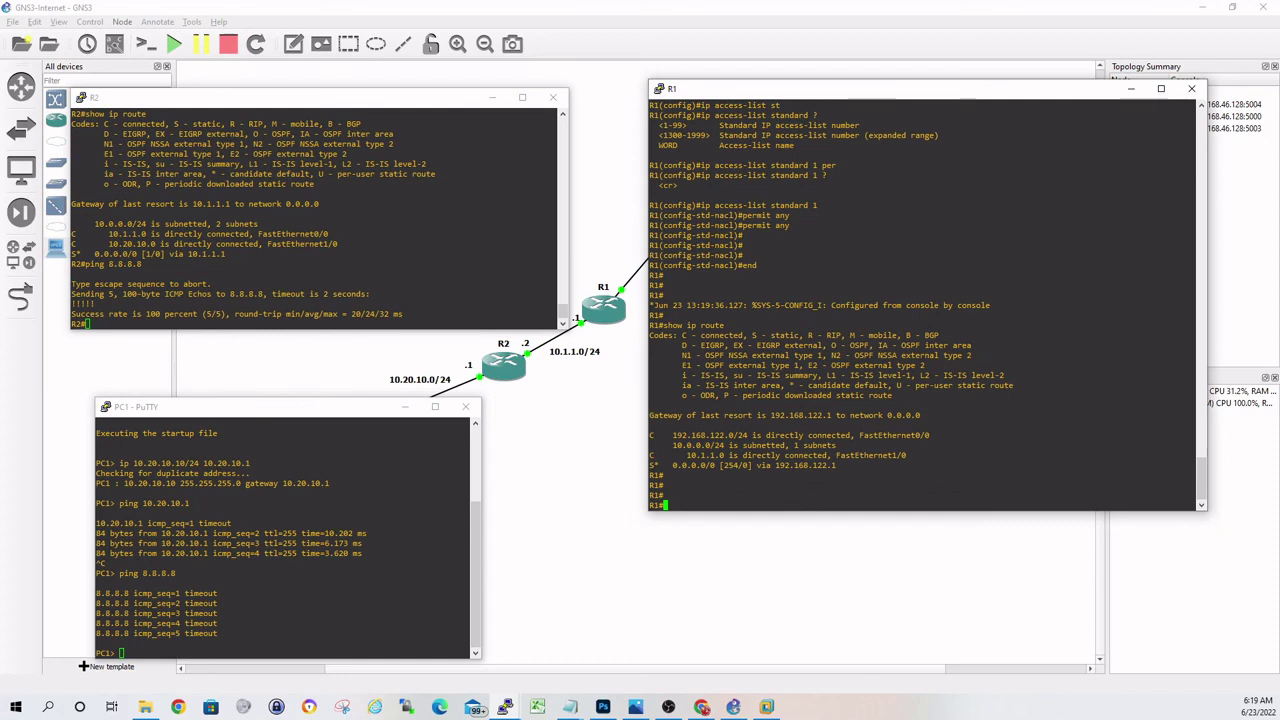
- Add a static route on R1 to network 10.20.10.0 255.255.255.0 via next hop 10.1.1.2
{"action": "type", "text": "conf t"}
{"action": "key", "text": "Return"}
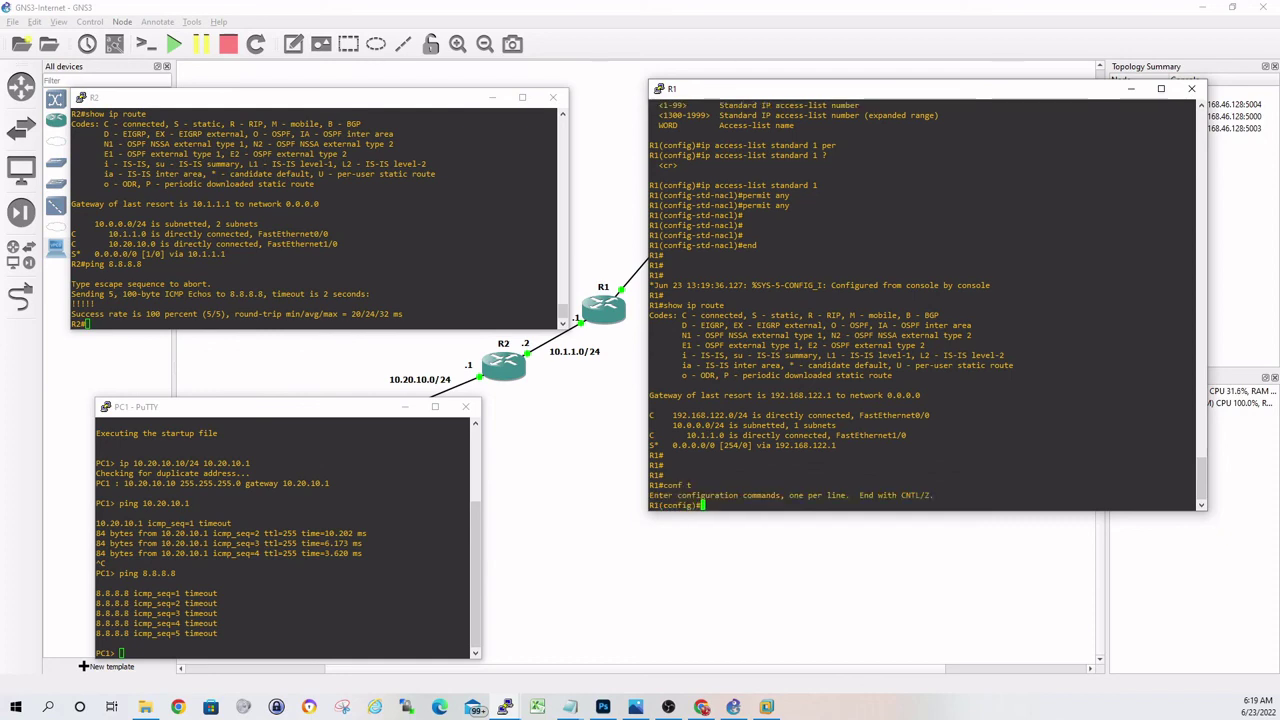
{"action": "type", "text": "ip route 10.20.10.0 25"}
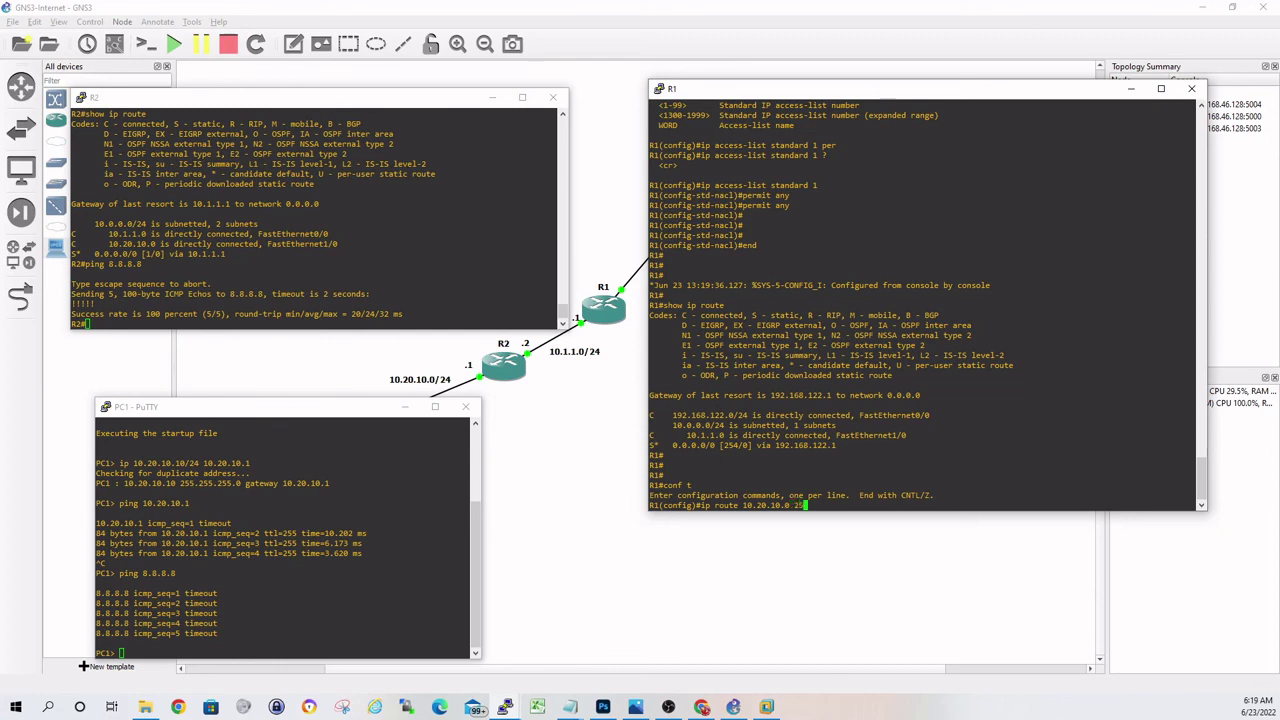
{"action": "type", "text": "5.255.255.255.0 10."}
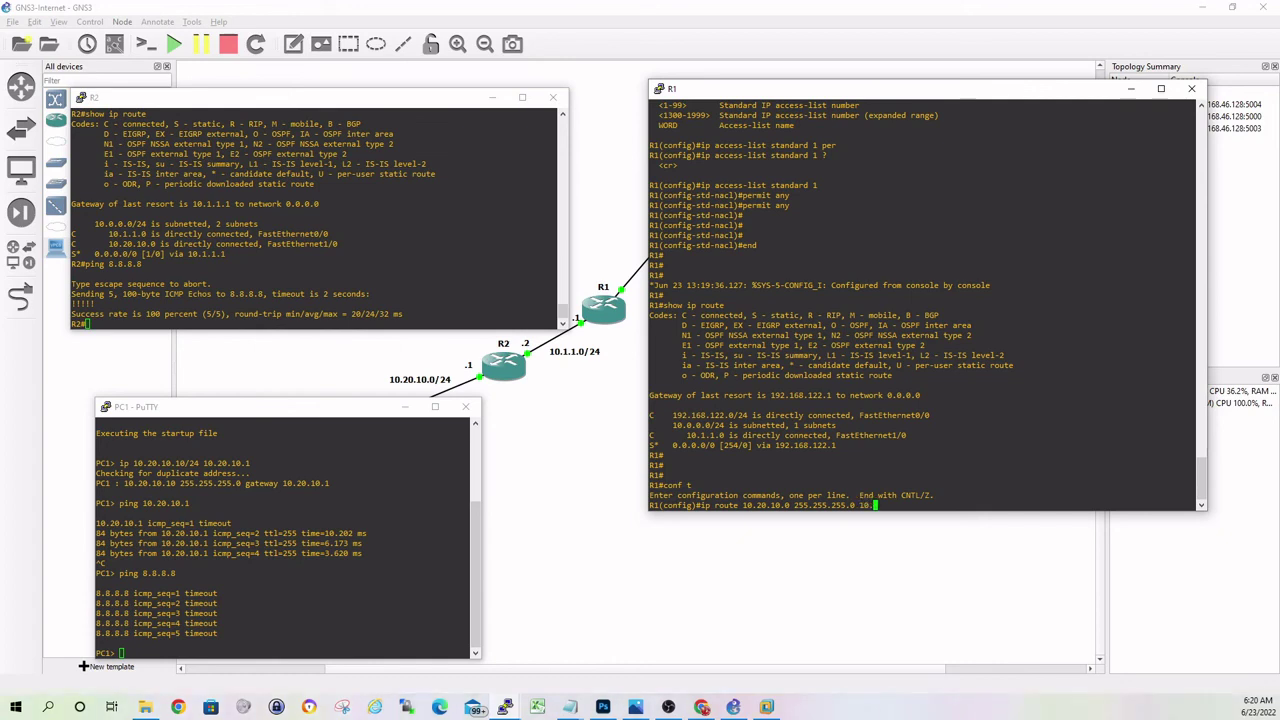
{"action": "type", "text": "1.1.2"}
{"action": "key", "text": "Return"}
{"action": "key", "text": "Return"}
{"action": "key", "text": "Return"}
{"action": "key", "text": "Return"}
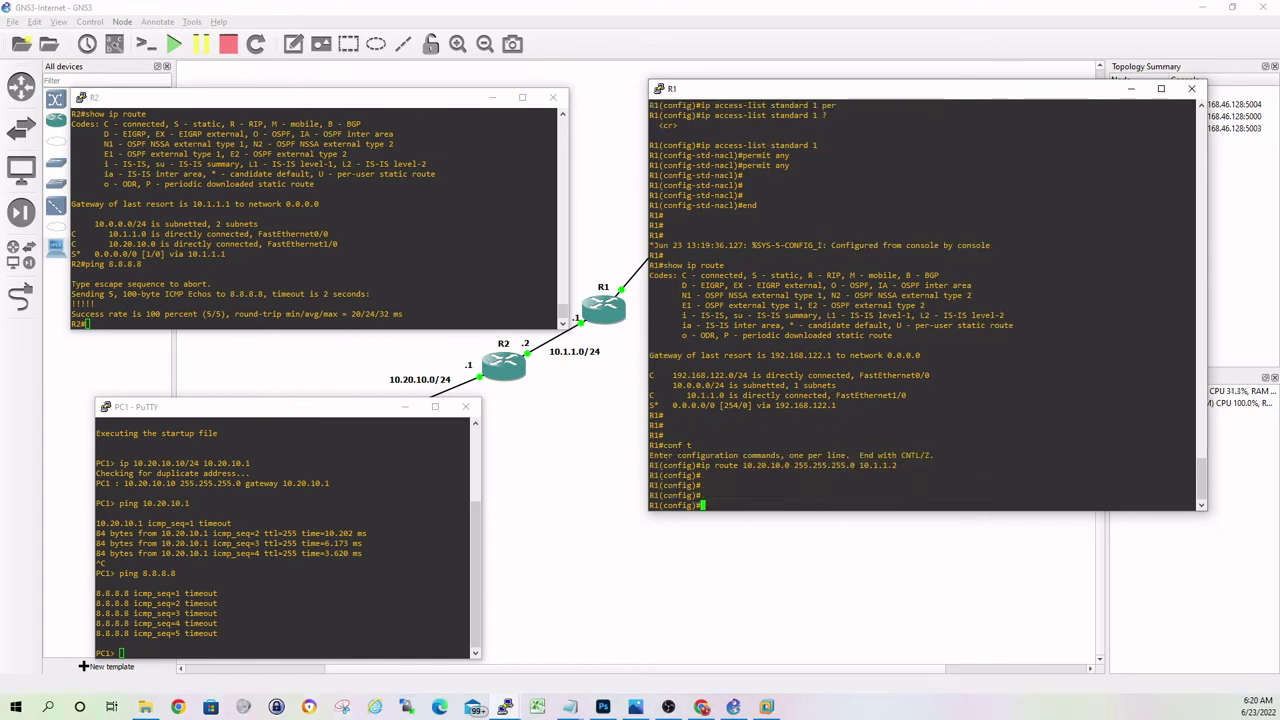
- Repeat the ping to 8.8.8.8 from PC1 and move its console away from the Switch1 and PC1 nodes
{"action": "left_click", "coordinate": [288, 540]}
{"action": "key", "text": "Up"}
{"action": "key", "text": "Return"}
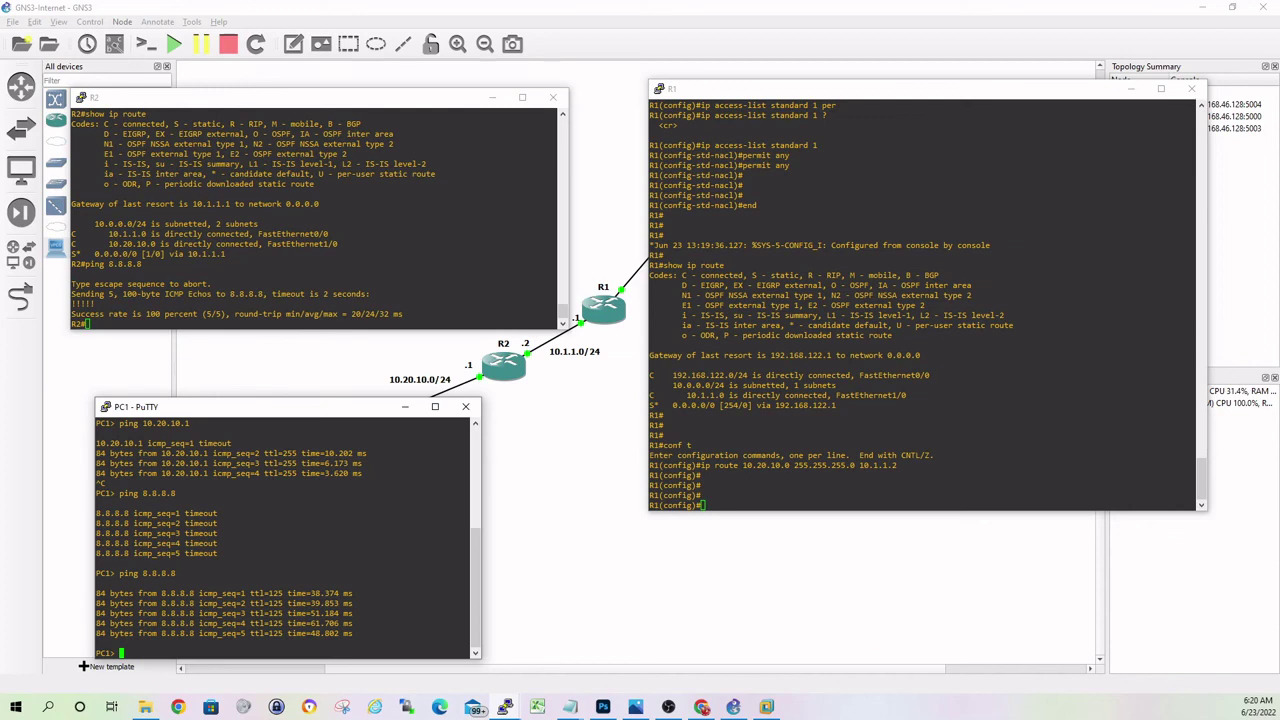
{"action": "left_click_drag", "start_coordinate": [367, 408], "coordinate": [877, 424]}
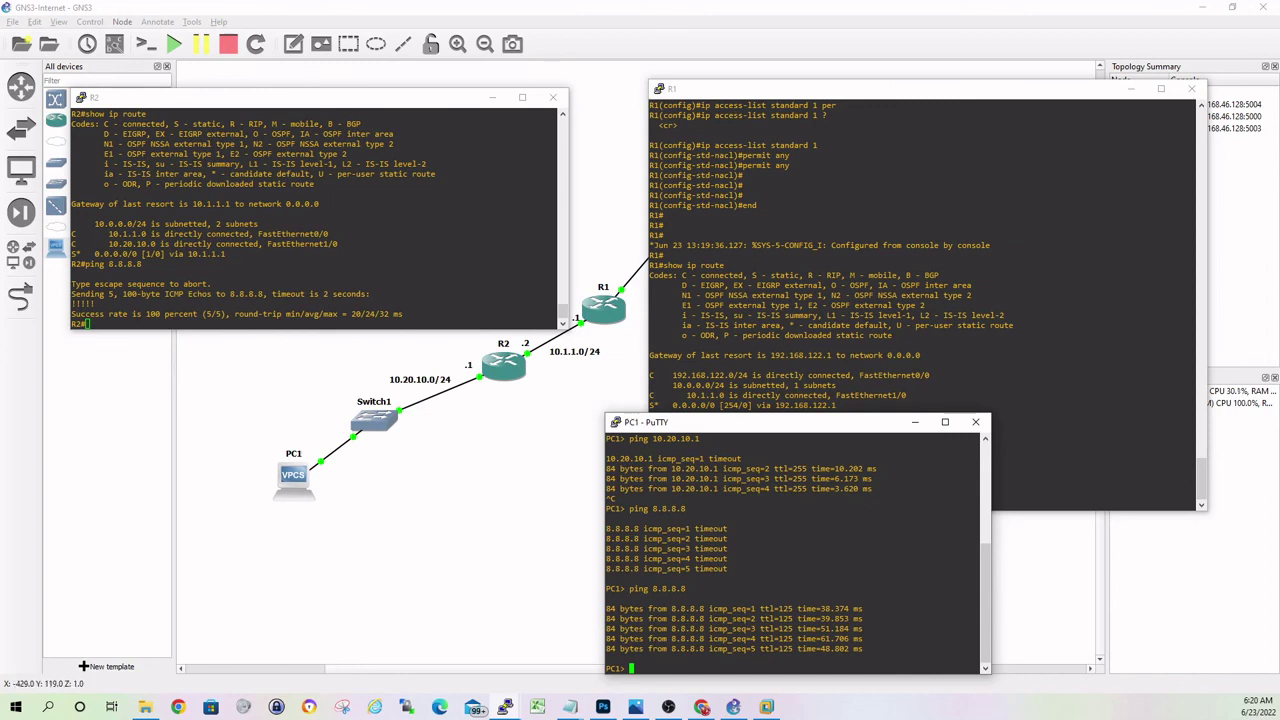
{"action": "left_click_drag", "start_coordinate": [816, 424], "coordinate": [803, 402]}
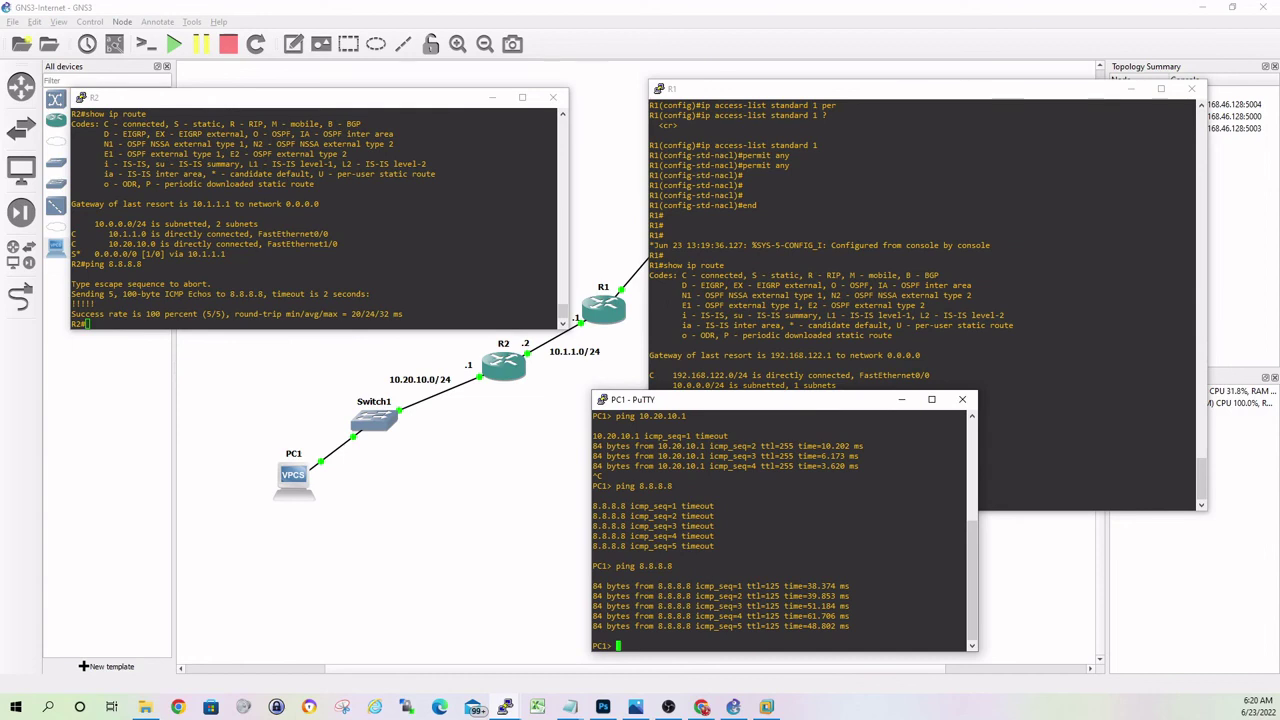